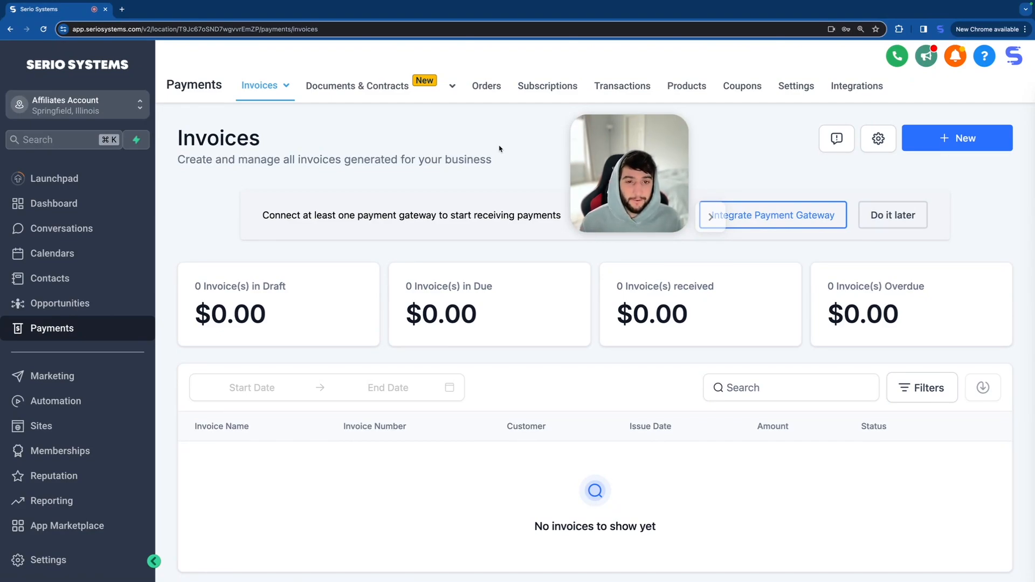
- Review the available payment gateways on the Payments integrations page, including NMI, Authorize.net, Stripe and PayPal
{"action": "left_click", "coordinate": [857, 86]}
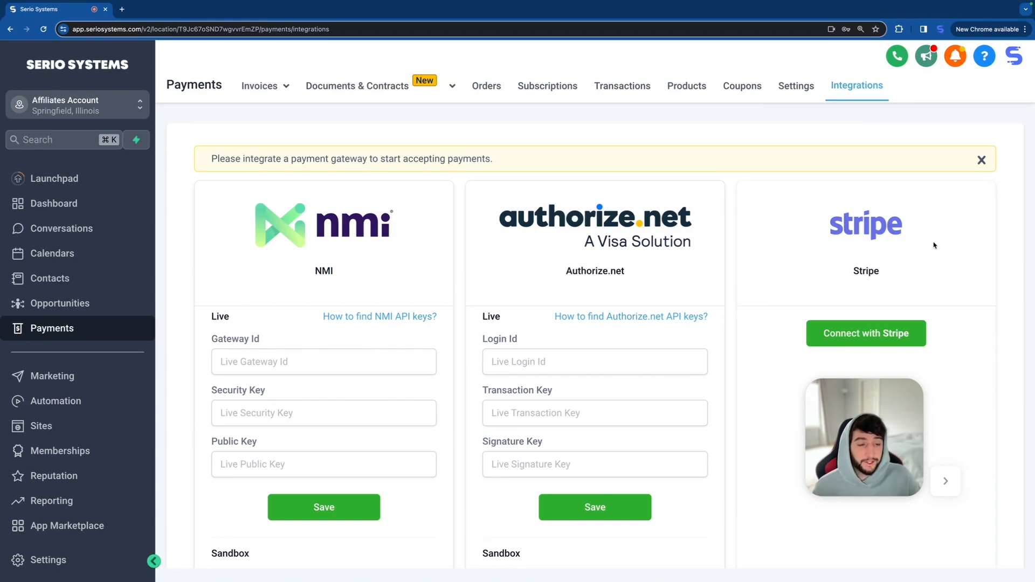
{"action": "scroll", "coordinate": [770, 304], "scroll_direction": "down", "scroll_amount": 2}
{"action": "scroll", "coordinate": [770, 304], "scroll_direction": "down", "scroll_amount": 1}
{"action": "scroll", "coordinate": [769, 303], "scroll_direction": "up", "scroll_amount": 4}
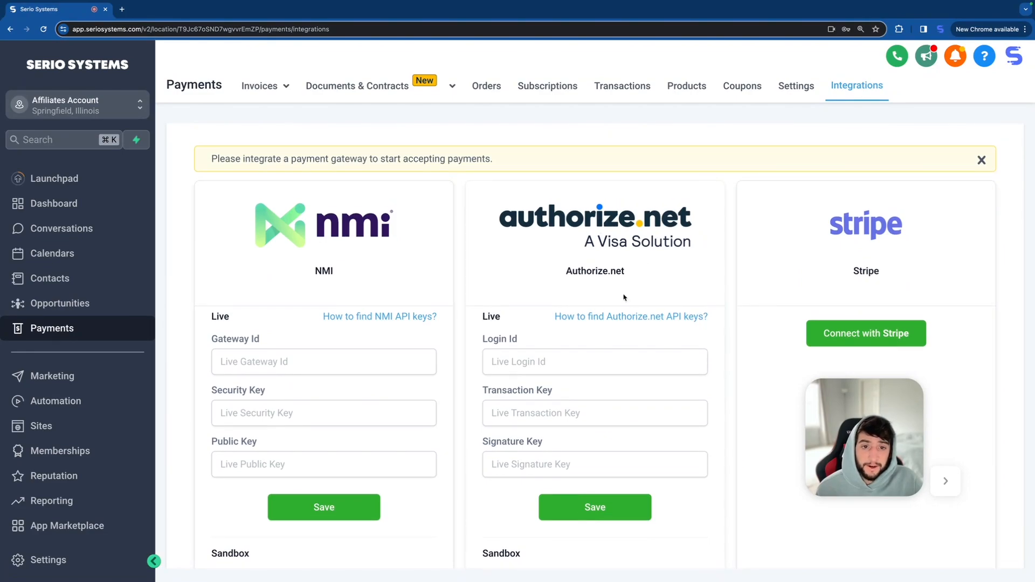
{"action": "scroll", "coordinate": [624, 297], "scroll_direction": "down", "scroll_amount": 8}
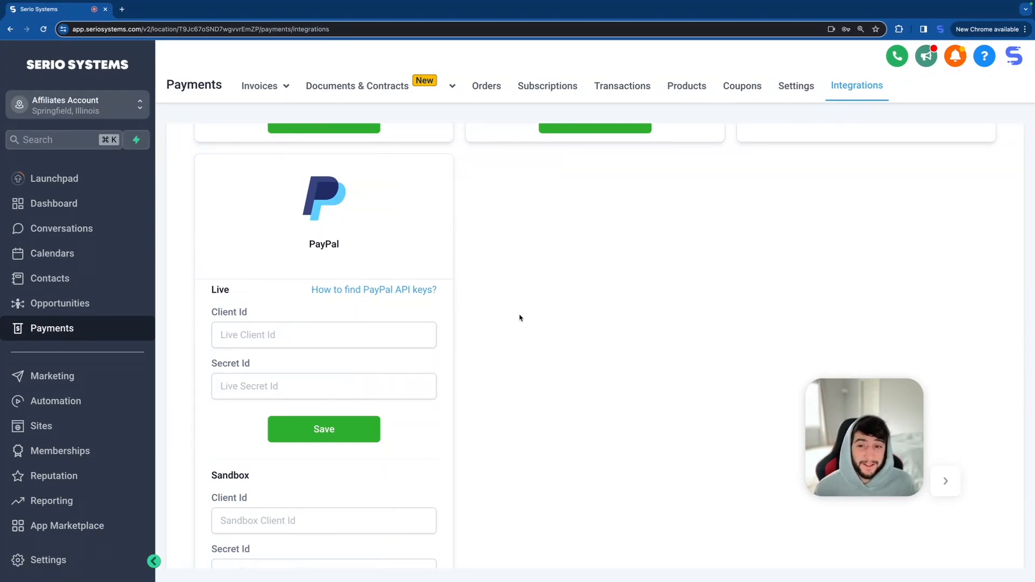
{"action": "scroll", "coordinate": [520, 317], "scroll_direction": "up", "scroll_amount": 8}
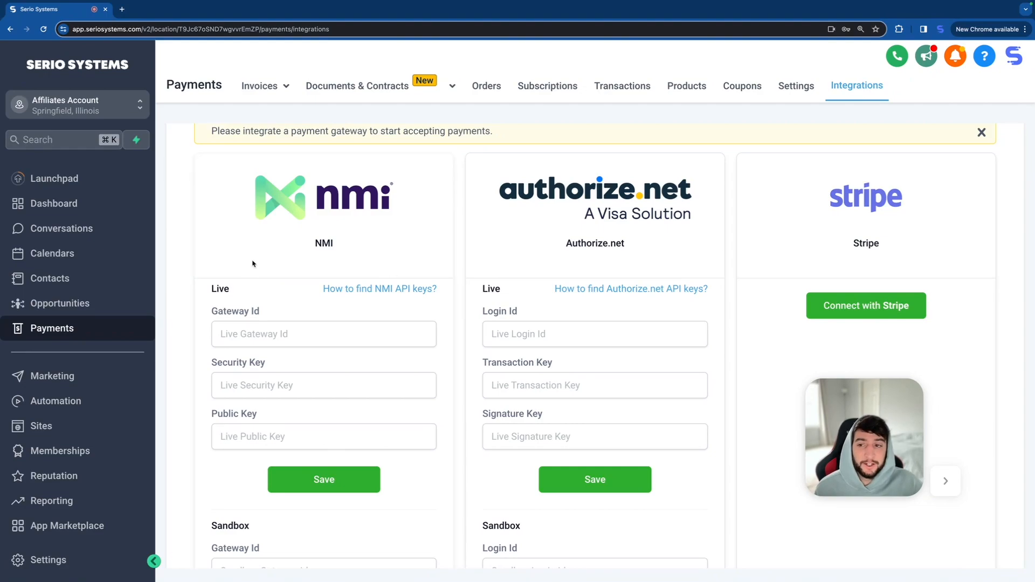
- Go through the account settings' integrations to the Stripe entry and connect Stripe as the payment gateway
{"action": "left_click", "coordinate": [60, 184]}
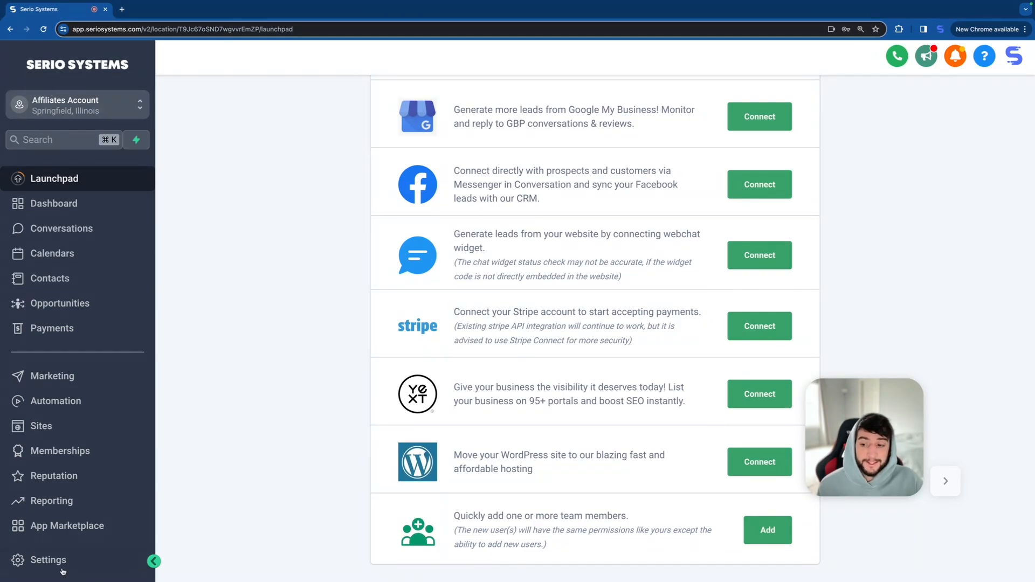
{"action": "left_click", "coordinate": [49, 559]}
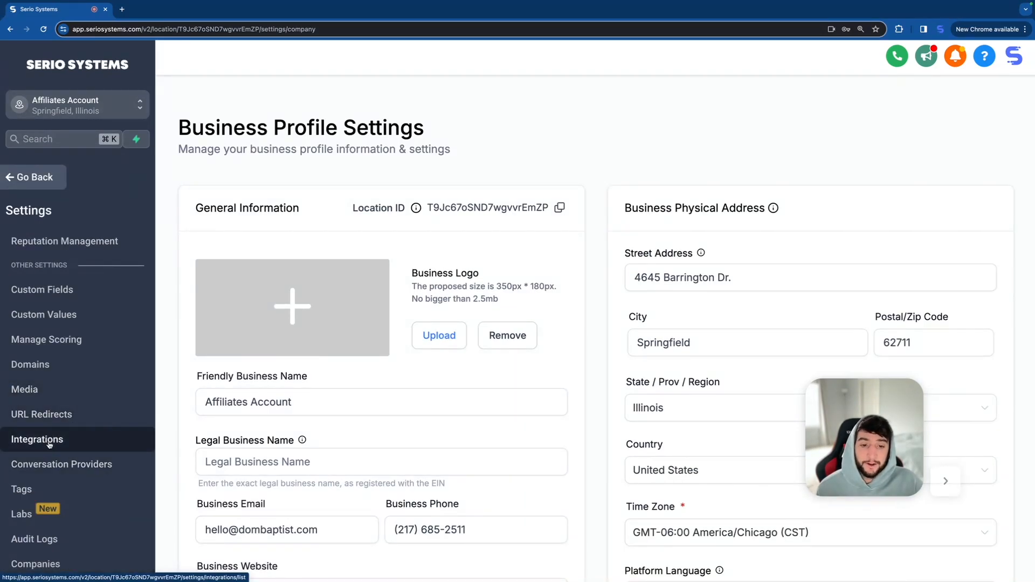
{"action": "left_click", "coordinate": [48, 441]}
{"action": "scroll", "coordinate": [353, 380], "scroll_direction": "down", "scroll_amount": 1}
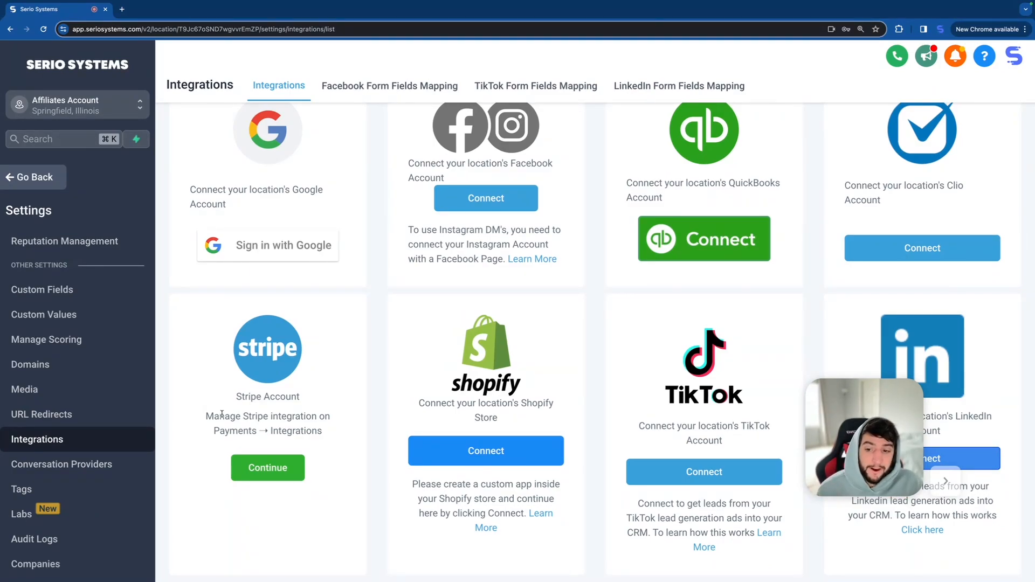
{"action": "left_click", "coordinate": [268, 468]}
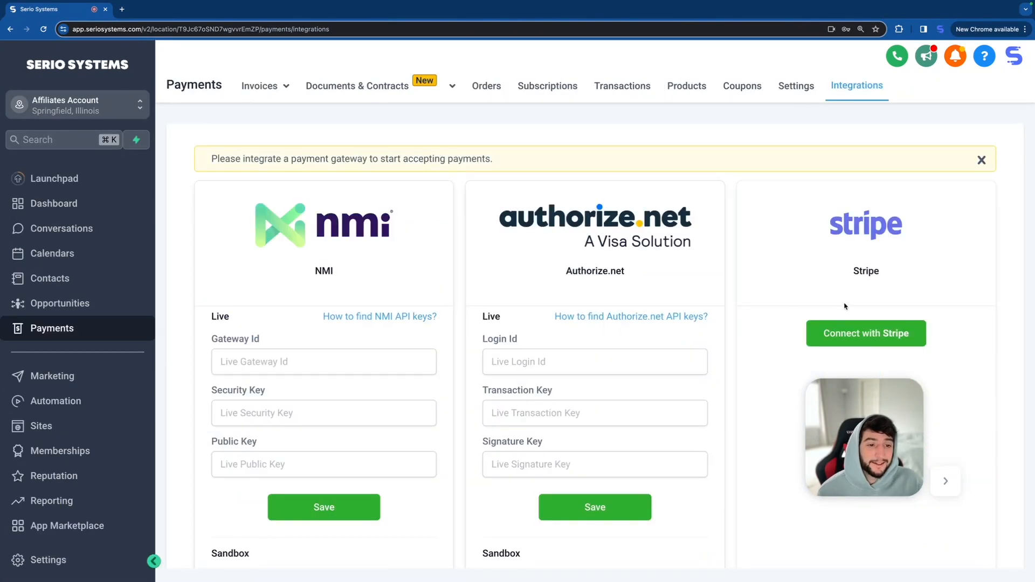
{"action": "left_click", "coordinate": [859, 335]}
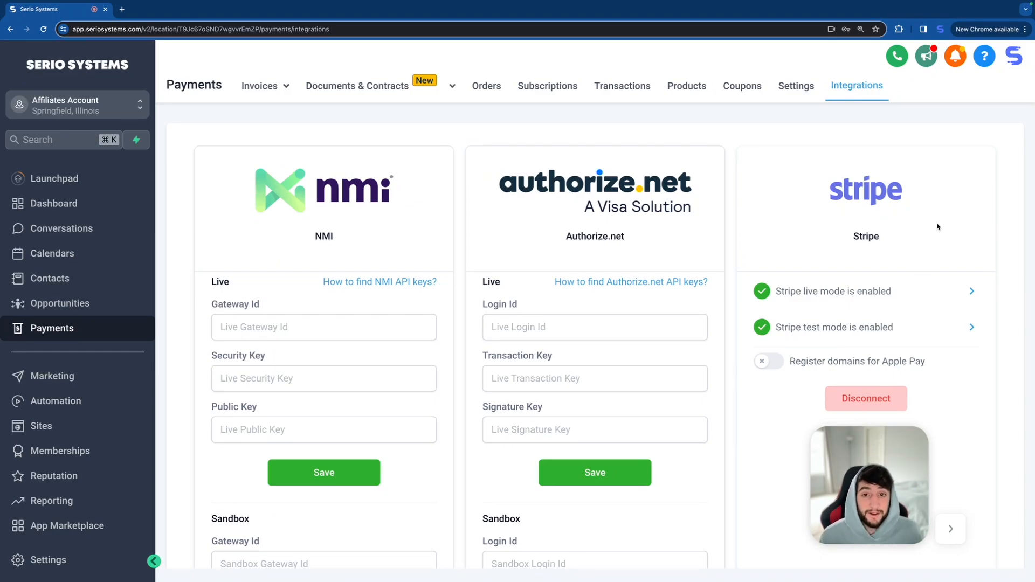
- Open a blank one-time invoice, examine its client, item, discount and notes sections, and return to the invoice list without saving
{"action": "mouse_move", "coordinate": [258, 87]}
{"action": "left_click", "coordinate": [262, 88]}
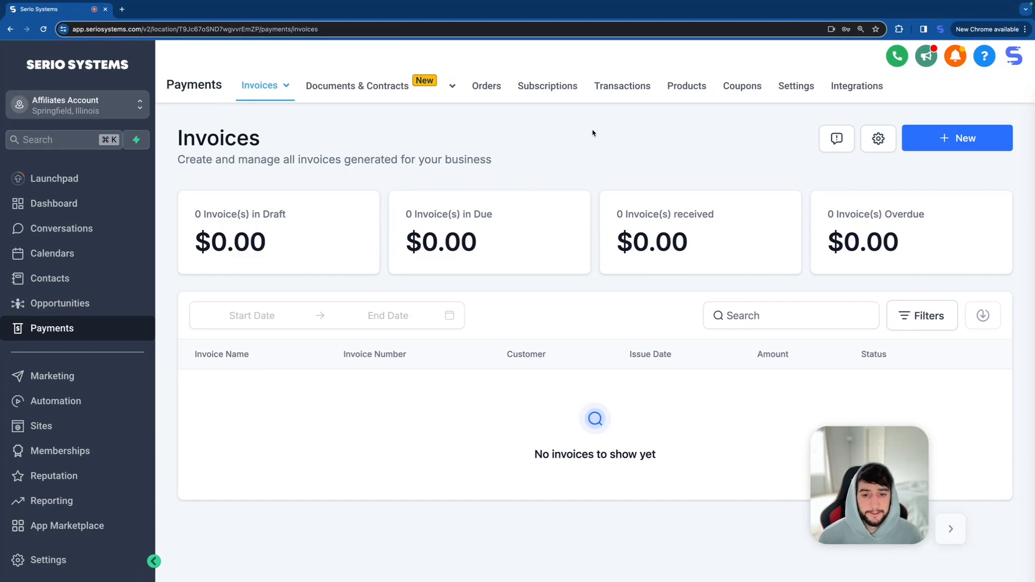
{"action": "left_click", "coordinate": [942, 141]}
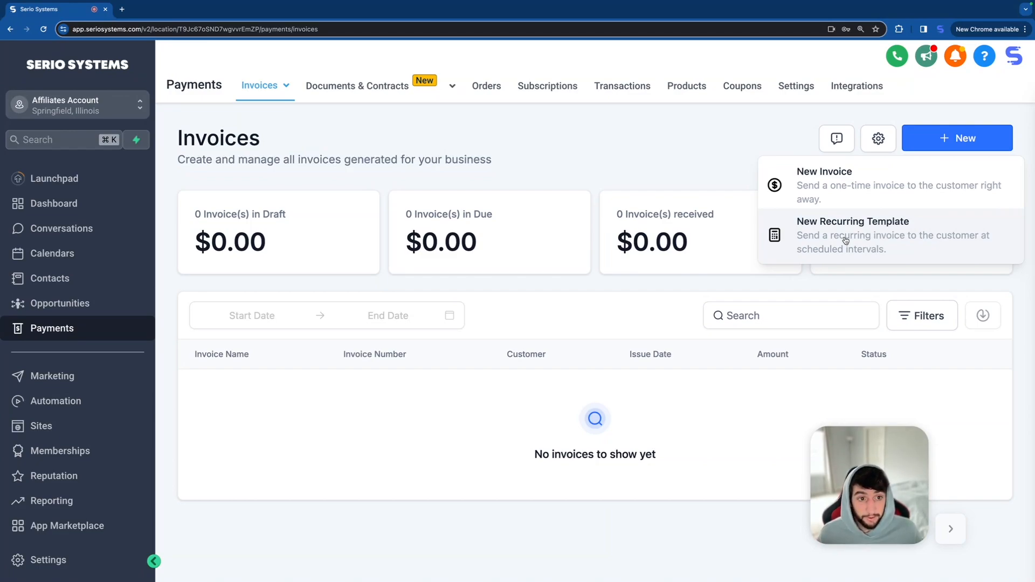
{"action": "left_click", "coordinate": [842, 187]}
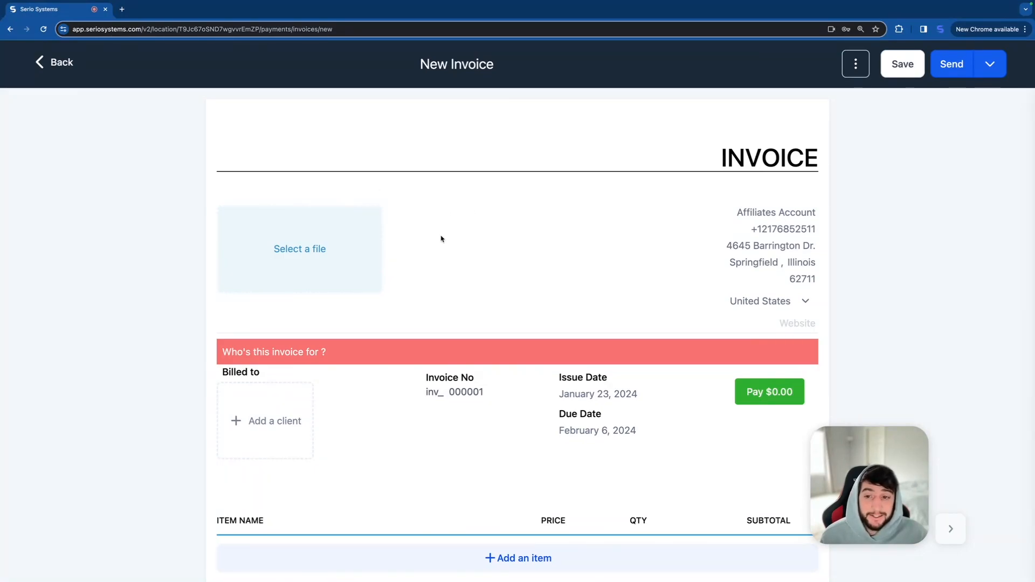
{"action": "scroll", "coordinate": [300, 254], "scroll_direction": "down", "scroll_amount": 2}
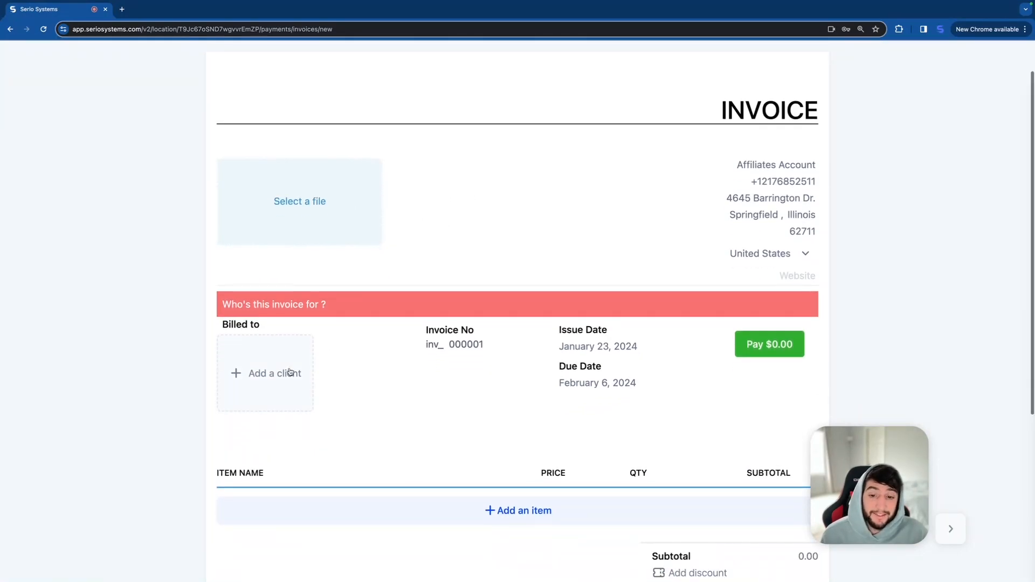
{"action": "scroll", "coordinate": [301, 376], "scroll_direction": "down", "scroll_amount": 3}
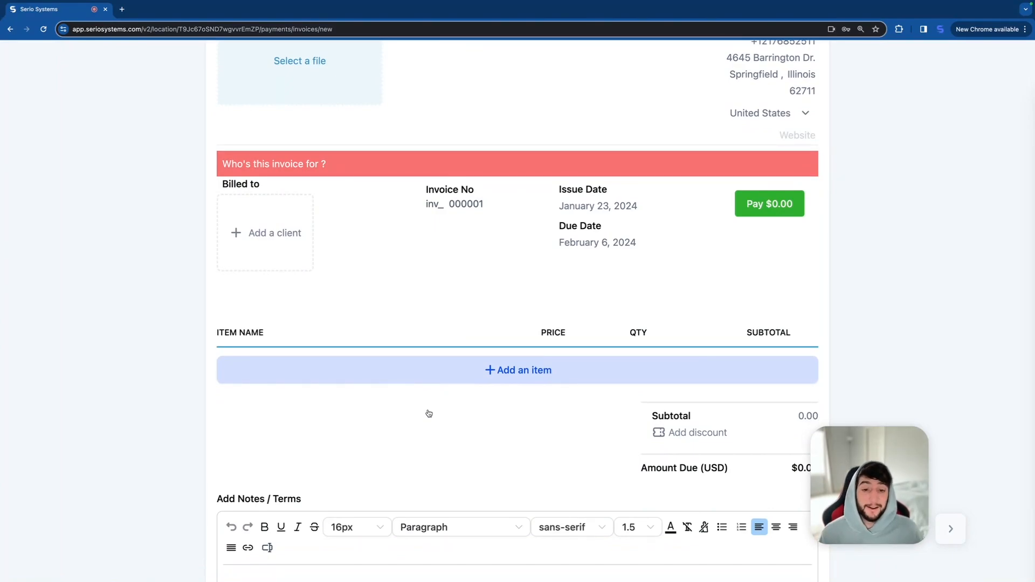
{"action": "scroll", "coordinate": [428, 412], "scroll_direction": "down", "scroll_amount": 3}
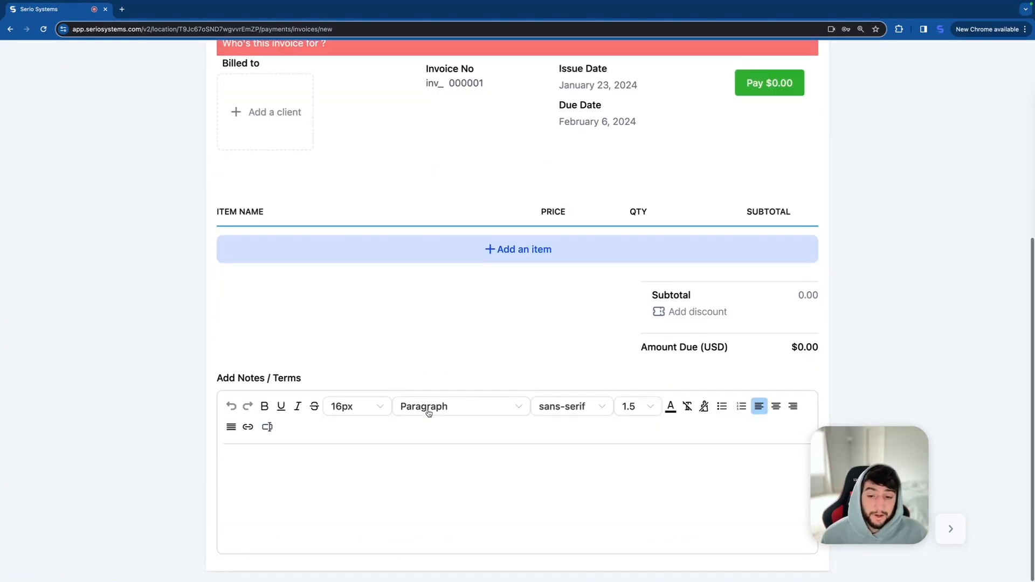
{"action": "scroll", "coordinate": [427, 406], "scroll_direction": "up", "scroll_amount": 6}
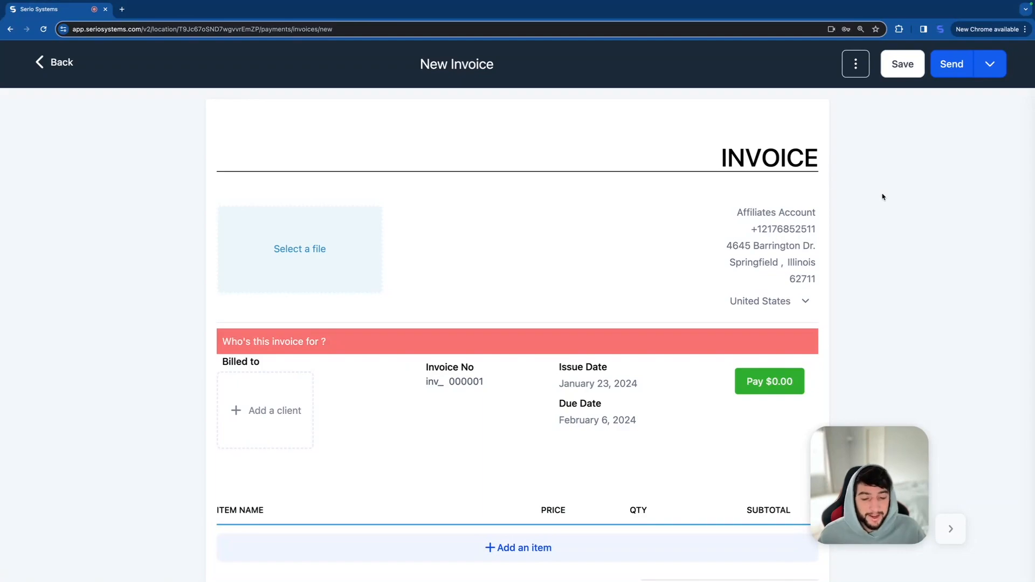
{"action": "left_click", "coordinate": [856, 64]}
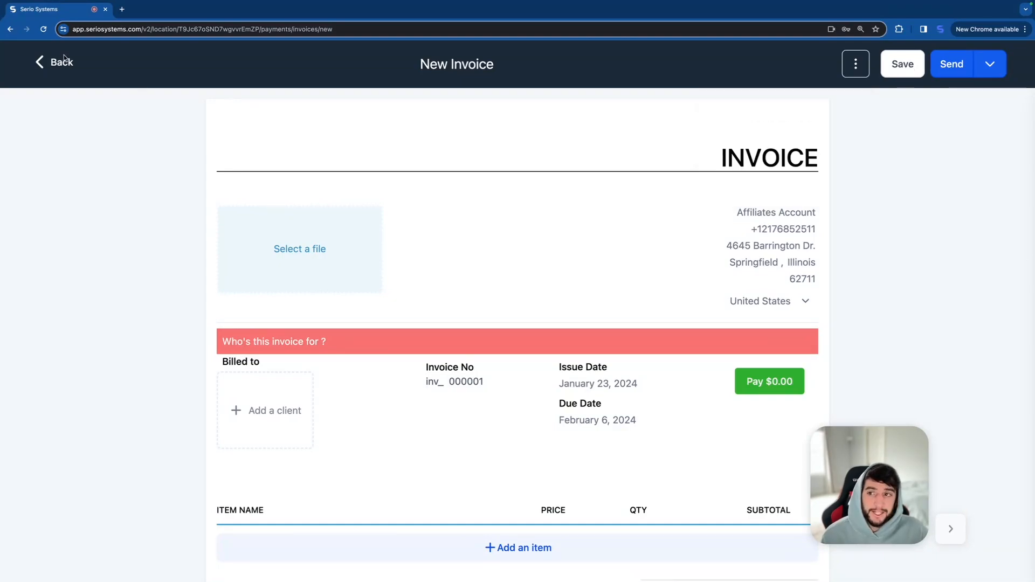
{"action": "left_click", "coordinate": [60, 61]}
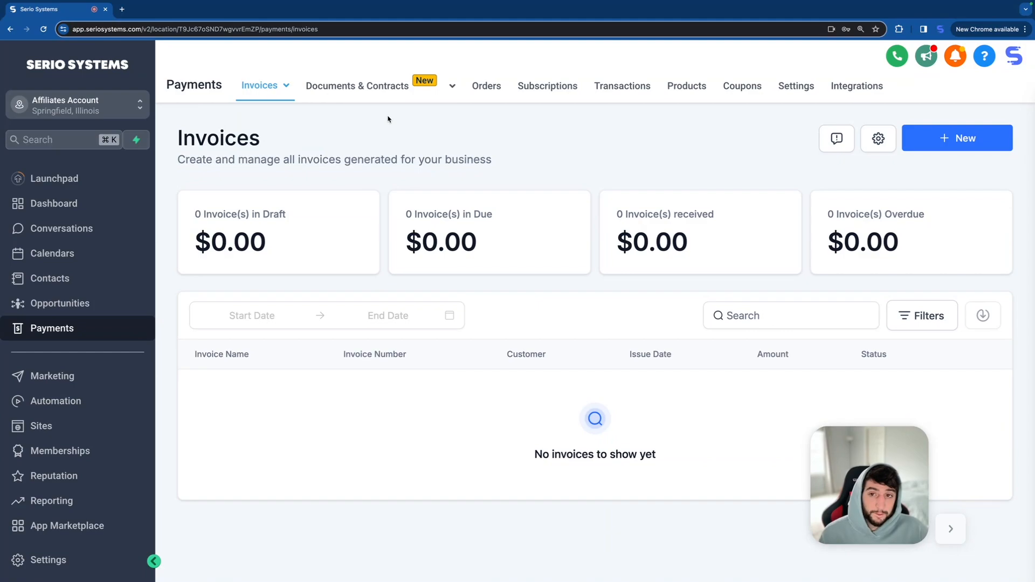
- Create a new document from scratch in Documents & Contracts
{"action": "left_click", "coordinate": [364, 86]}
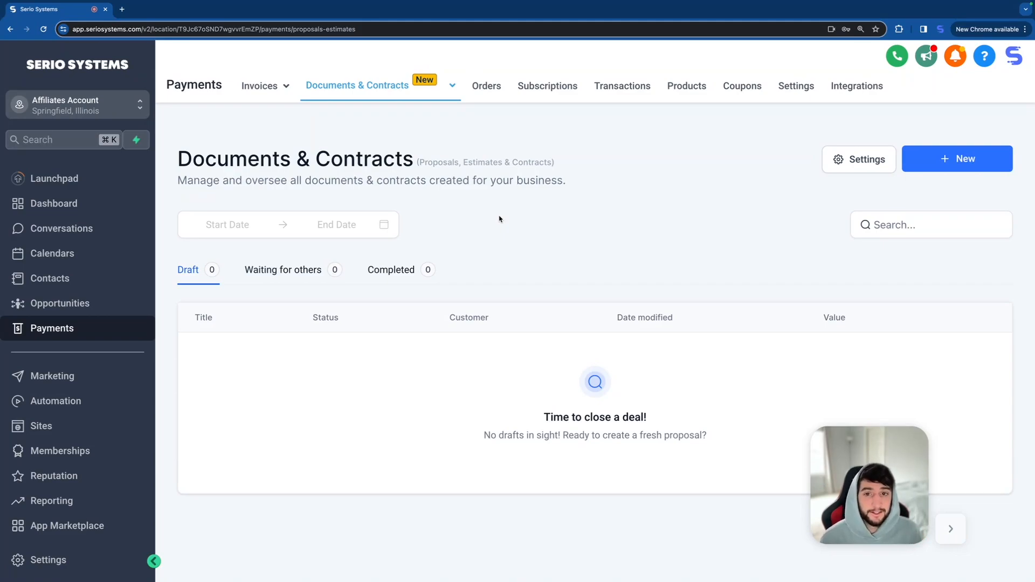
{"action": "left_click", "coordinate": [945, 159]}
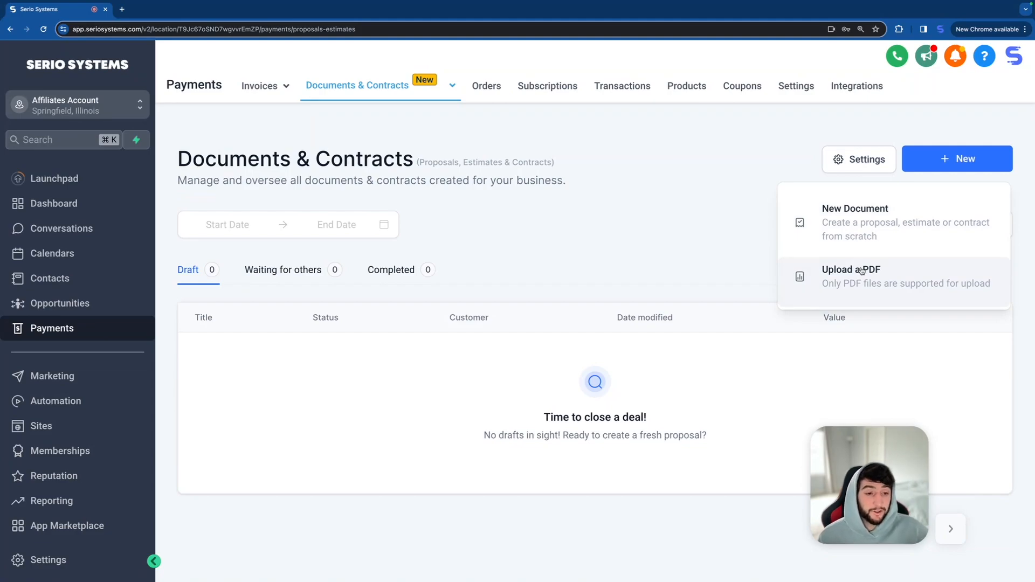
{"action": "left_click", "coordinate": [857, 221]}
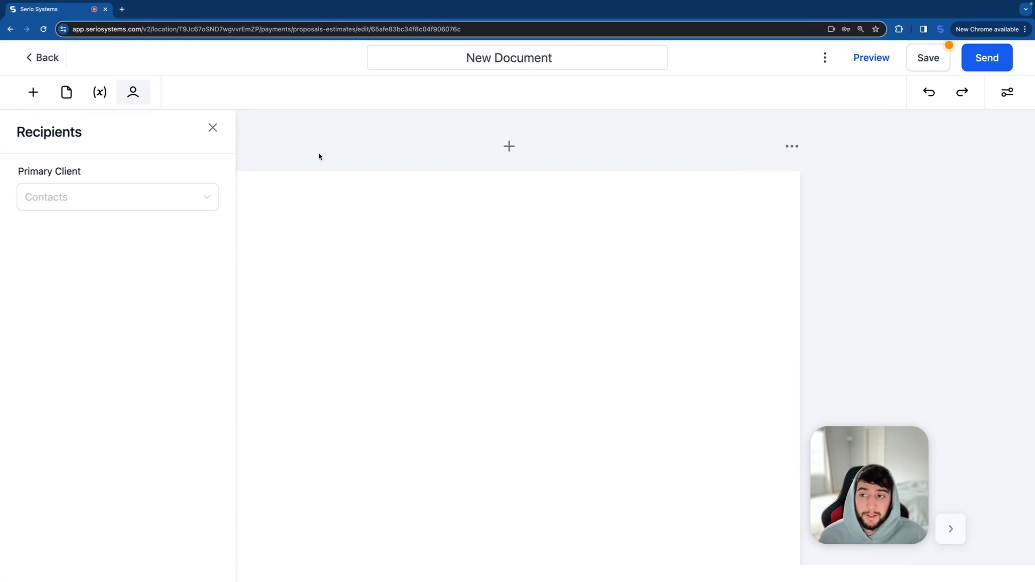
- Add a text element to the blank page and an image element directly below it
{"action": "left_click", "coordinate": [33, 92]}
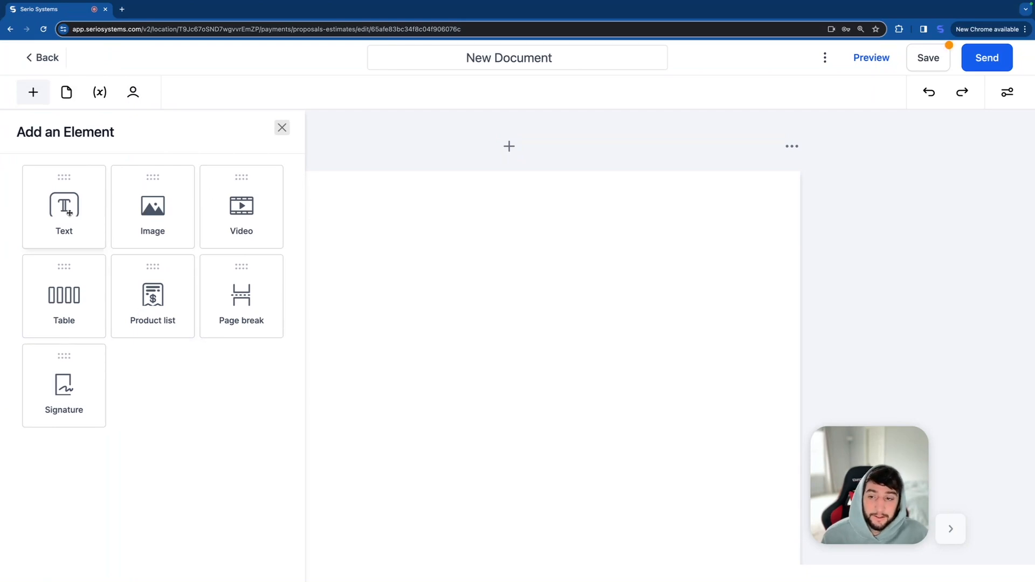
{"action": "left_click_drag", "start_coordinate": [64, 207], "coordinate": [482, 241]}
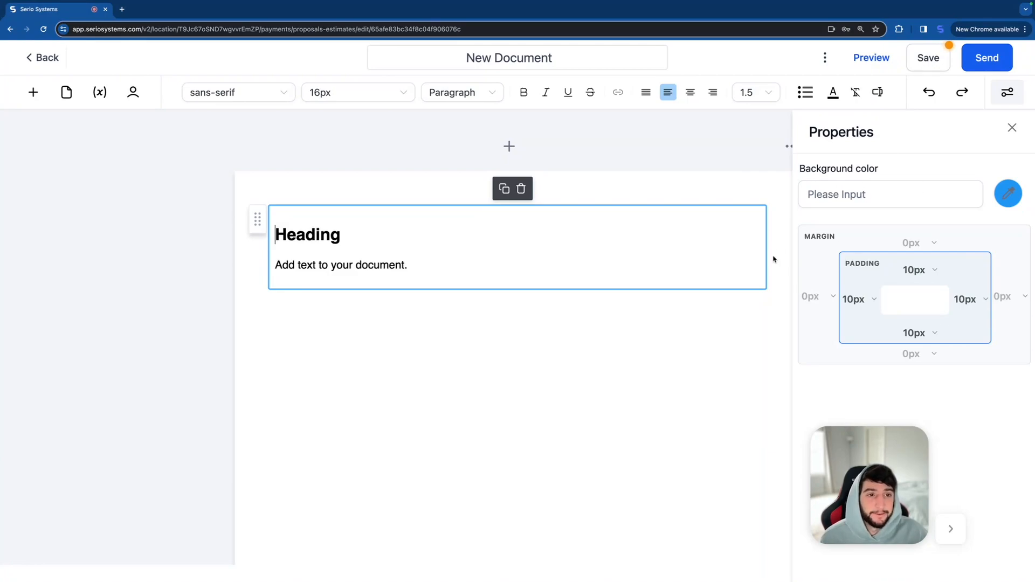
{"action": "left_click", "coordinate": [33, 92]}
{"action": "left_click_drag", "start_coordinate": [153, 209], "coordinate": [413, 342]}
{"action": "scroll", "coordinate": [935, 367], "scroll_direction": "down", "scroll_amount": 1}
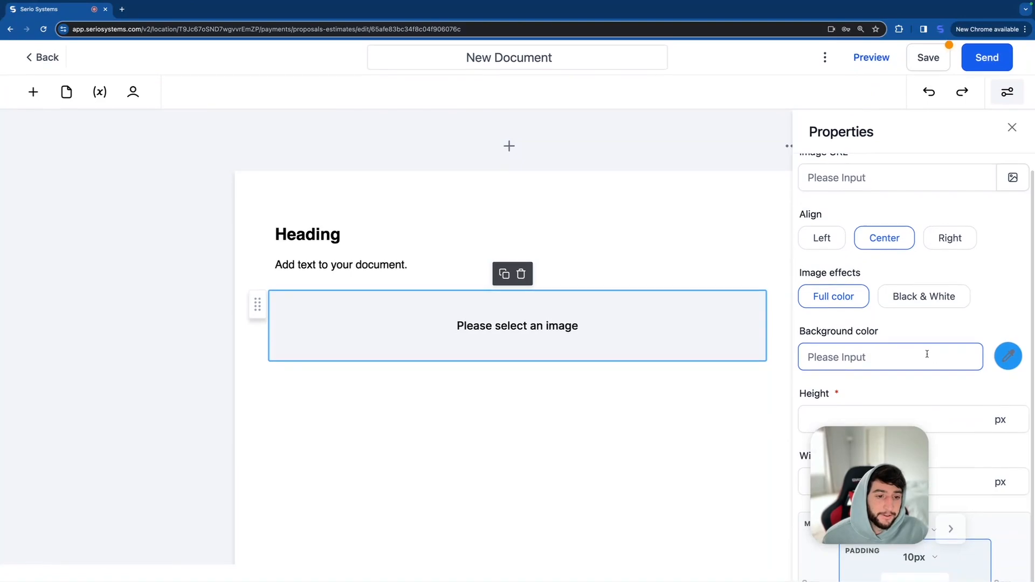
- Add a video element below the image placeholder and a table beneath the video
{"action": "left_click", "coordinate": [33, 92]}
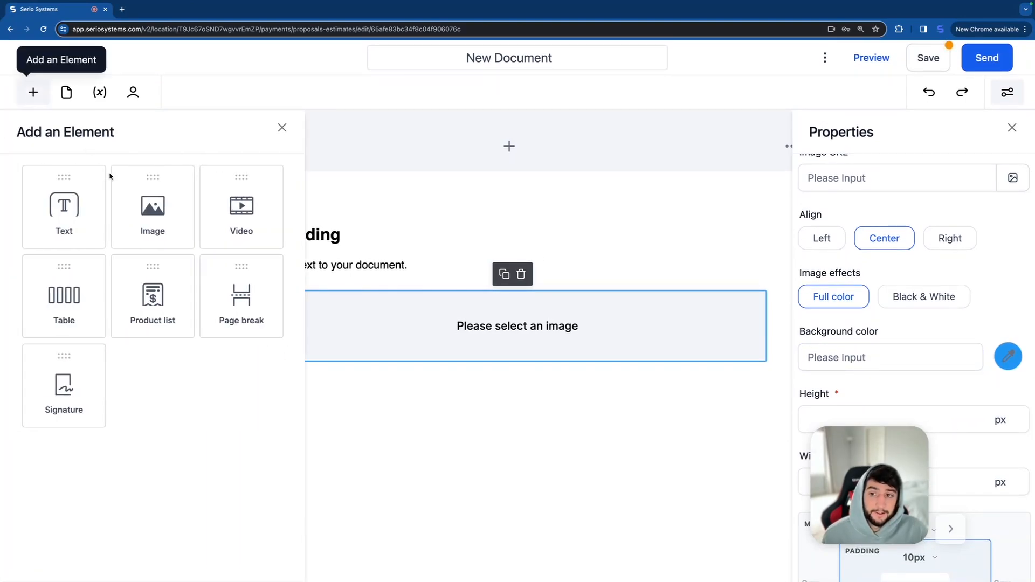
{"action": "left_click_drag", "start_coordinate": [227, 241], "coordinate": [499, 450]}
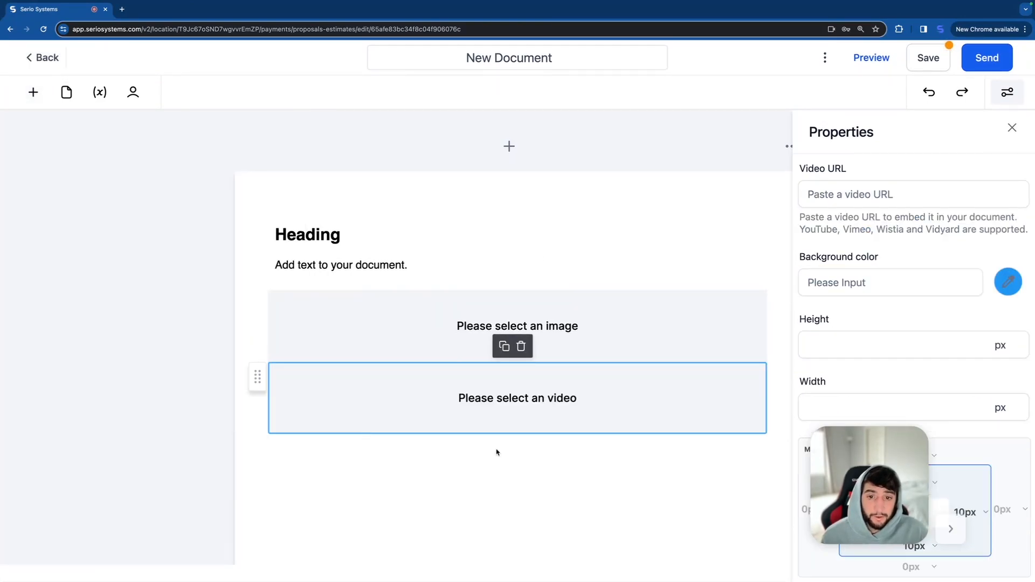
{"action": "left_click", "coordinate": [867, 195]}
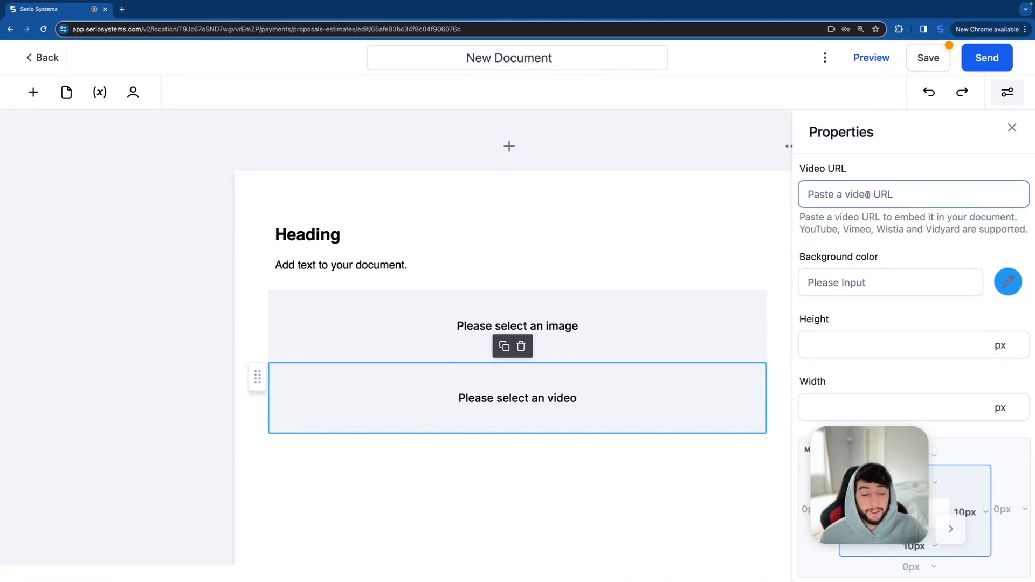
{"action": "left_click", "coordinate": [33, 92]}
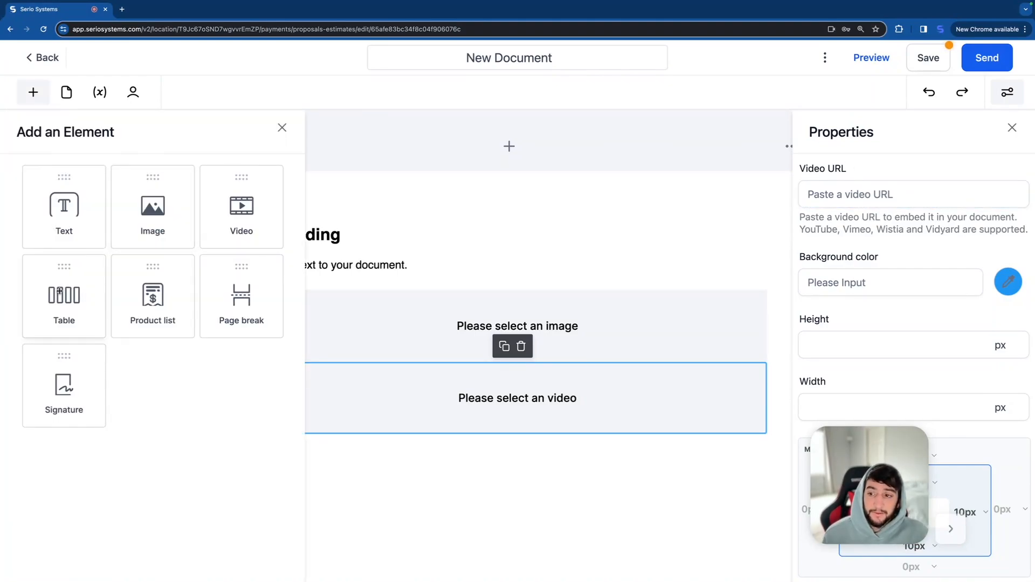
{"action": "left_click_drag", "start_coordinate": [74, 305], "coordinate": [388, 483]}
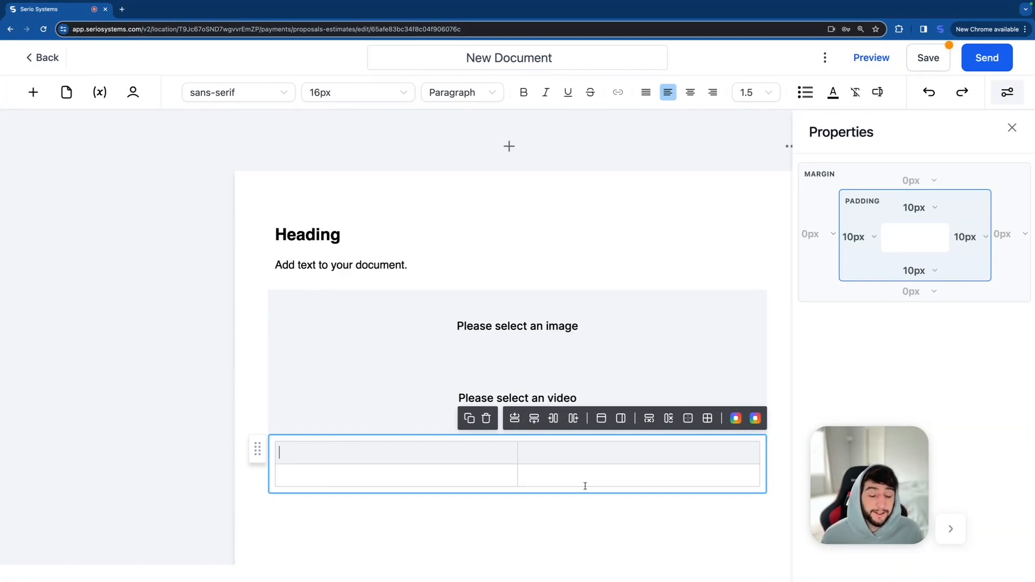
- Add a product list below the table, followed by a page break
{"action": "left_click", "coordinate": [33, 92]}
{"action": "left_click_drag", "start_coordinate": [150, 296], "coordinate": [394, 484]}
{"action": "scroll", "coordinate": [394, 484], "scroll_direction": "down", "scroll_amount": 6}
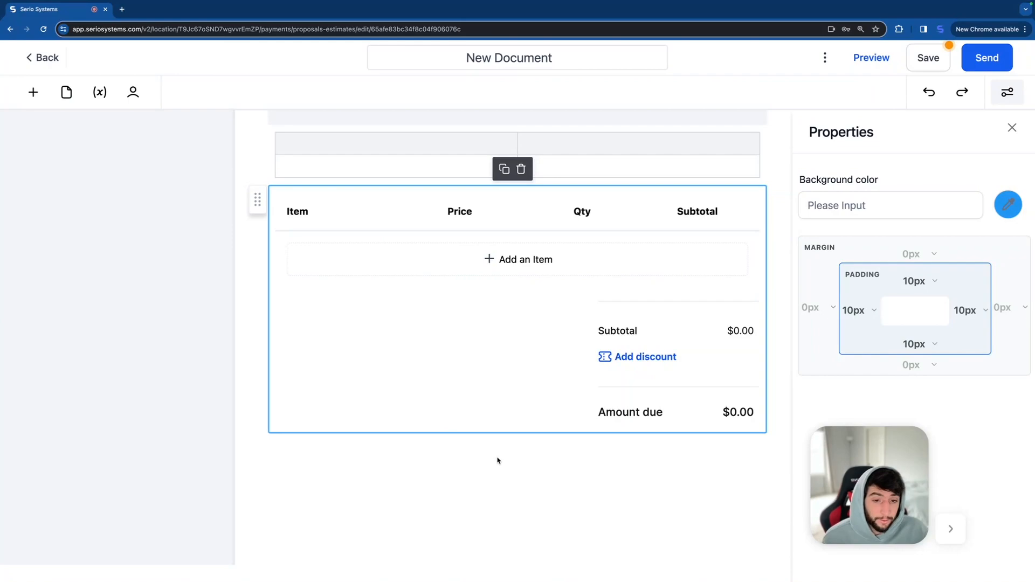
{"action": "left_click", "coordinate": [33, 92]}
{"action": "left_click_drag", "start_coordinate": [235, 319], "coordinate": [335, 493]}
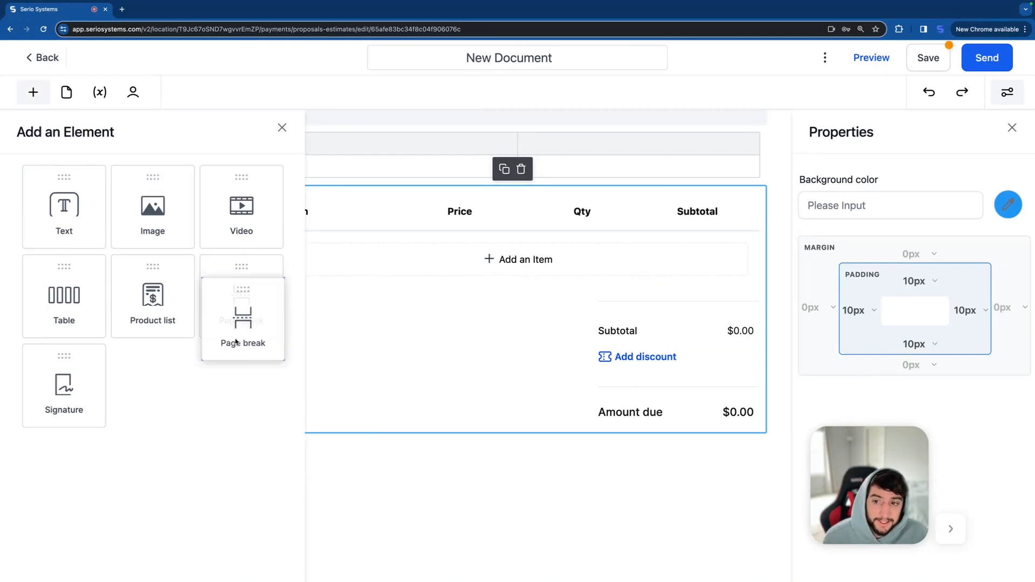
- Place a signature element near the top of the document's second page and preview the document
{"action": "scroll", "coordinate": [439, 490], "scroll_direction": "up", "scroll_amount": 5}
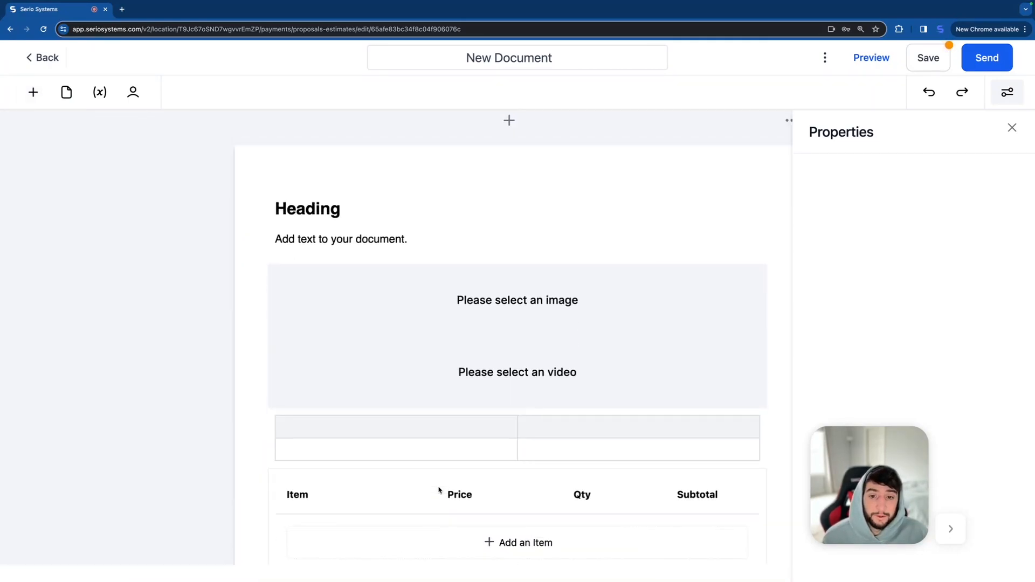
{"action": "scroll", "coordinate": [439, 490], "scroll_direction": "down", "scroll_amount": 3}
{"action": "scroll", "coordinate": [486, 453], "scroll_direction": "down", "scroll_amount": 8}
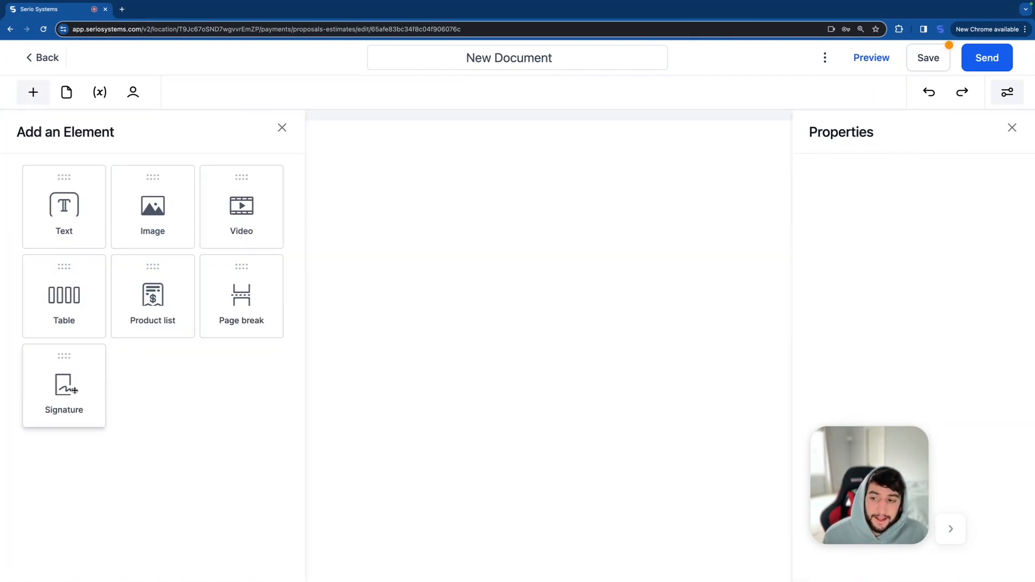
{"action": "mouse_move", "coordinate": [74, 389]}
{"action": "left_mouse_down"}
{"action": "mouse_move", "coordinate": [465, 250]}
{"action": "mouse_move", "coordinate": [469, 239]}
{"action": "left_mouse_up"}
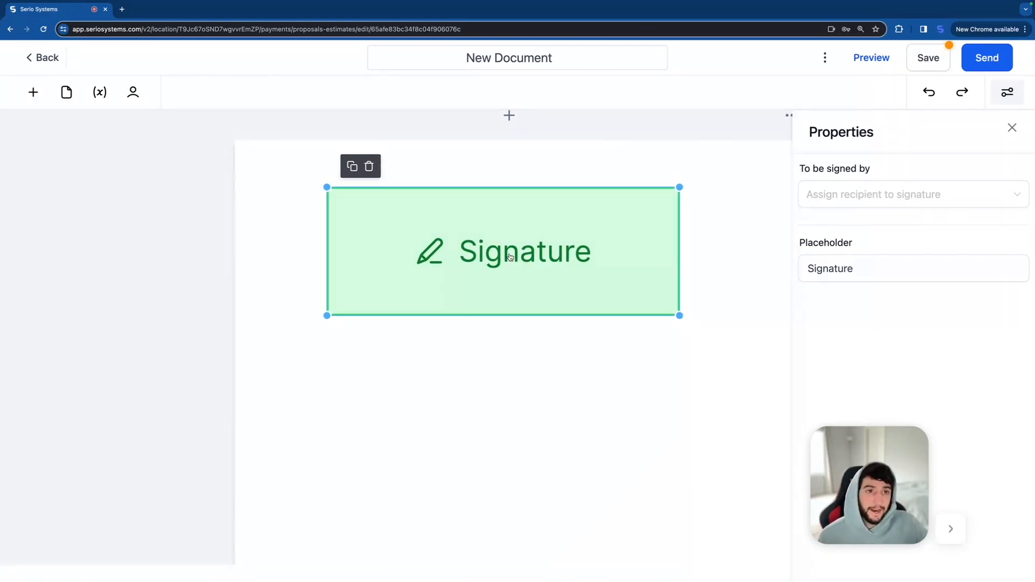
{"action": "left_click", "coordinate": [864, 58]}
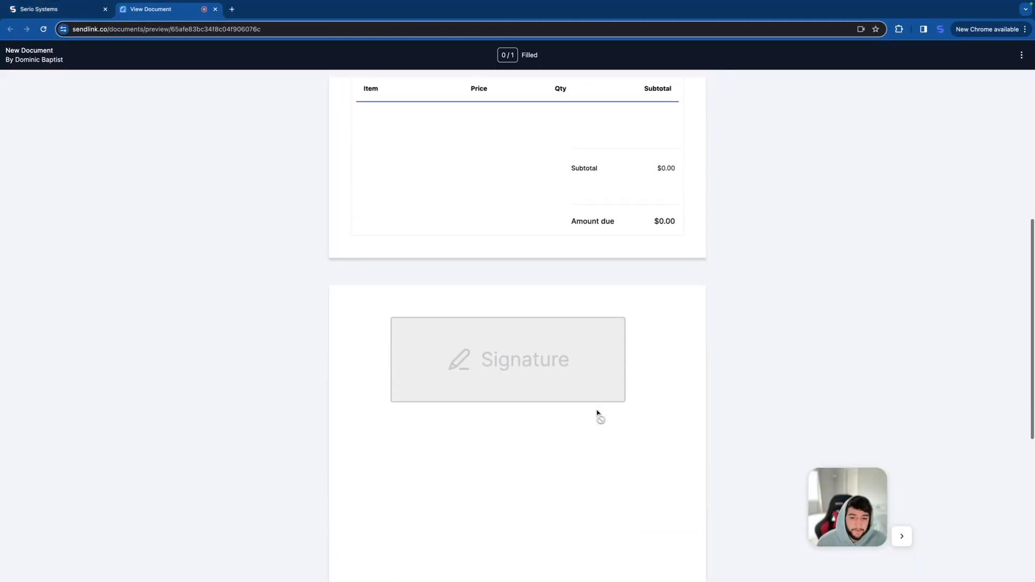
- Review the document preview from the heading down to the signature field, and close the preview
{"action": "scroll", "coordinate": [583, 356], "scroll_direction": "up", "scroll_amount": 5}
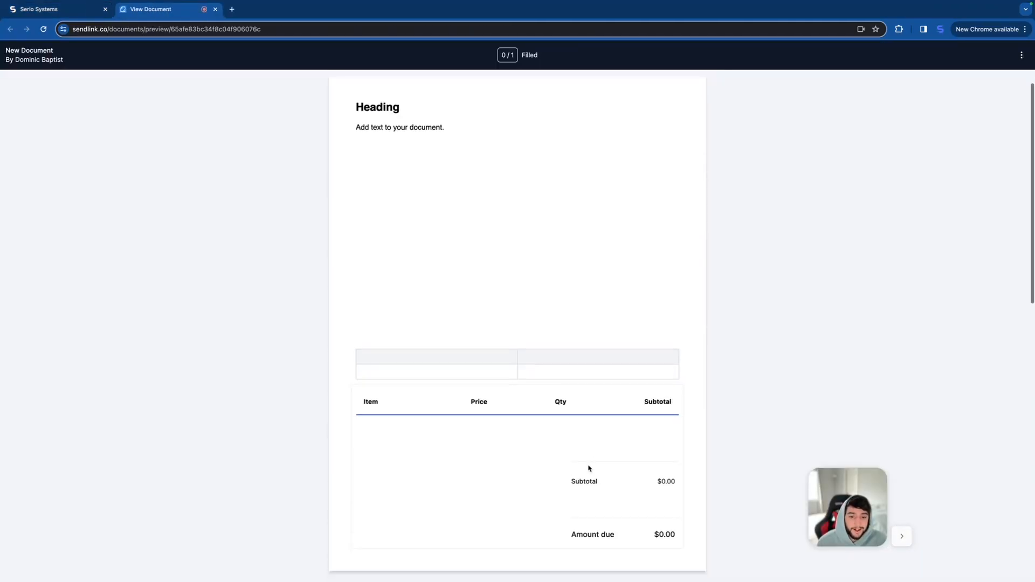
{"action": "scroll", "coordinate": [589, 468], "scroll_direction": "down", "scroll_amount": 2}
{"action": "scroll", "coordinate": [588, 466], "scroll_direction": "up", "scroll_amount": 2}
{"action": "scroll", "coordinate": [579, 494], "scroll_direction": "down", "scroll_amount": 2}
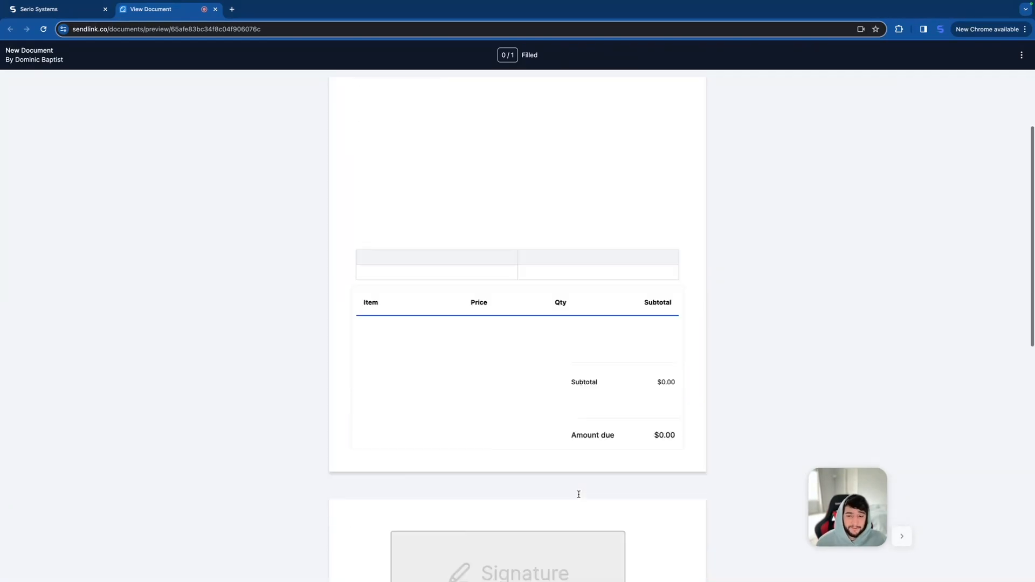
{"action": "scroll", "coordinate": [579, 495], "scroll_direction": "down", "scroll_amount": 4}
{"action": "key", "text": "super+w"}
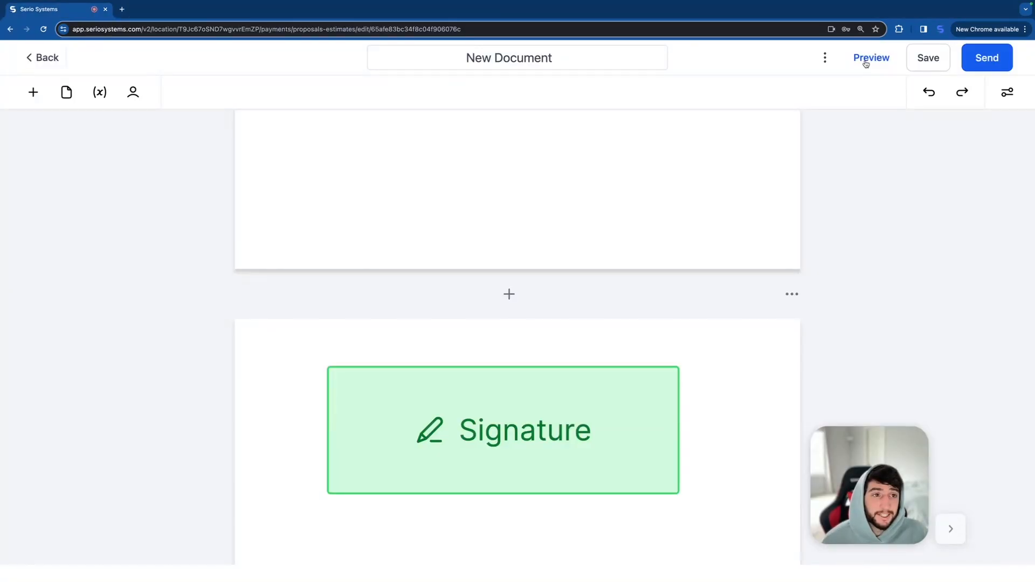
- Save the document and leave the editor for the Documents & Contracts templates page
{"action": "left_click", "coordinate": [926, 62]}
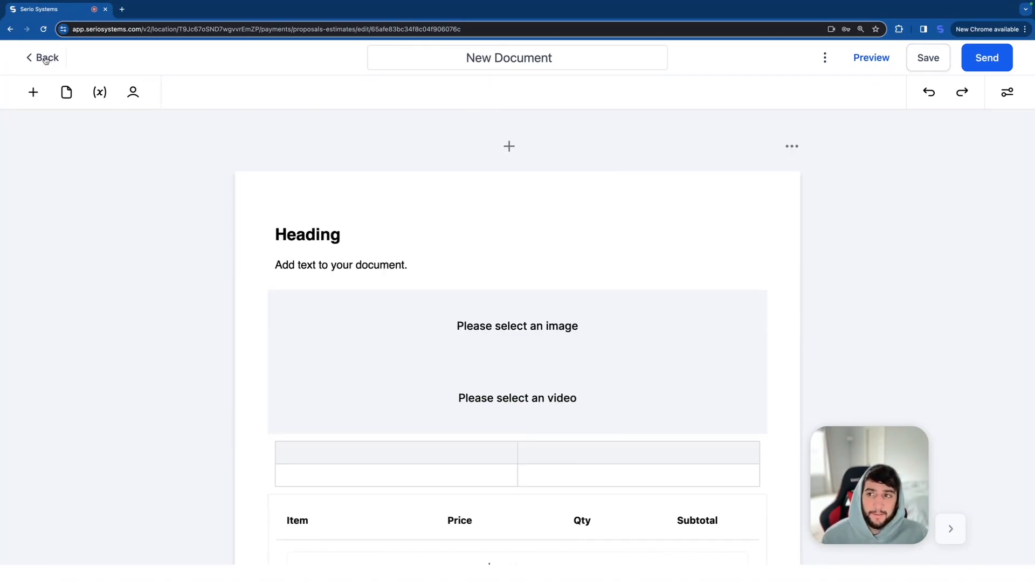
{"action": "left_click", "coordinate": [46, 61]}
{"action": "left_click", "coordinate": [350, 140]}
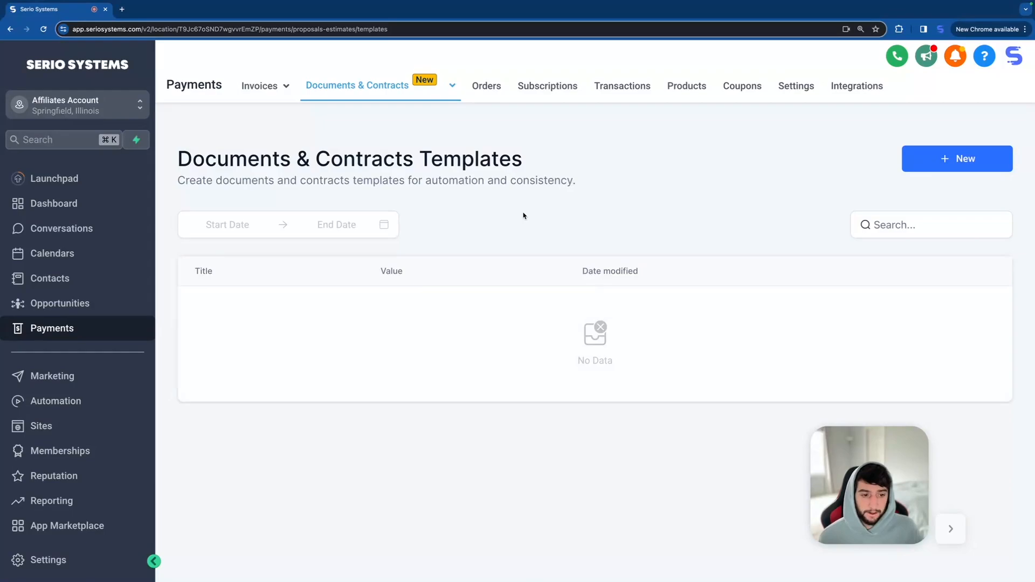
{"action": "left_click", "coordinate": [978, 165]}
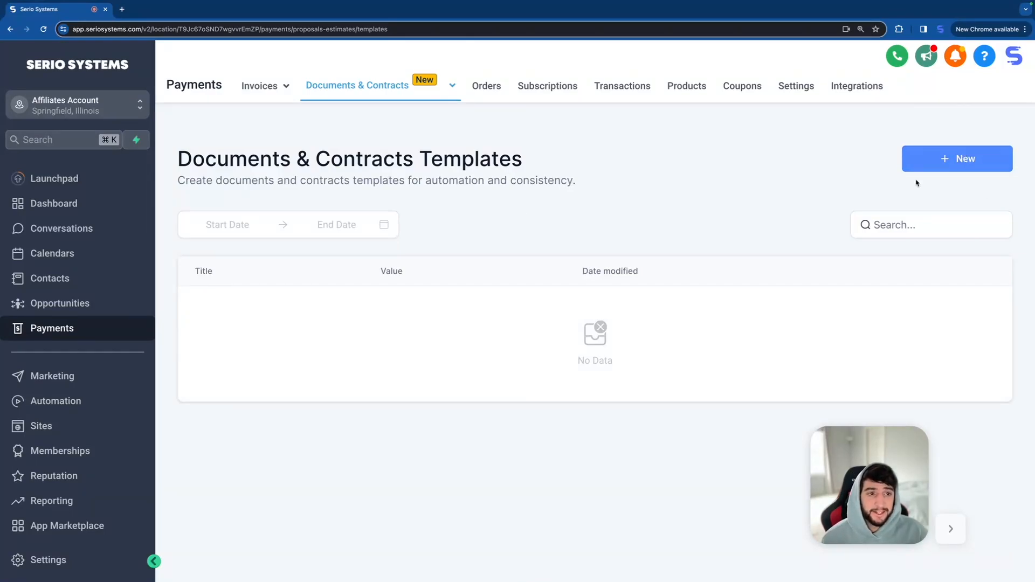
- View the Orders, Subscriptions and Transactions pages of the Payments area in turn
{"action": "left_click", "coordinate": [488, 88]}
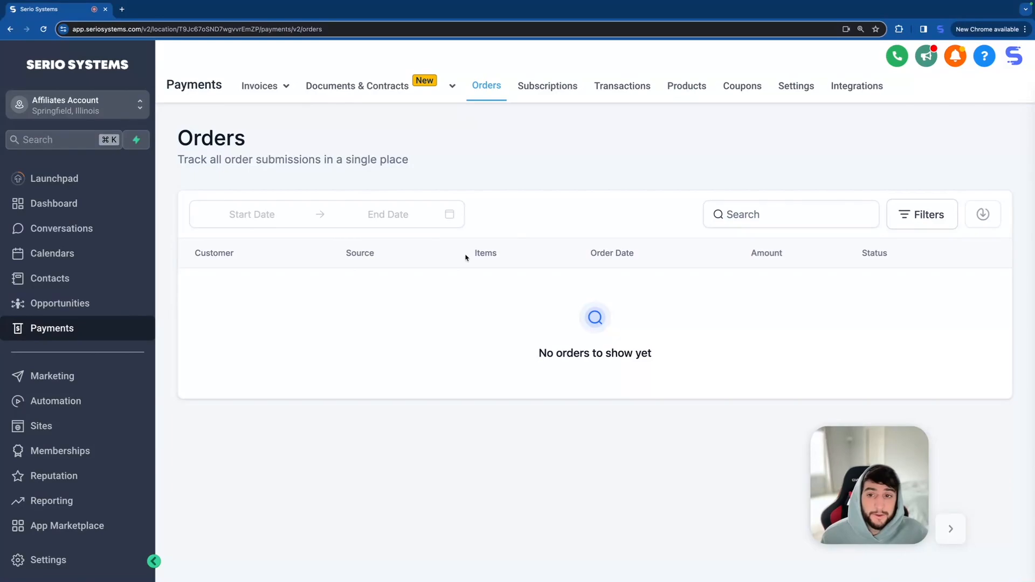
{"action": "left_click", "coordinate": [546, 87]}
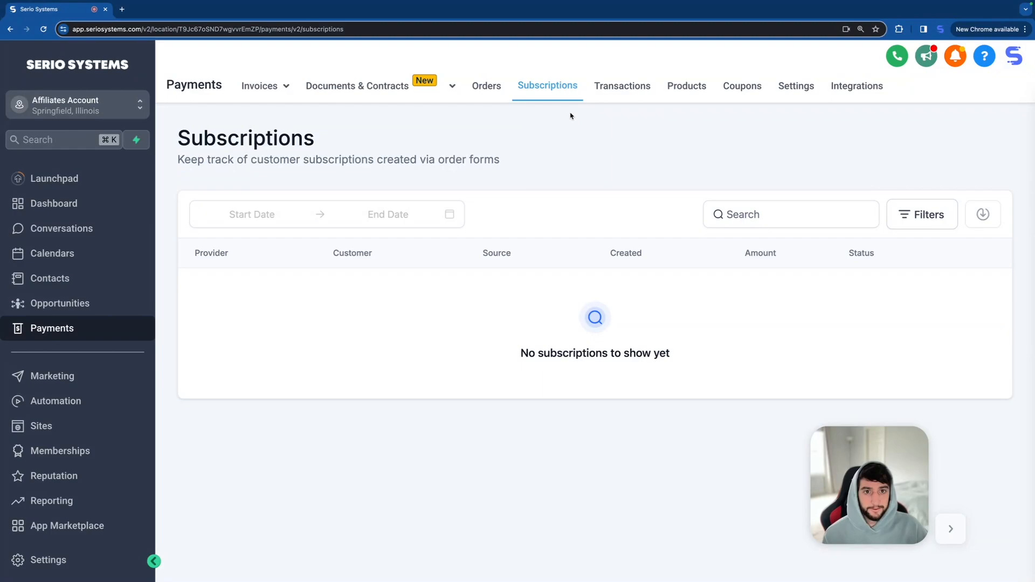
{"action": "left_click", "coordinate": [607, 86]}
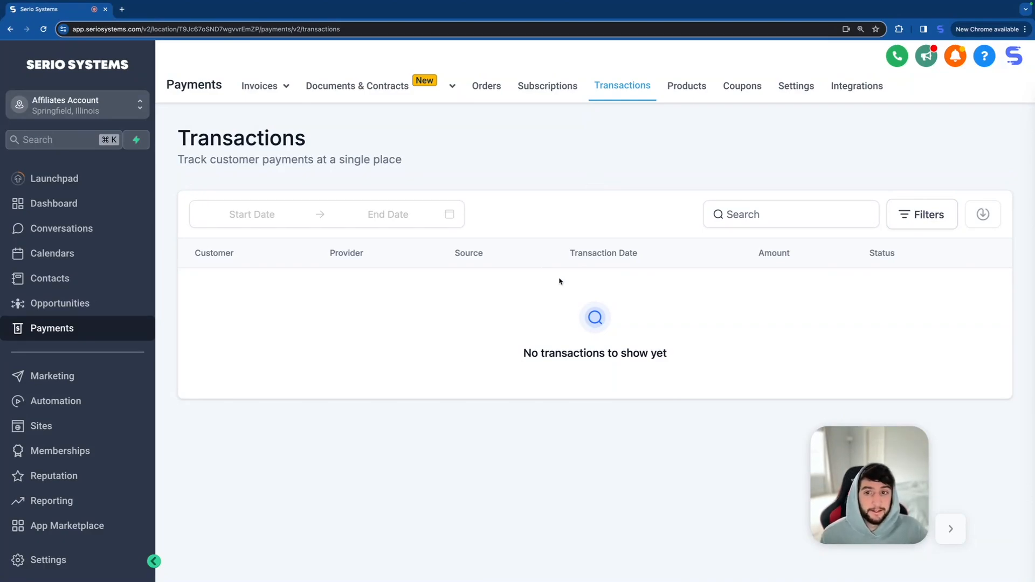
- Import a Stripe product with the $297.00 monthly agency plan price into Products, leaving the setup fee empty
{"action": "left_click", "coordinate": [692, 90]}
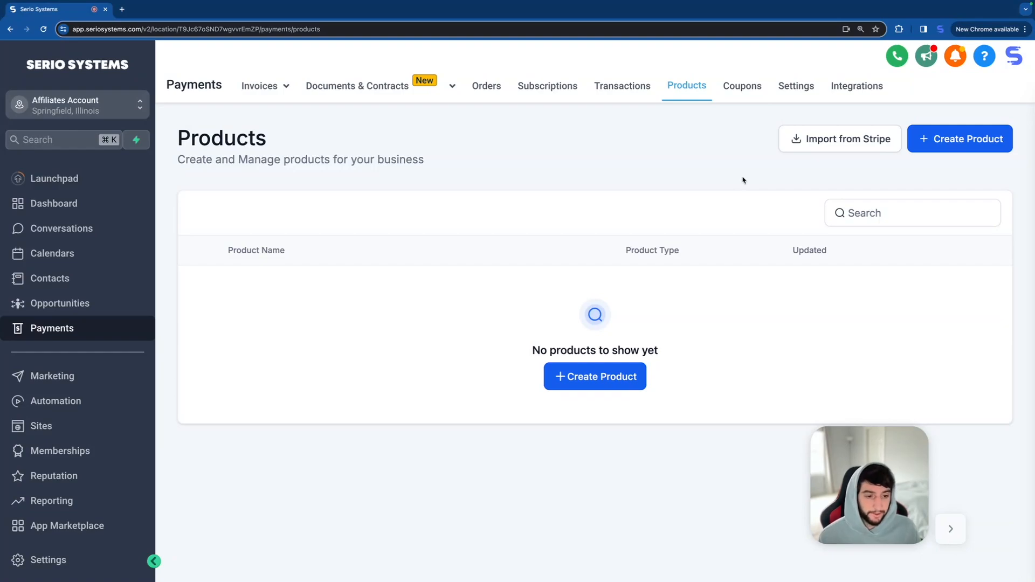
{"action": "left_click", "coordinate": [841, 135]}
{"action": "left_click", "coordinate": [453, 266]}
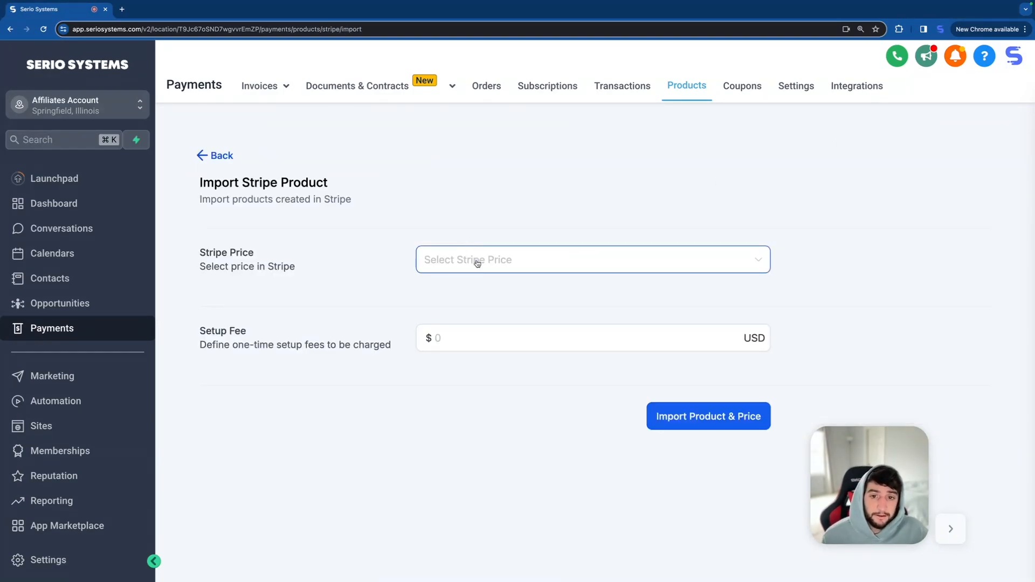
{"action": "scroll", "coordinate": [484, 380], "scroll_direction": "down", "scroll_amount": 10}
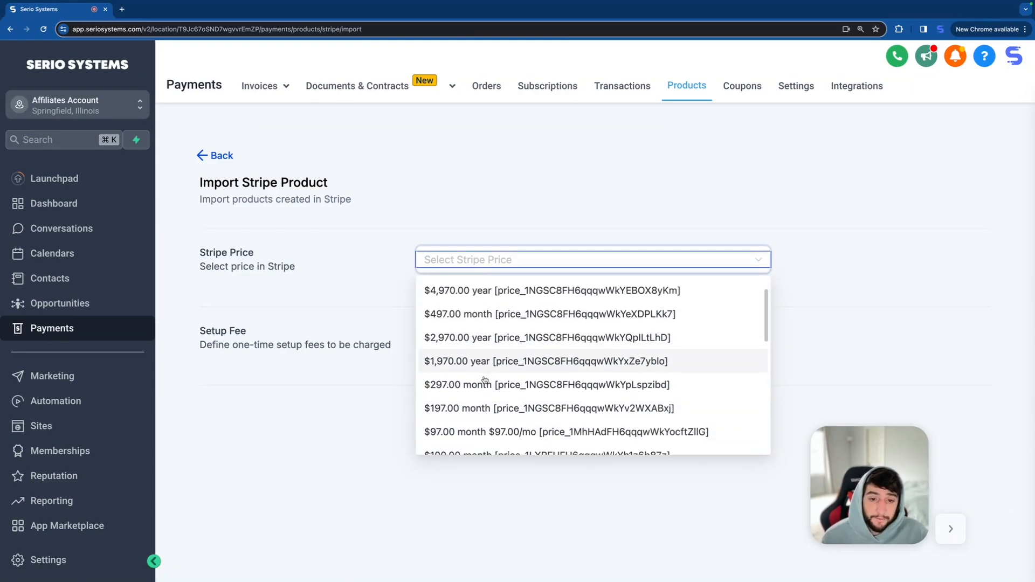
{"action": "scroll", "coordinate": [484, 379], "scroll_direction": "down", "scroll_amount": 10}
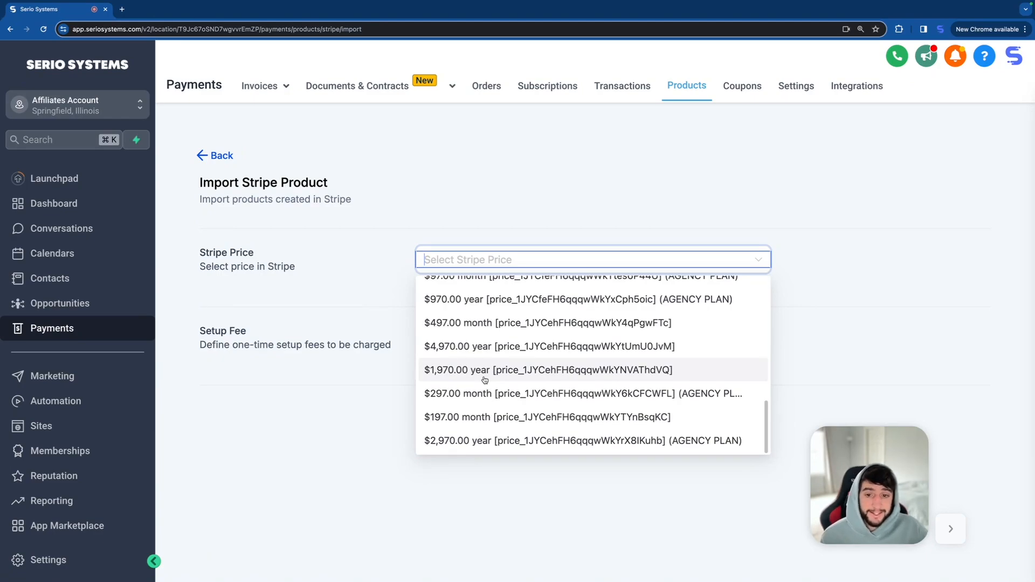
{"action": "left_click", "coordinate": [701, 399]}
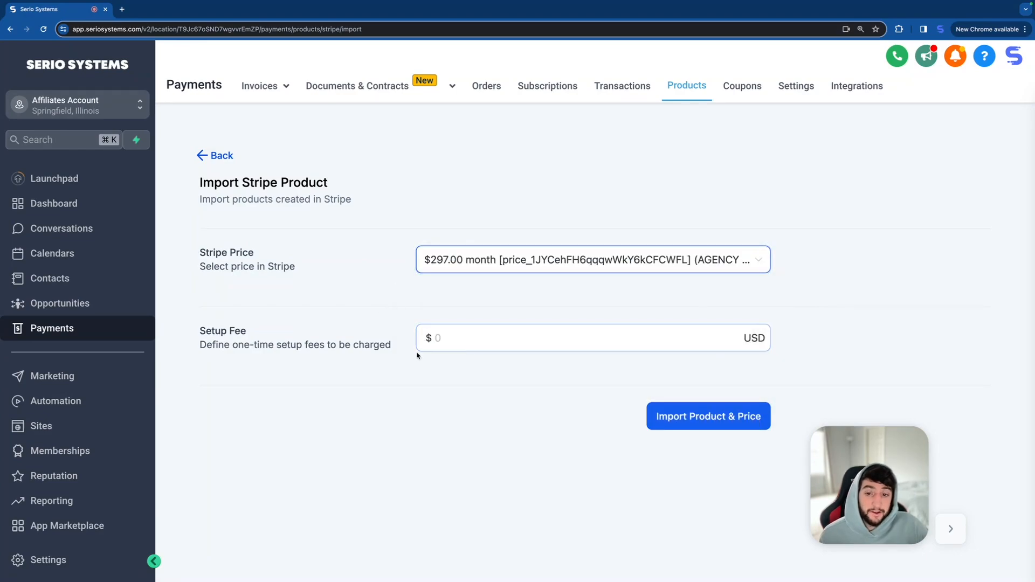
{"action": "left_click", "coordinate": [693, 415]}
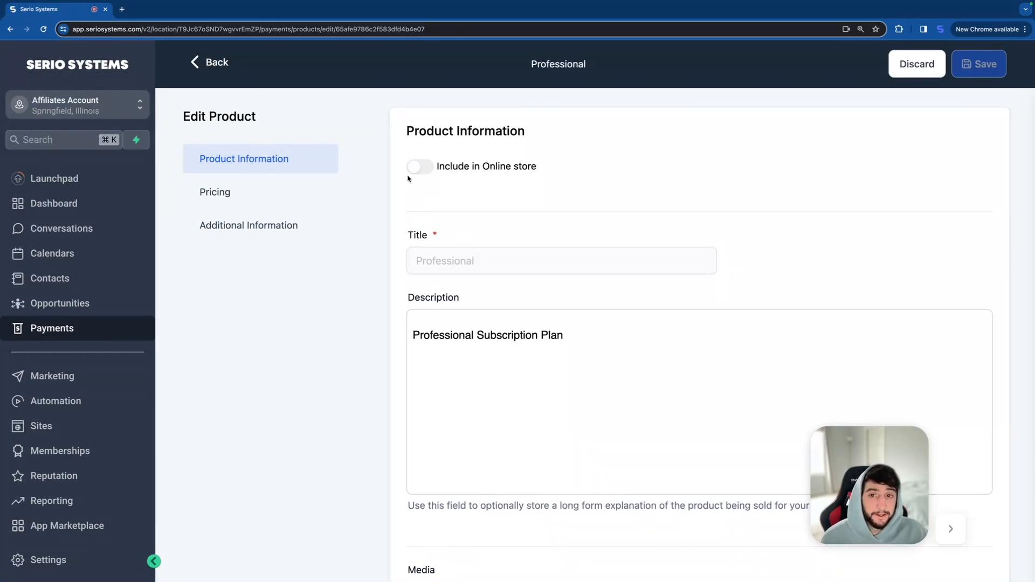
- Examine the imported Professional product's description, media, product type and price settings
{"action": "scroll", "coordinate": [483, 261], "scroll_direction": "down", "scroll_amount": 1}
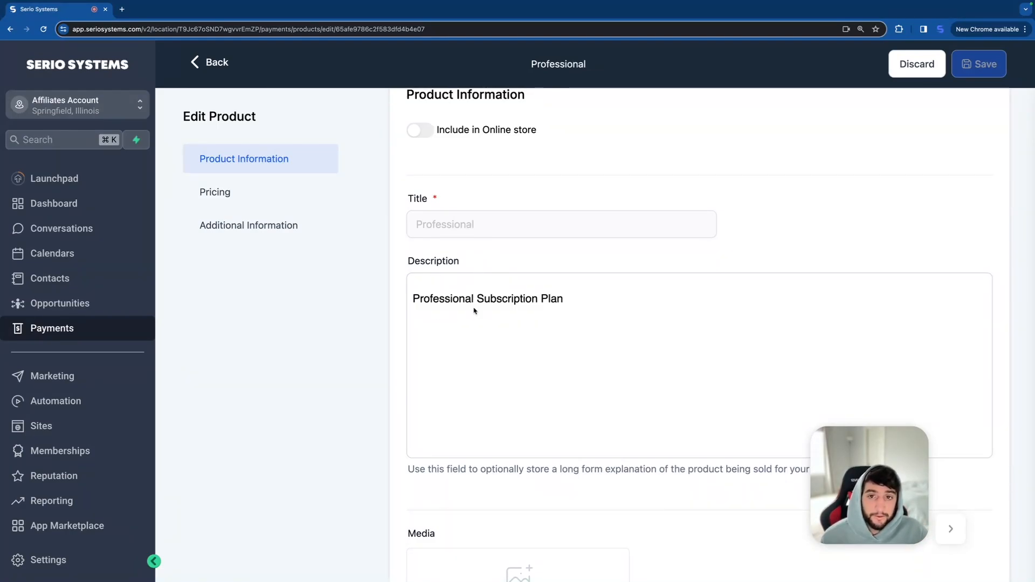
{"action": "scroll", "coordinate": [474, 308], "scroll_direction": "down", "scroll_amount": 4}
{"action": "scroll", "coordinate": [529, 428], "scroll_direction": "down", "scroll_amount": 1}
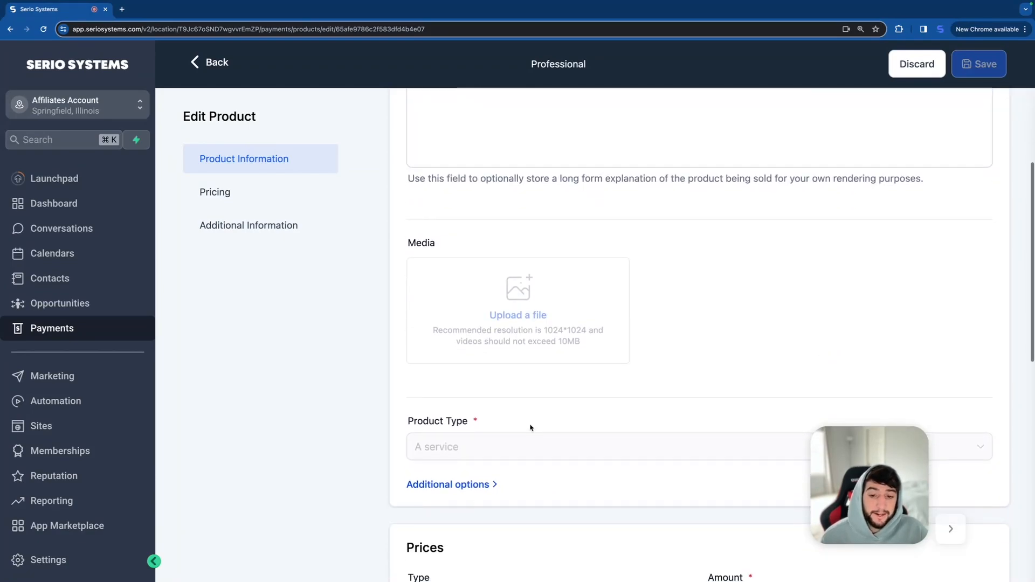
{"action": "scroll", "coordinate": [505, 446], "scroll_direction": "down", "scroll_amount": 2}
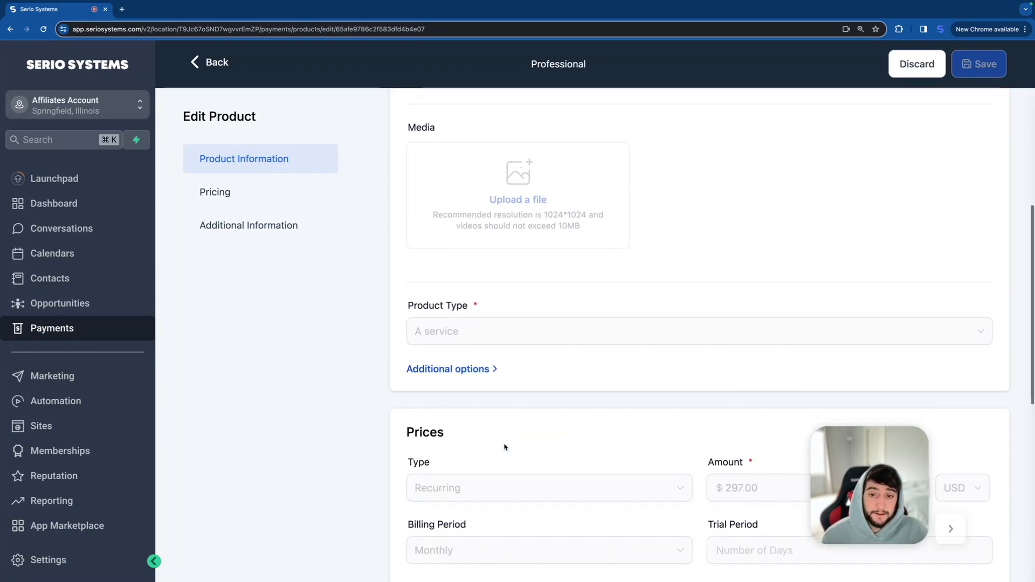
{"action": "scroll", "coordinate": [501, 368], "scroll_direction": "down", "scroll_amount": 3}
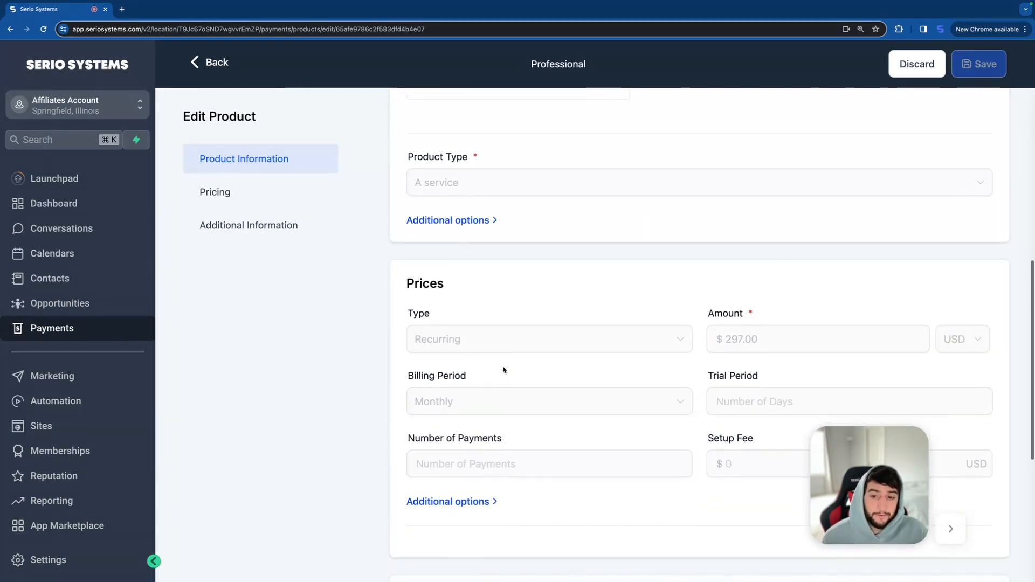
{"action": "scroll", "coordinate": [582, 446], "scroll_direction": "down", "scroll_amount": 2}
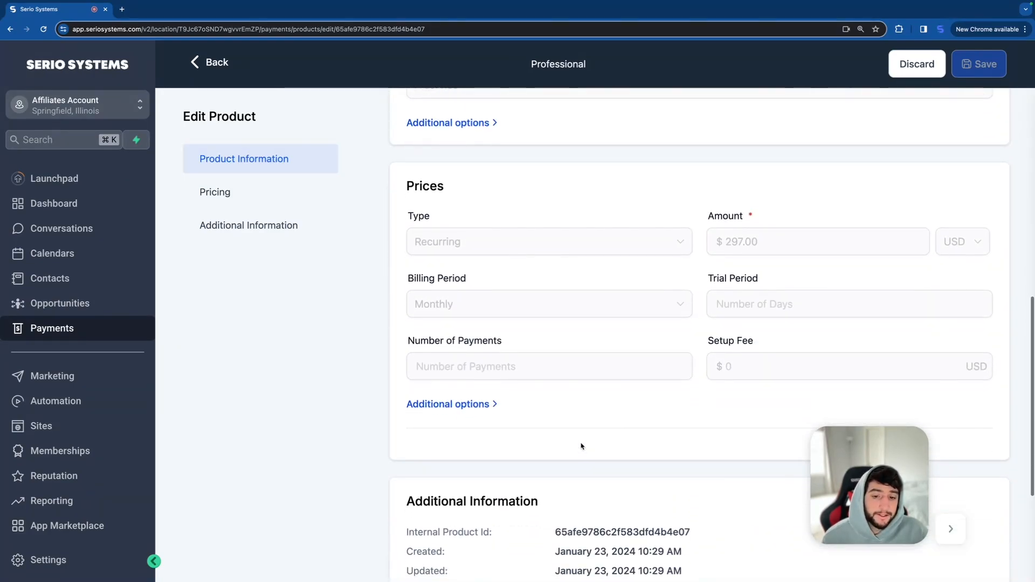
- Expand the price's additional options, examine the Stripe integration details and return to the product list
{"action": "left_click", "coordinate": [478, 406]}
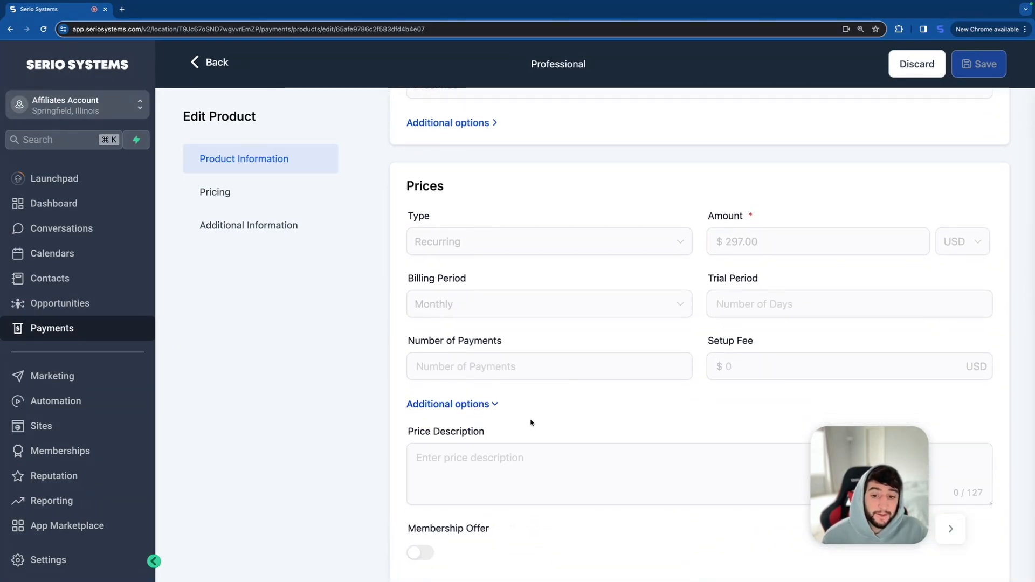
{"action": "scroll", "coordinate": [532, 423], "scroll_direction": "down", "scroll_amount": 1}
{"action": "scroll", "coordinate": [507, 412], "scroll_direction": "down", "scroll_amount": 3}
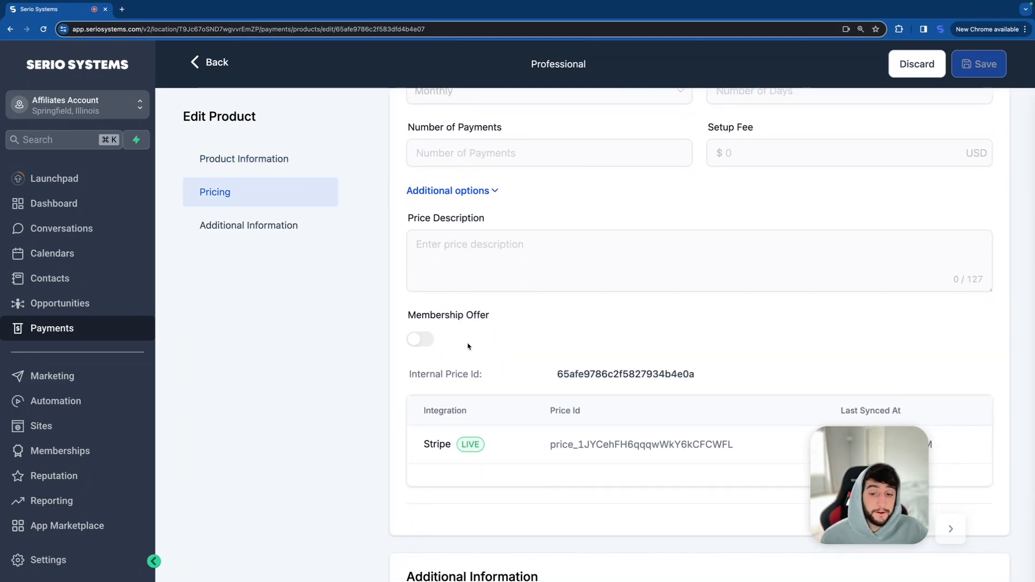
{"action": "scroll", "coordinate": [554, 420], "scroll_direction": "down", "scroll_amount": 1}
{"action": "scroll", "coordinate": [554, 421], "scroll_direction": "down", "scroll_amount": 4}
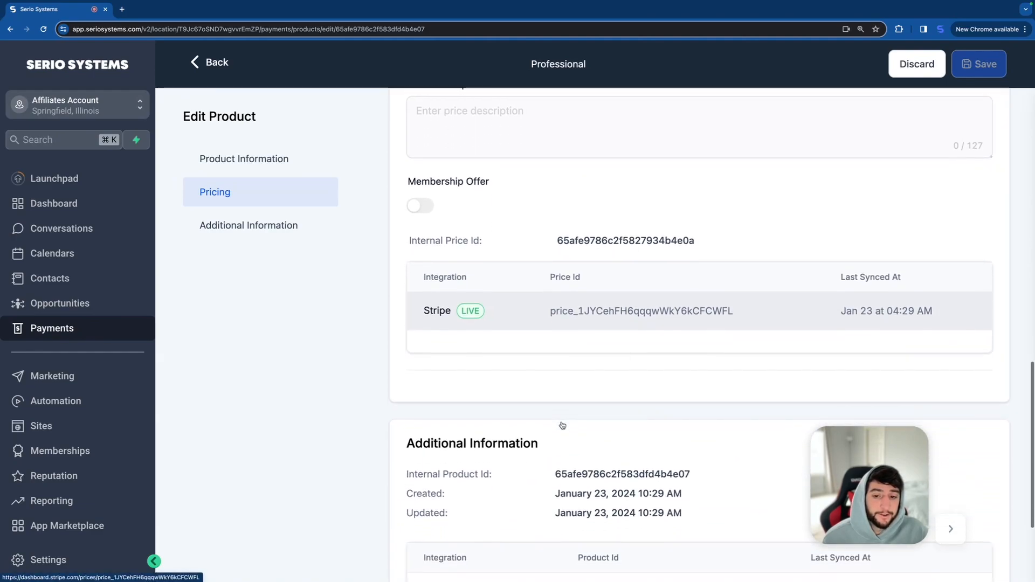
{"action": "scroll", "coordinate": [548, 416], "scroll_direction": "down", "scroll_amount": 2}
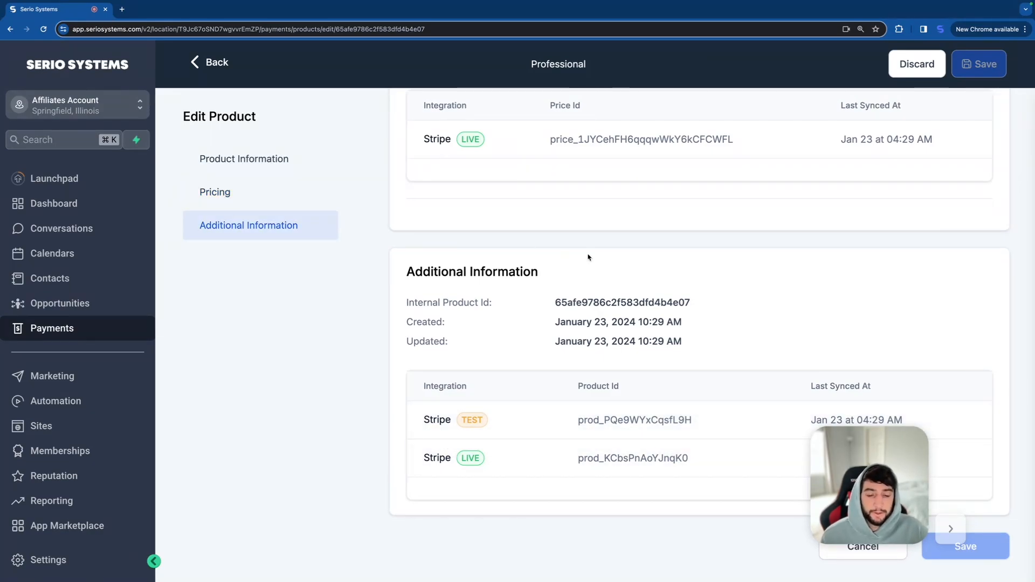
{"action": "left_click", "coordinate": [214, 63]}
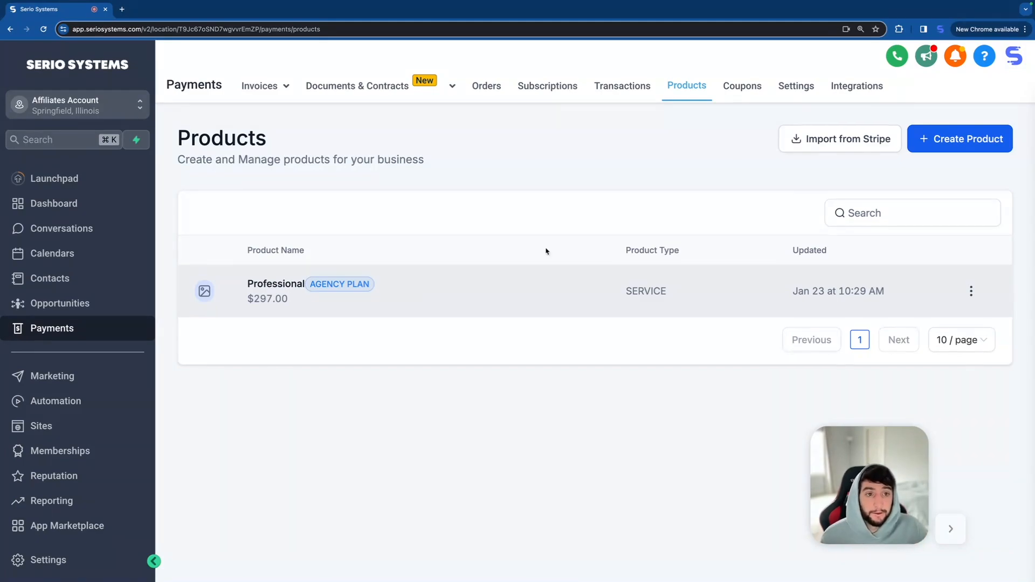
- Create a product titled "Website Creation Fee" with the description "We will build you an entire functioning website to your likeness."
{"action": "left_click", "coordinate": [963, 139]}
{"action": "type", "text": "Website Creation Fee"}
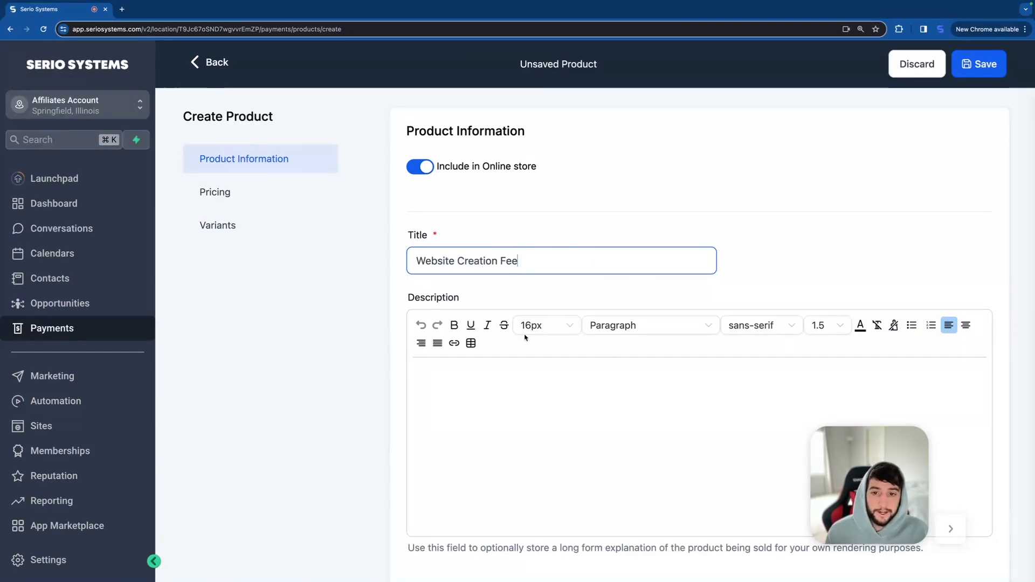
{"action": "scroll", "coordinate": [487, 342], "scroll_direction": "down", "scroll_amount": 1}
{"action": "left_click", "coordinate": [487, 342]}
{"action": "type", "text": "We will build you an entire functioning website to your likeness."}
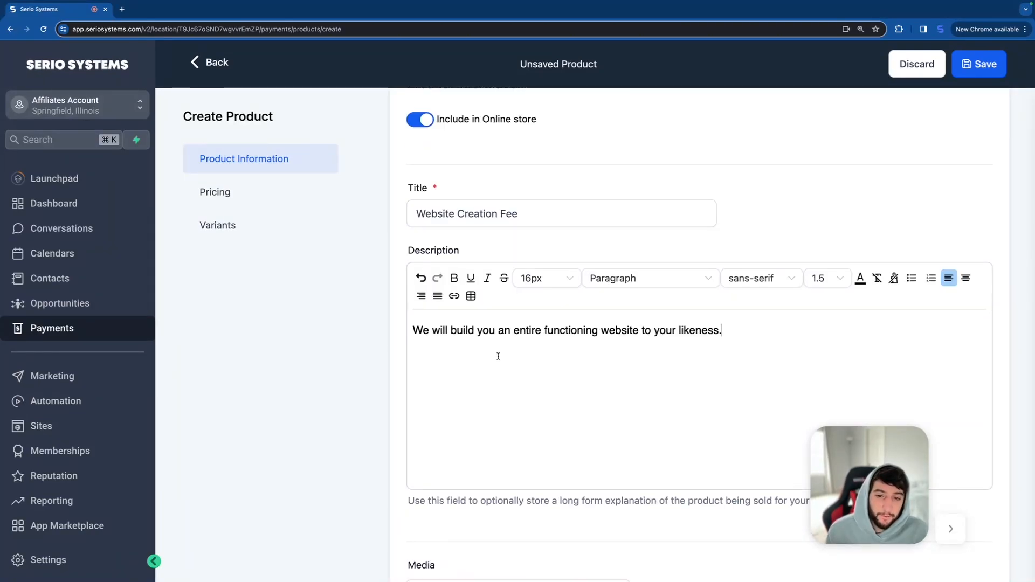
- Set the new product's type to Digital goods
{"action": "scroll", "coordinate": [651, 357], "scroll_direction": "down", "scroll_amount": 1}
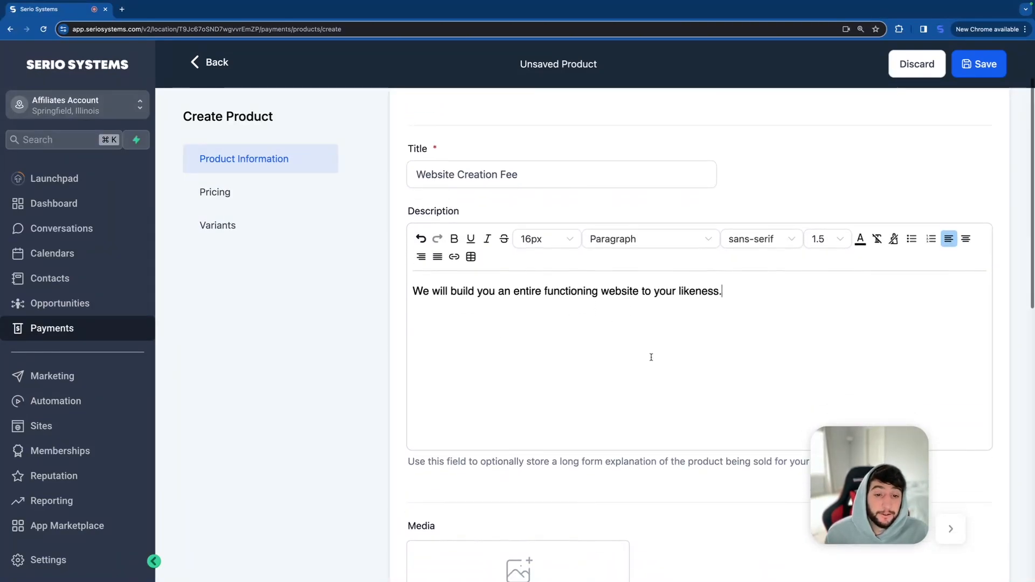
{"action": "scroll", "coordinate": [652, 357], "scroll_direction": "down", "scroll_amount": 4}
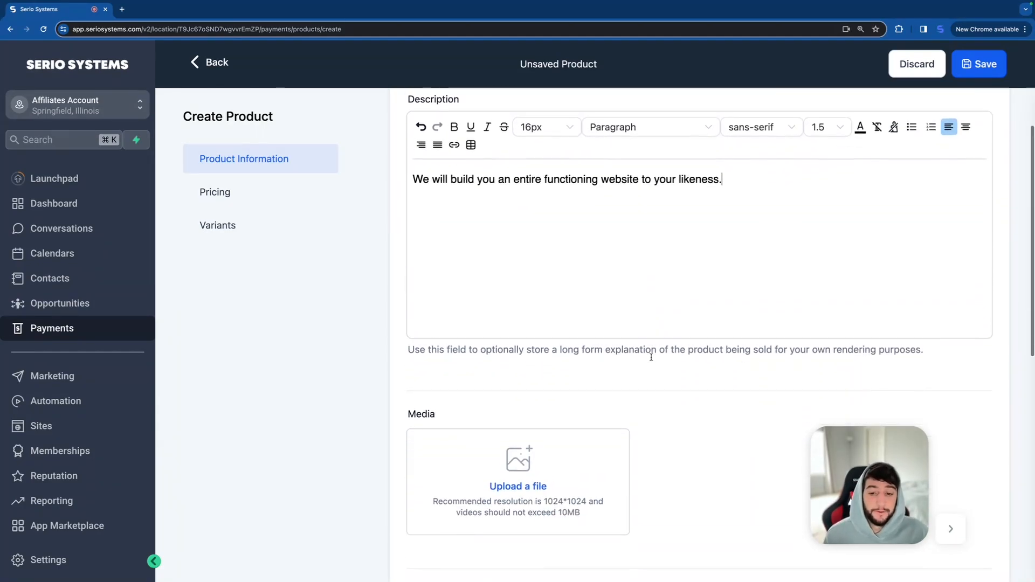
{"action": "scroll", "coordinate": [542, 412], "scroll_direction": "down", "scroll_amount": 3}
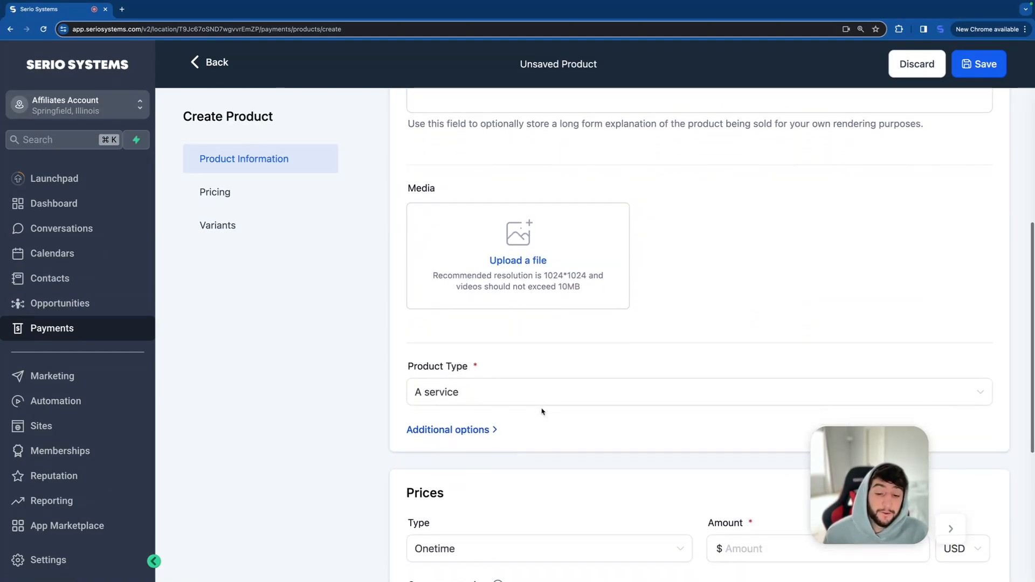
{"action": "left_click", "coordinate": [455, 363]}
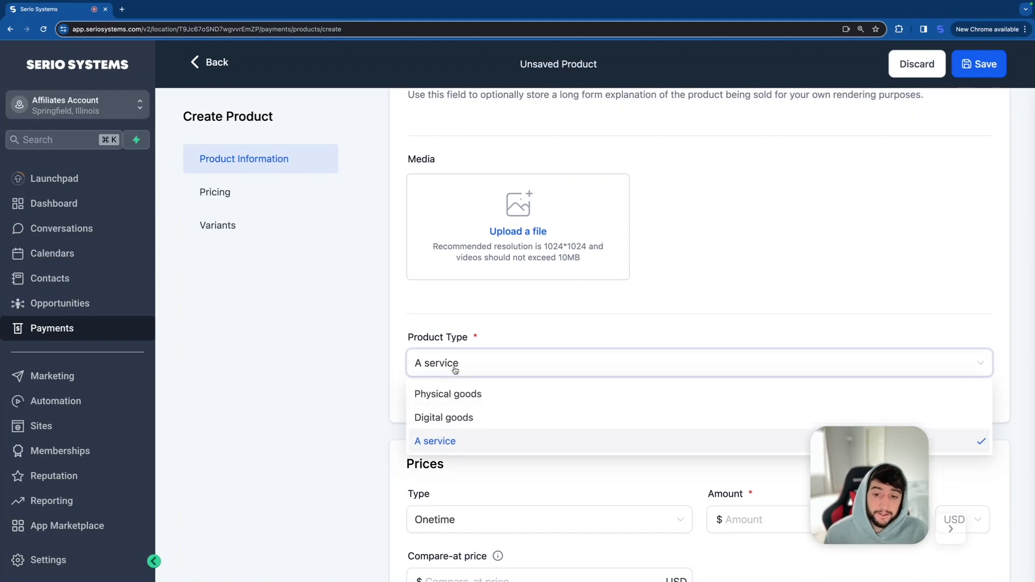
{"action": "left_click", "coordinate": [454, 419]}
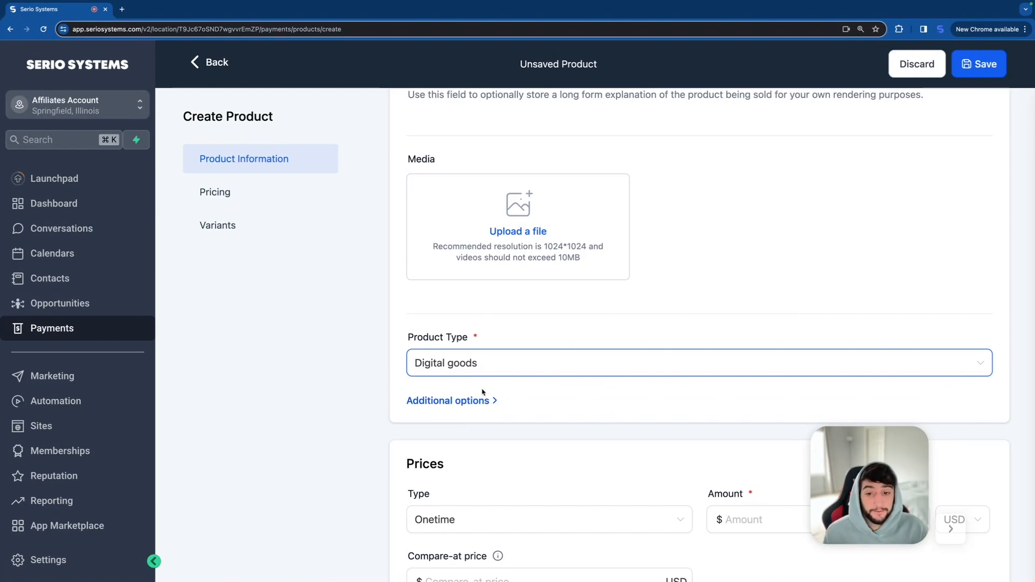
- Expand the product's additional options and examine the statement descriptor field
{"action": "scroll", "coordinate": [478, 398], "scroll_direction": "down", "scroll_amount": 1}
{"action": "left_click", "coordinate": [441, 362]}
{"action": "scroll", "coordinate": [504, 395], "scroll_direction": "down", "scroll_amount": 2}
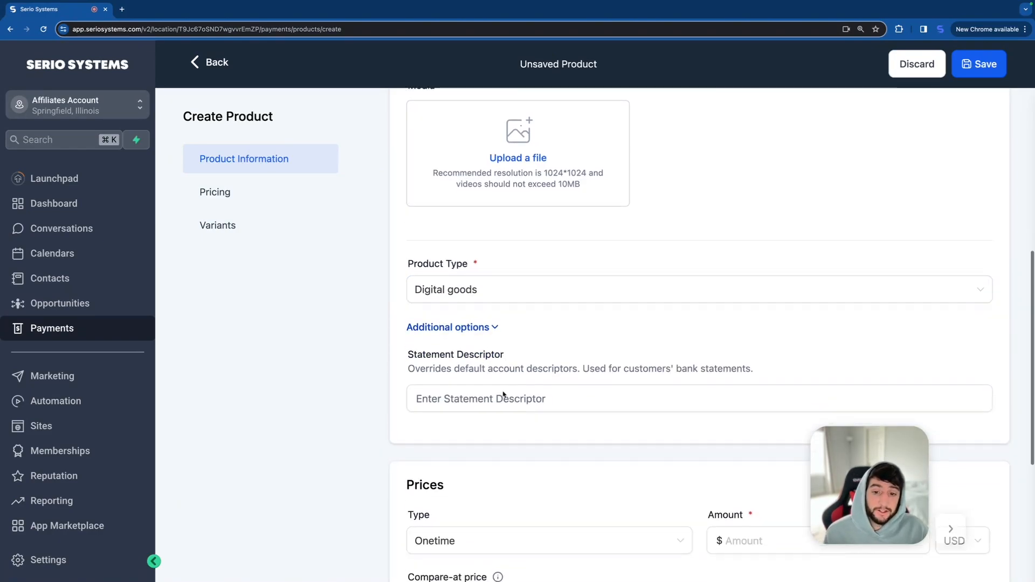
{"action": "scroll", "coordinate": [500, 384], "scroll_direction": "down", "scroll_amount": 5}
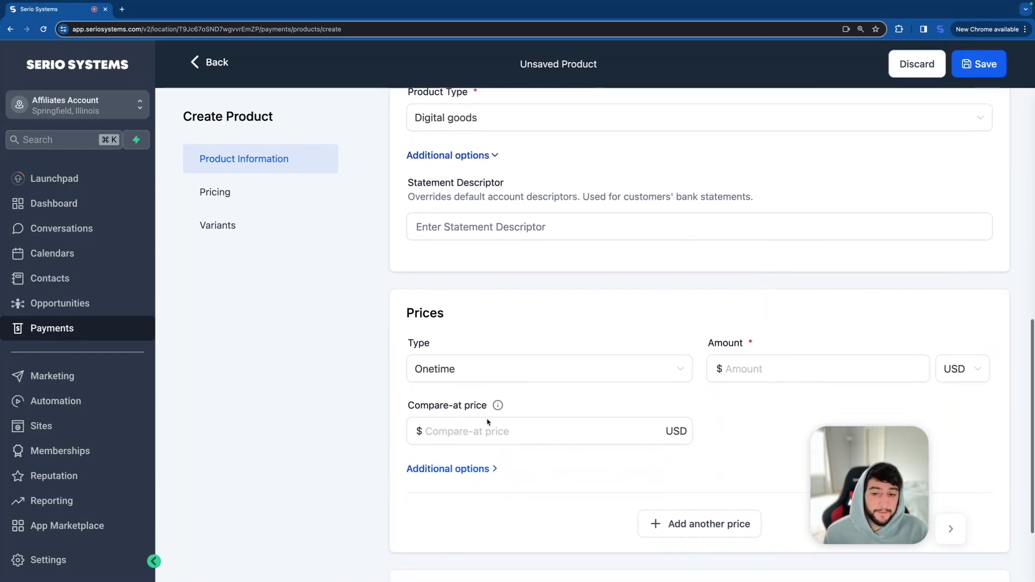
- Keep the price type as Onetime and set the amount to 500 USD with a compare-at price of 1000 USD
{"action": "left_click", "coordinate": [438, 331]}
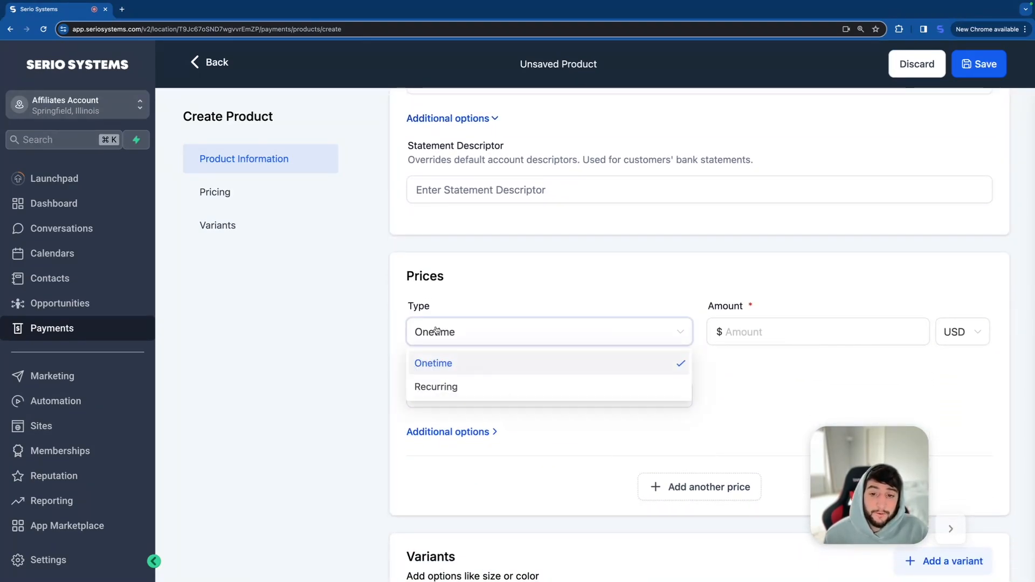
{"action": "left_click", "coordinate": [457, 331]}
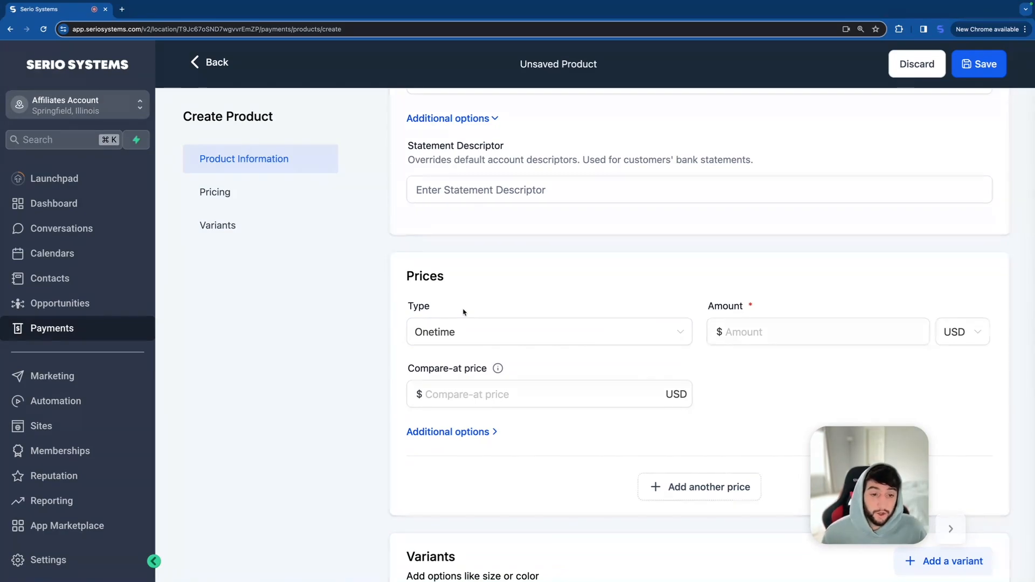
{"action": "left_click", "coordinate": [732, 337]}
{"action": "type", "text": "500"}
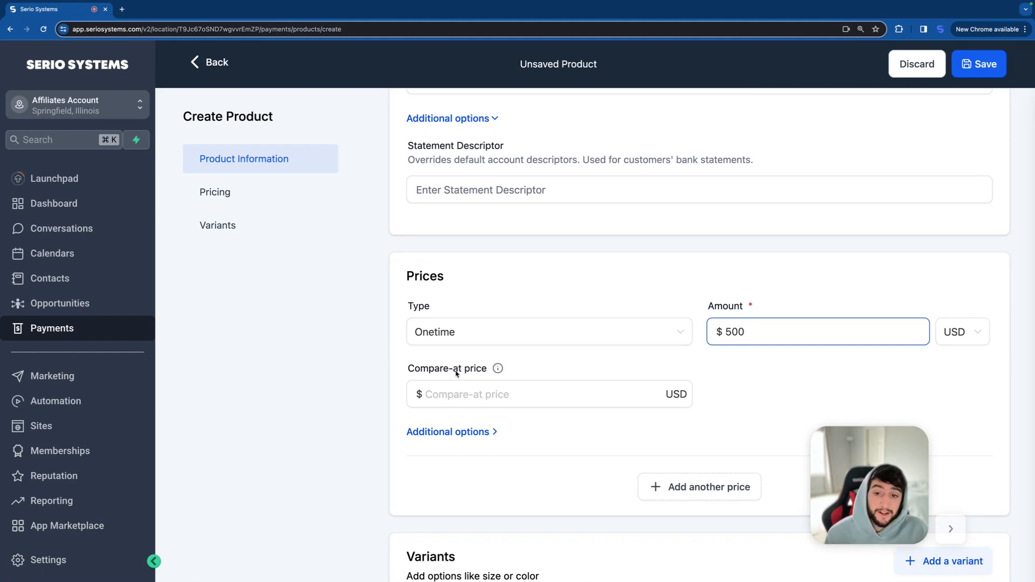
{"action": "mouse_move", "coordinate": [501, 371]}
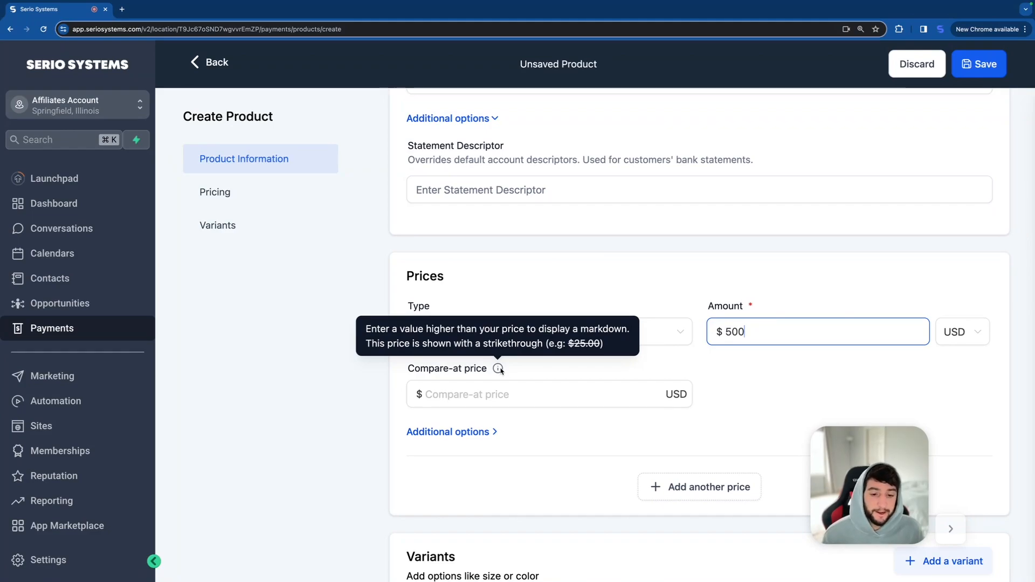
{"action": "left_click", "coordinate": [485, 391]}
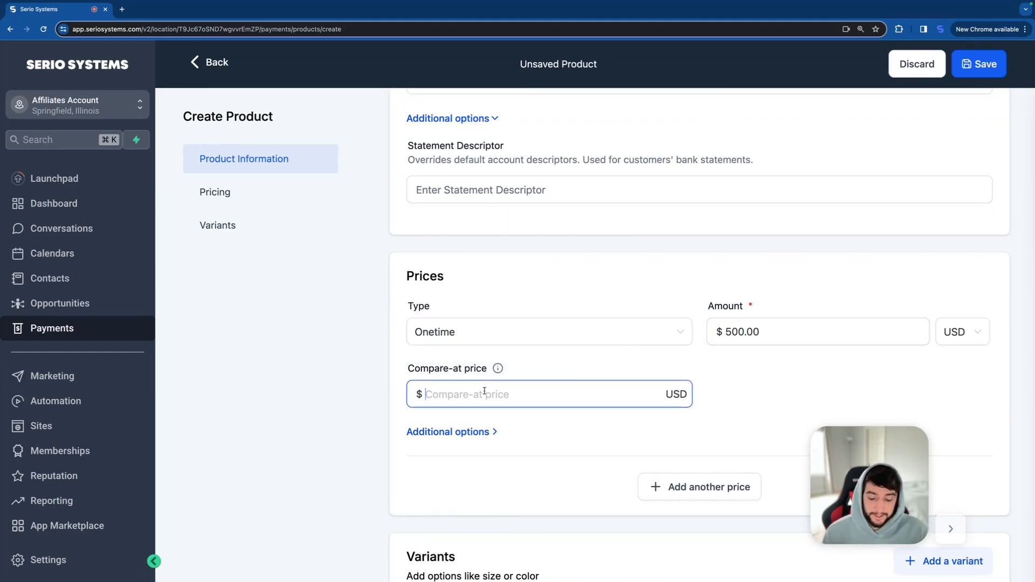
{"action": "type", "text": "1000"}
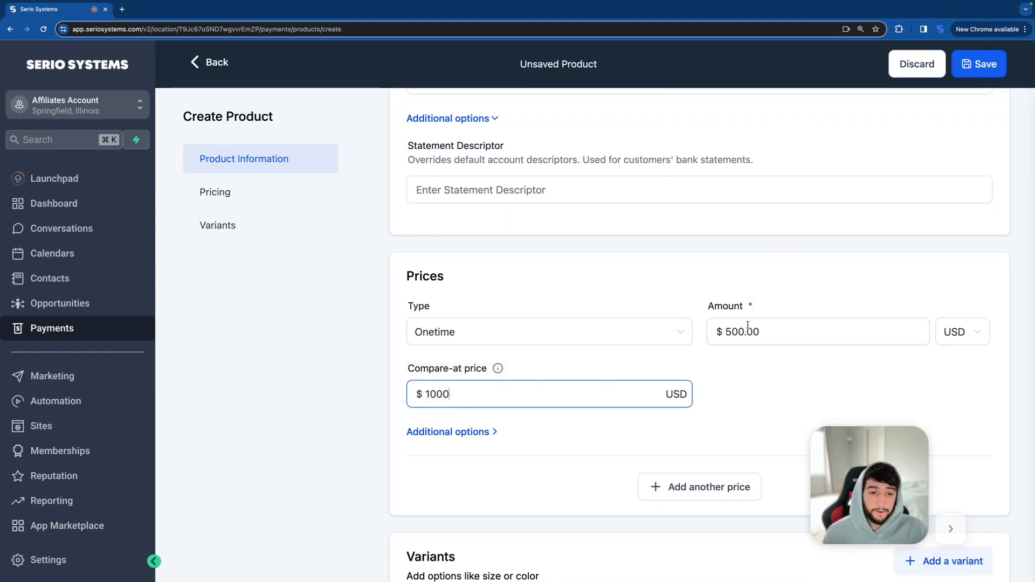
- Save the Website Creation Fee product and return to the product list
{"action": "scroll", "coordinate": [686, 330], "scroll_direction": "down", "scroll_amount": 2}
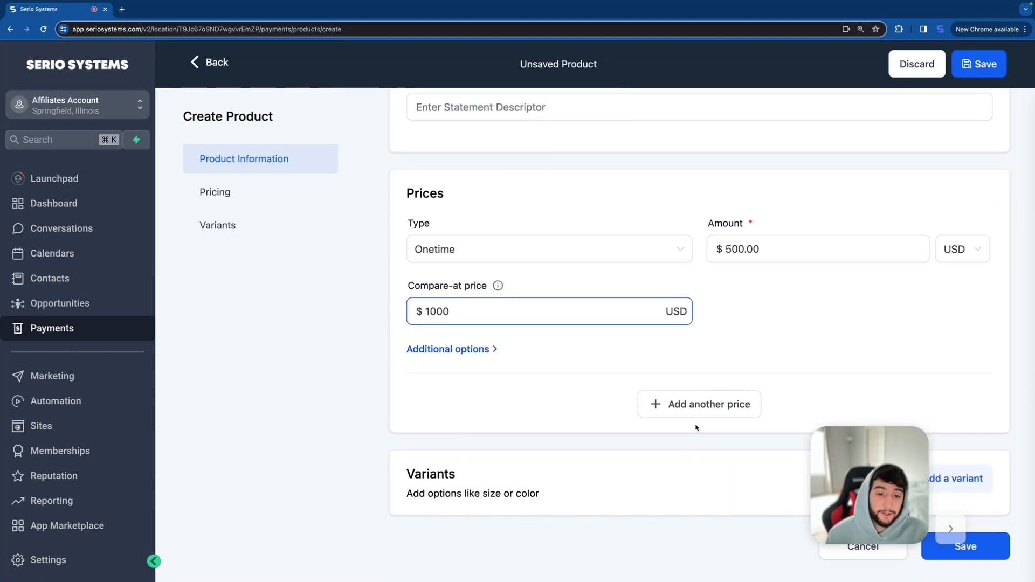
{"action": "left_click", "coordinate": [847, 458]}
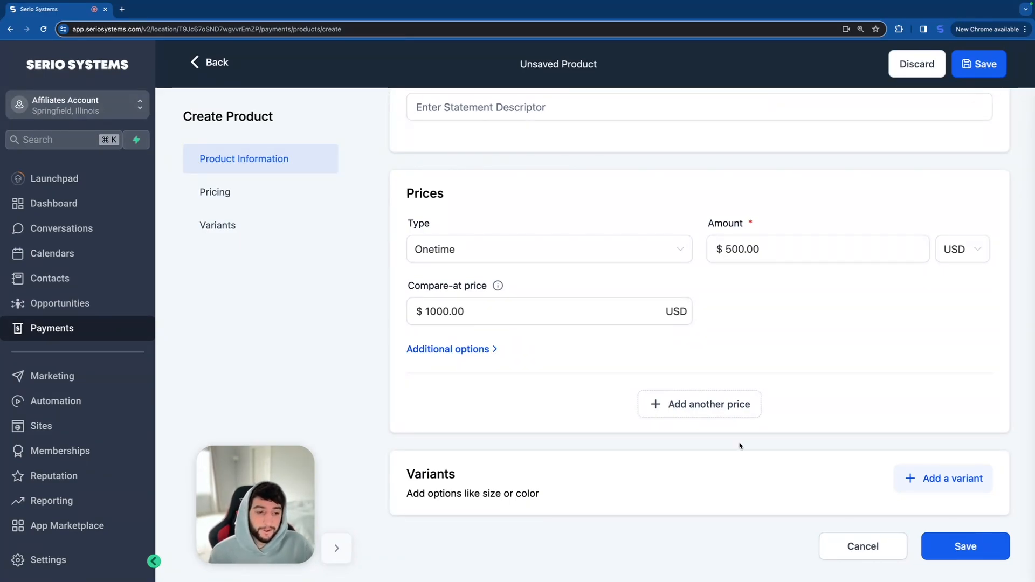
{"action": "left_click", "coordinate": [964, 546]}
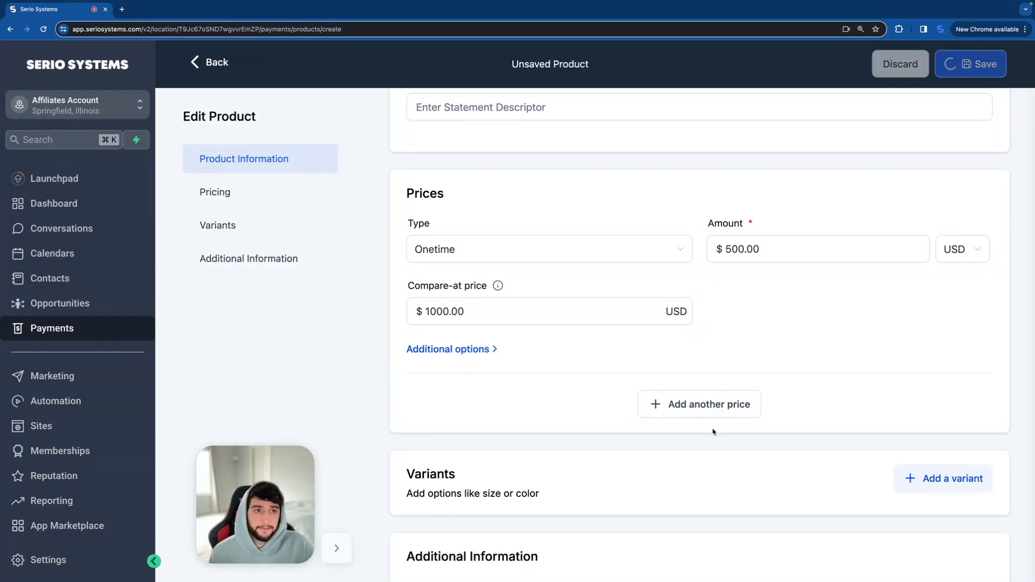
{"action": "left_click", "coordinate": [213, 63]}
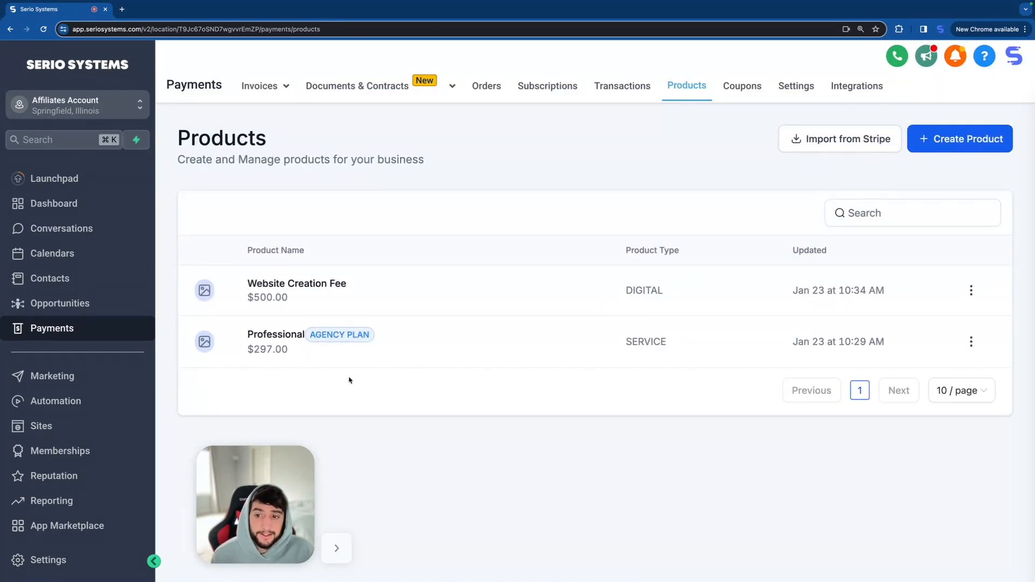
{"action": "left_click_drag", "start_coordinate": [290, 503], "coordinate": [392, 497]}
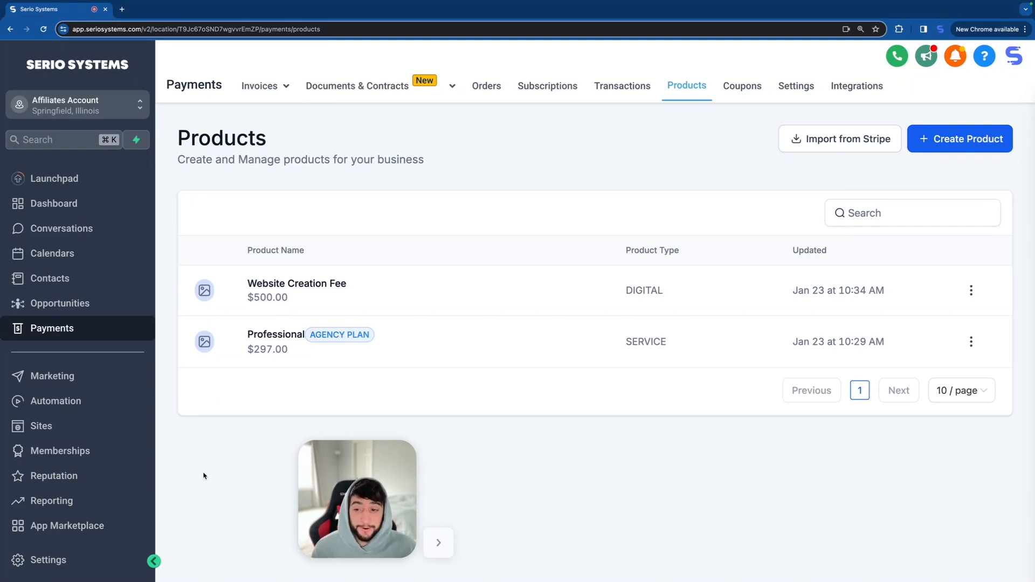
- Create a blank funnel named "Product Test" in the Sites area
{"action": "left_click", "coordinate": [64, 428]}
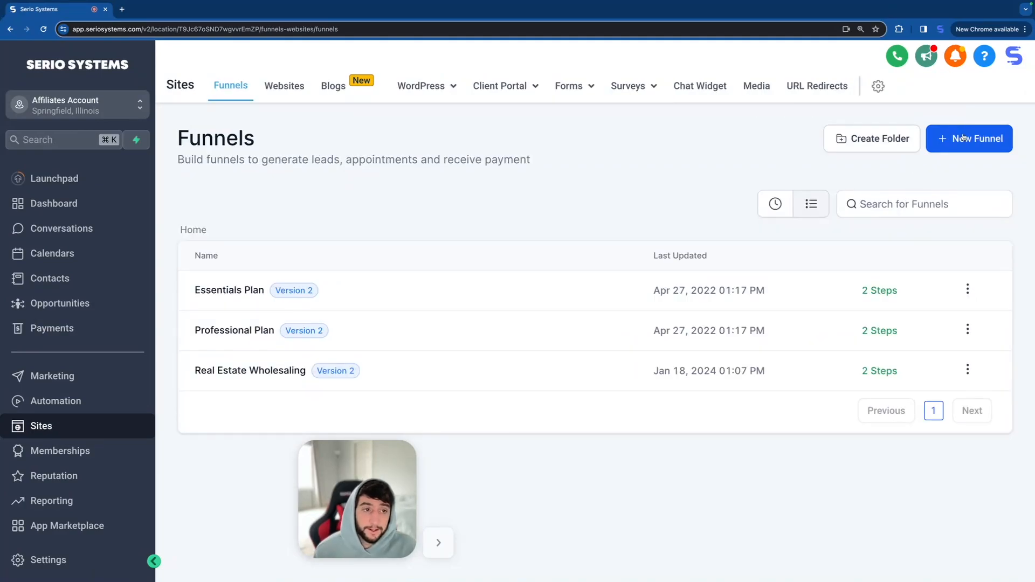
{"action": "left_click", "coordinate": [970, 139]}
{"action": "left_click", "coordinate": [316, 328]}
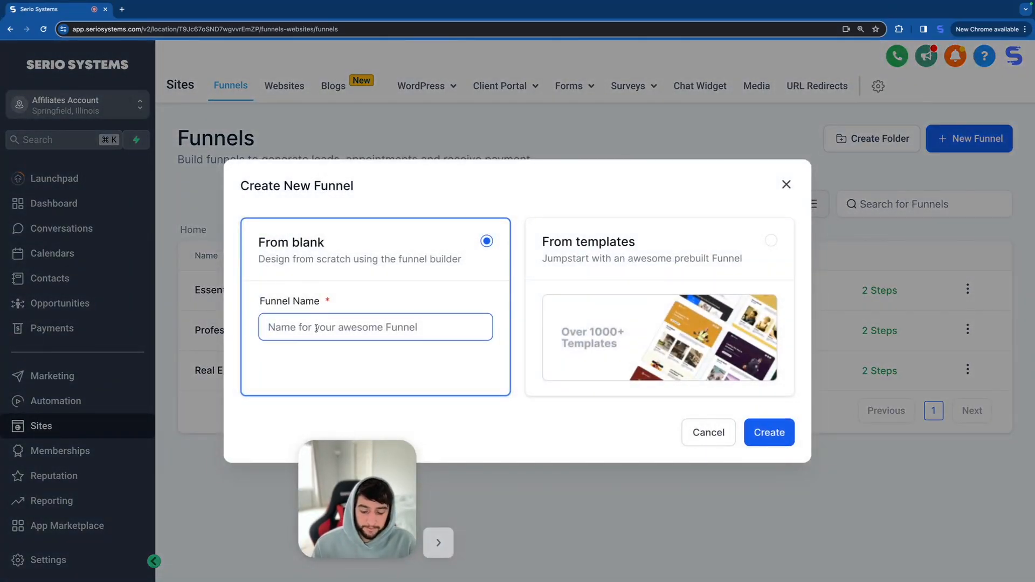
{"action": "type", "text": "Product Test"}
{"action": "left_click", "coordinate": [769, 433]}
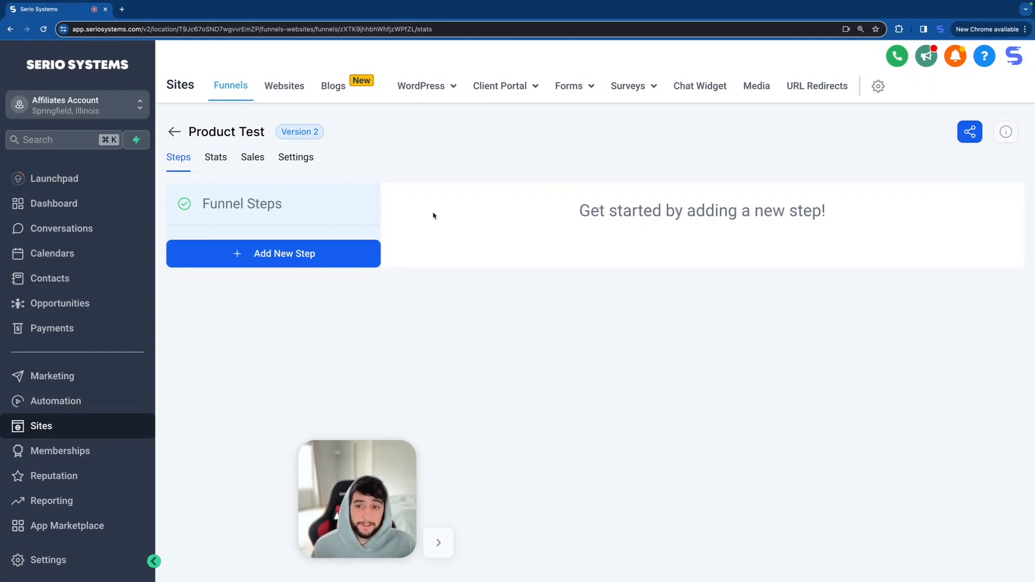
- Add a funnel step with a page named "Test" to the Product Test funnel
{"action": "left_click", "coordinate": [273, 252]}
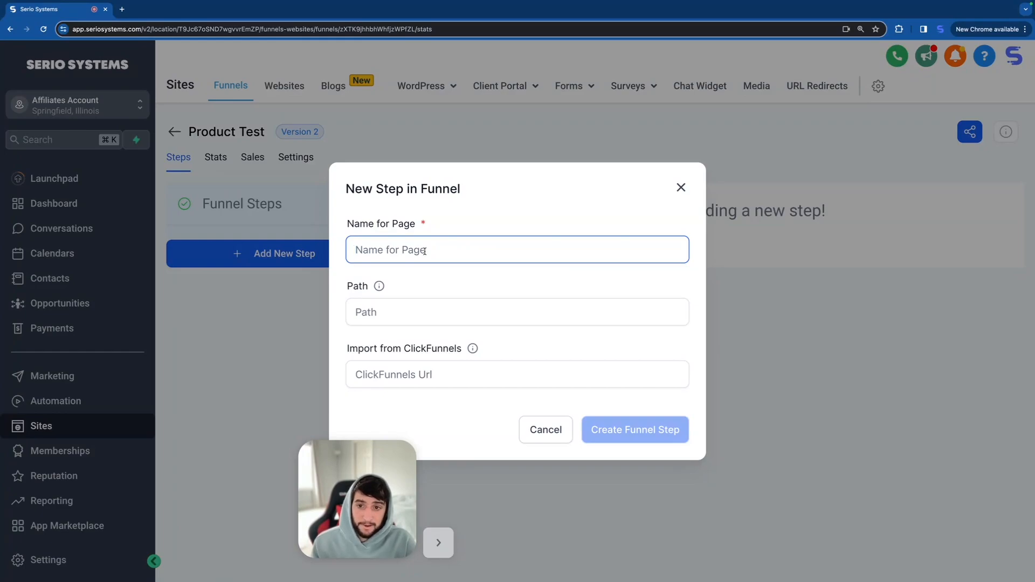
{"action": "type", "text": "Test"}
{"action": "left_click", "coordinate": [618, 430]}
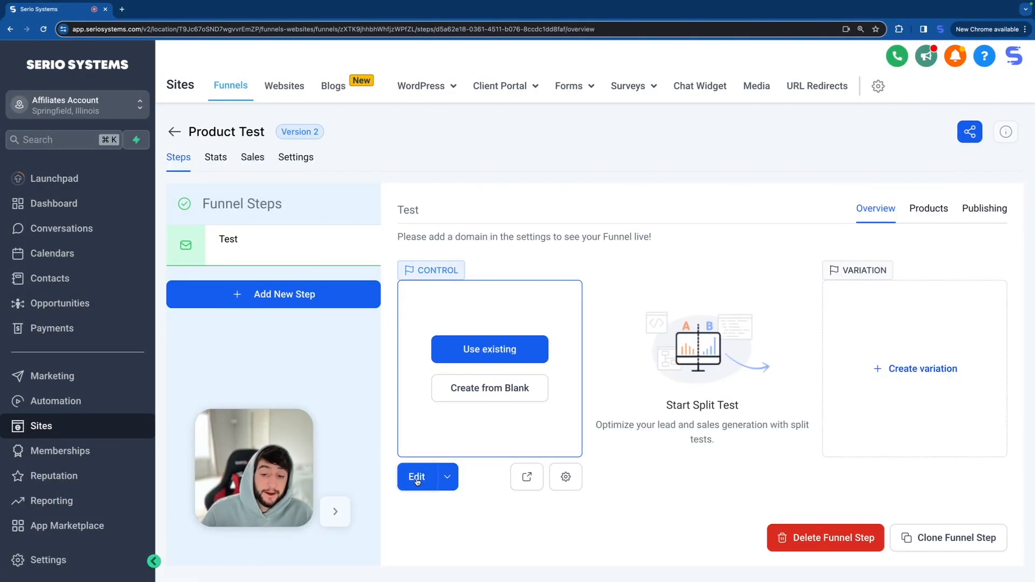
- Open the Test page for editing and add a full-width section containing a one-column row
{"action": "left_click", "coordinate": [416, 479]}
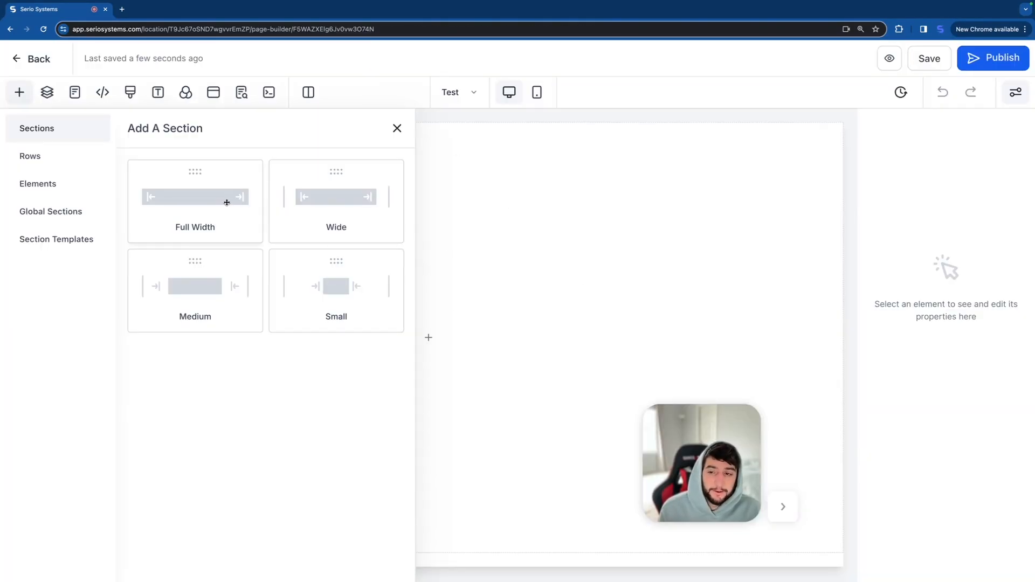
{"action": "left_click", "coordinate": [194, 209]}
{"action": "left_click", "coordinate": [402, 172]}
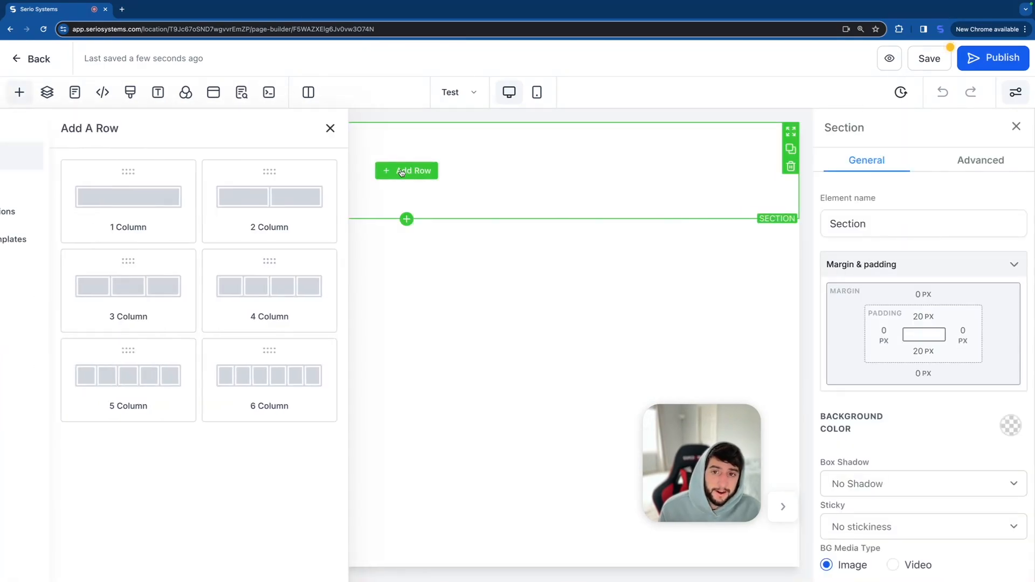
{"action": "left_click", "coordinate": [213, 195]}
- Add a 1 Step Order element to the new column
{"action": "left_click", "coordinate": [420, 189]}
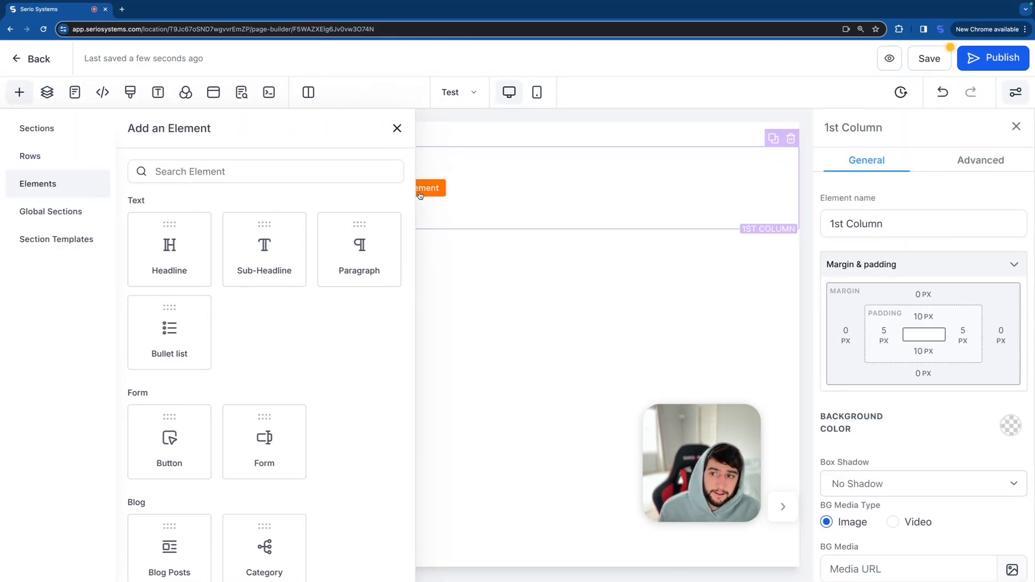
{"action": "scroll", "coordinate": [247, 405], "scroll_direction": "down", "scroll_amount": 4}
{"action": "scroll", "coordinate": [247, 406], "scroll_direction": "down", "scroll_amount": 10}
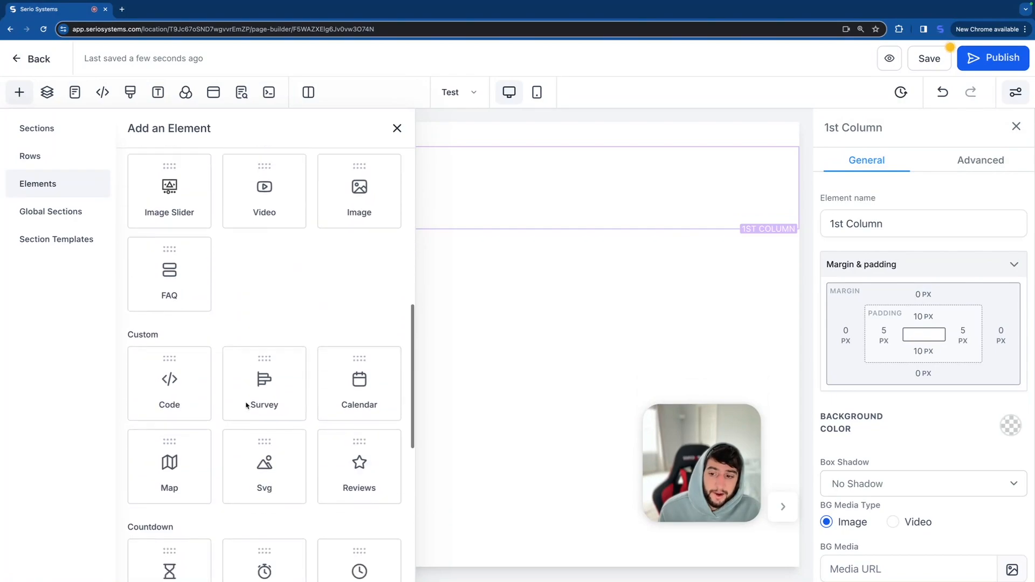
{"action": "scroll", "coordinate": [246, 406], "scroll_direction": "down", "scroll_amount": 3}
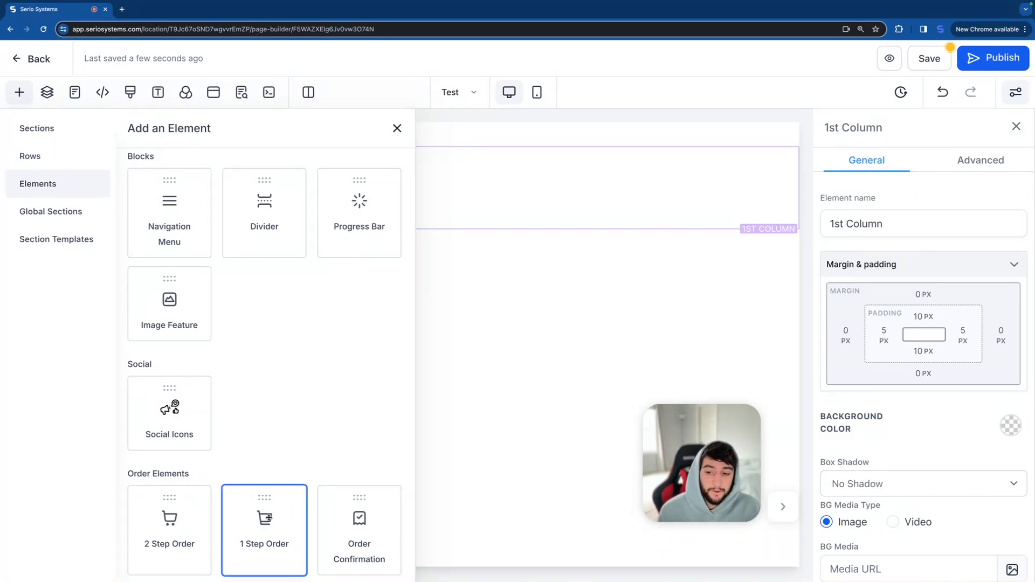
{"action": "left_click", "coordinate": [268, 516]}
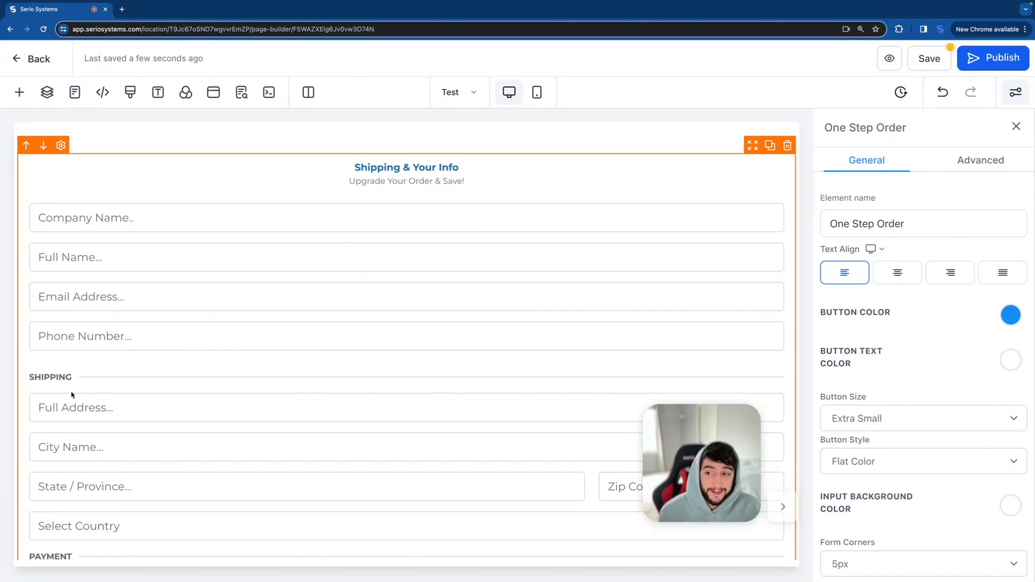
- Change the order form's headline to "Personal Info" in its advanced settings
{"action": "left_click", "coordinate": [979, 161]}
{"action": "left_click_drag", "start_coordinate": [936, 259], "coordinate": [823, 259]}
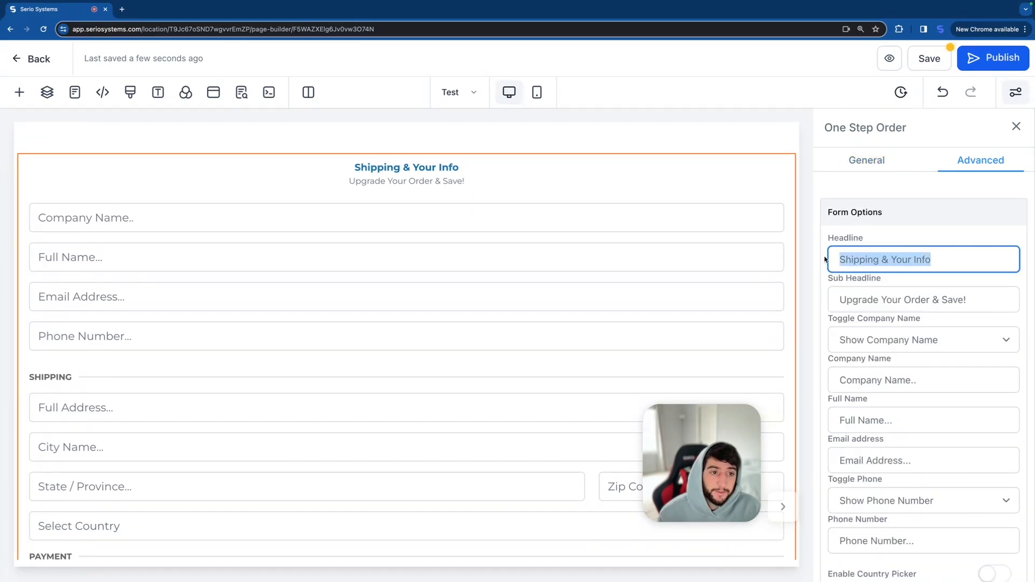
{"action": "key", "text": "BackSpace"}
{"action": "type", "text": "Pe"}
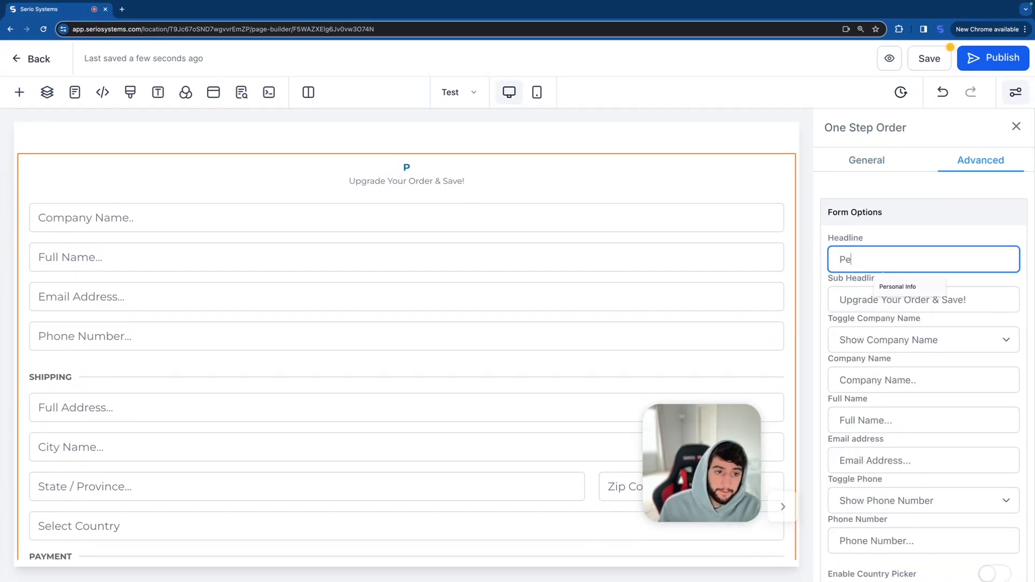
{"action": "type", "text": "rsonal Info"}
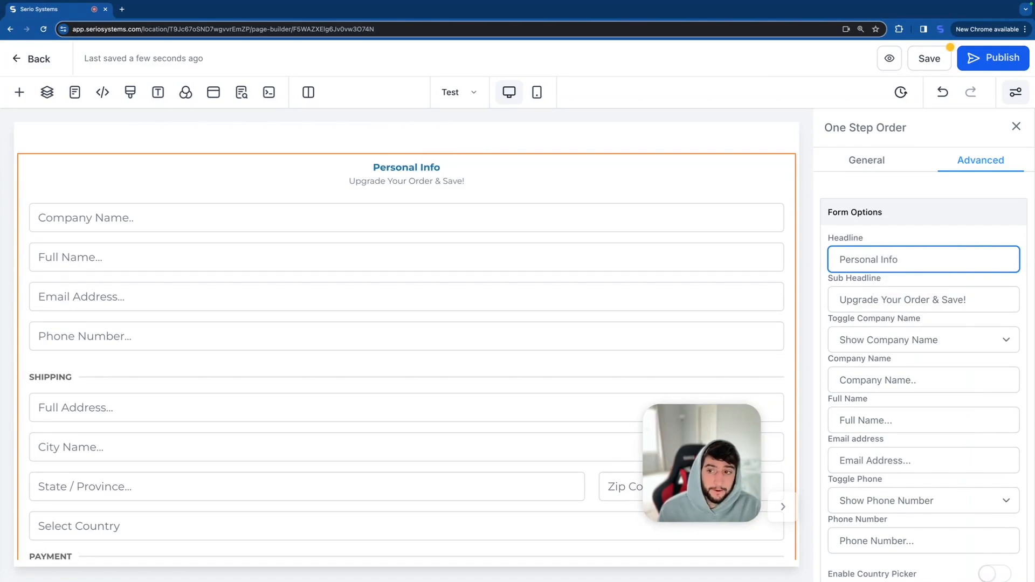
- Replace the order form's sub-headline with "Get Your Website Today!"
{"action": "left_click_drag", "start_coordinate": [980, 300], "coordinate": [784, 300]}
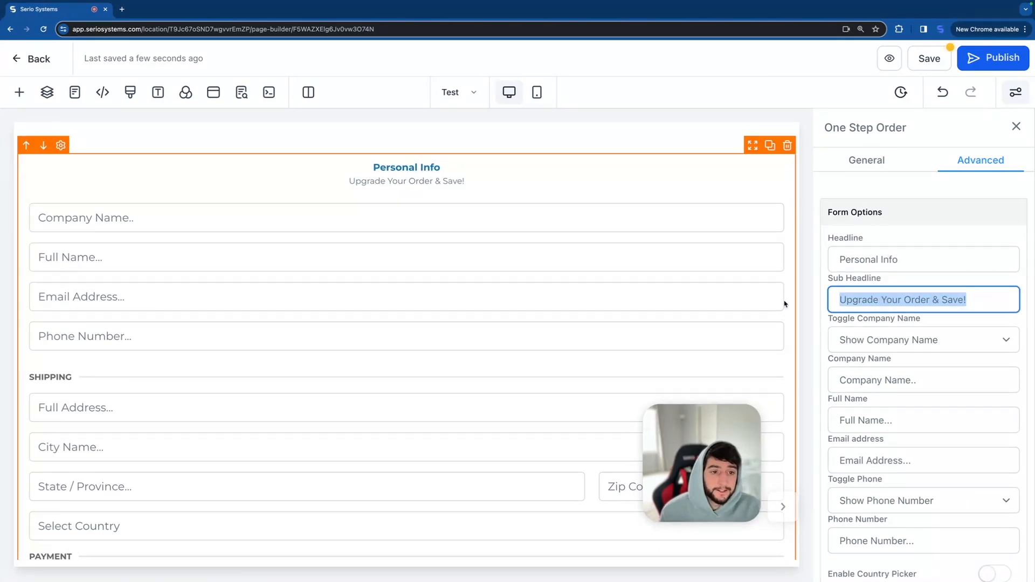
{"action": "type", "text": "Get Your "}
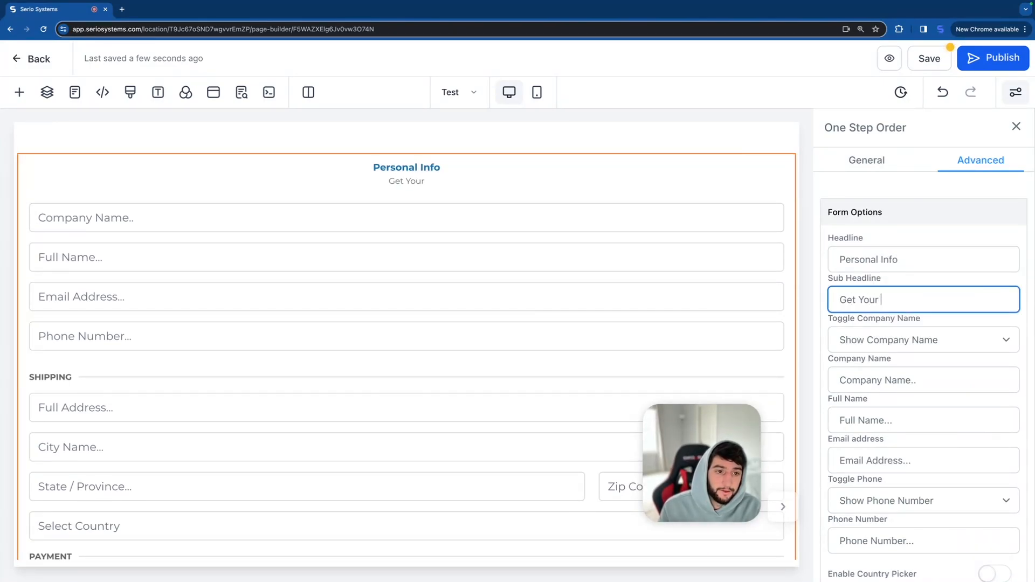
{"action": "type", "text": "Website To"}
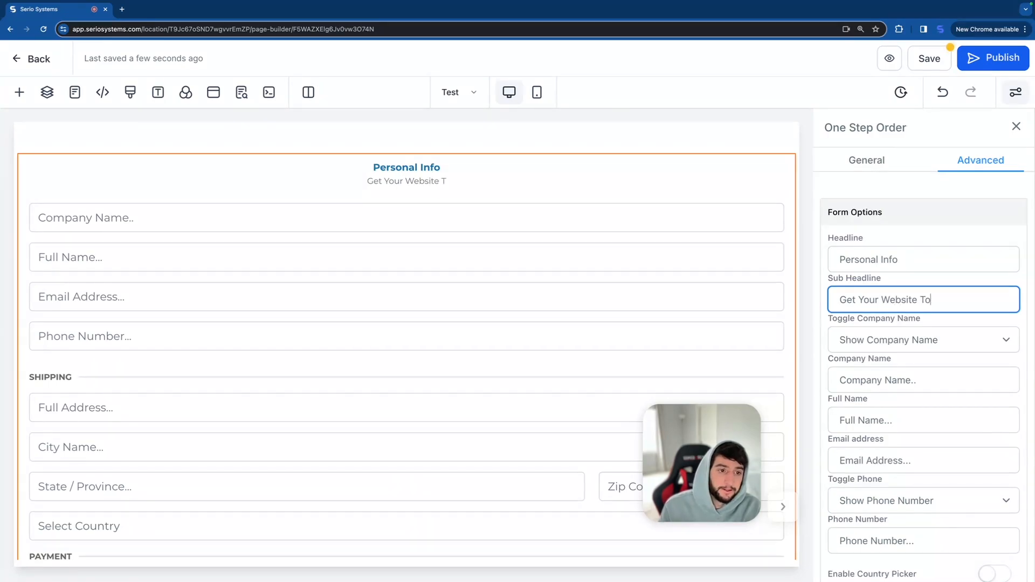
{"action": "type", "text": "day!"}
- Set the order form's shipping option to Hide Shipping and go to its main product options
{"action": "scroll", "coordinate": [878, 339], "scroll_direction": "down", "scroll_amount": 1}
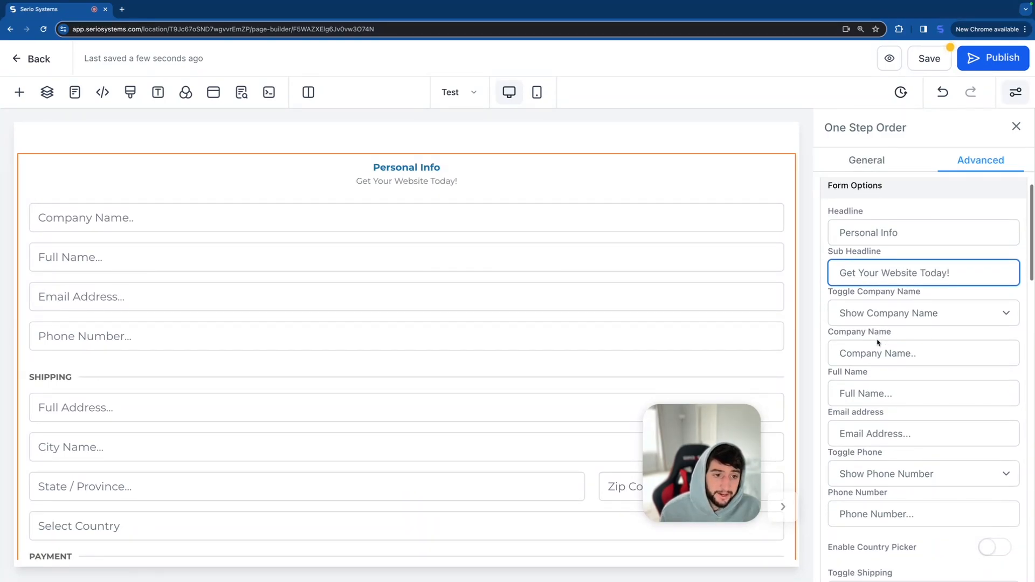
{"action": "scroll", "coordinate": [878, 347], "scroll_direction": "down", "scroll_amount": 1}
{"action": "scroll", "coordinate": [855, 408], "scroll_direction": "down", "scroll_amount": 1}
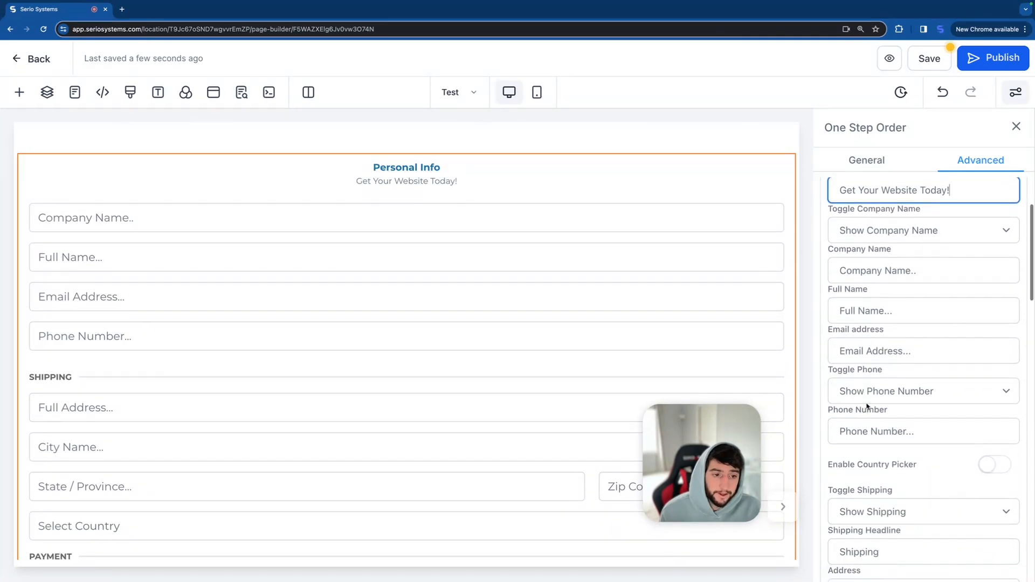
{"action": "scroll", "coordinate": [876, 396], "scroll_direction": "down", "scroll_amount": 1}
{"action": "scroll", "coordinate": [874, 398], "scroll_direction": "down", "scroll_amount": 3}
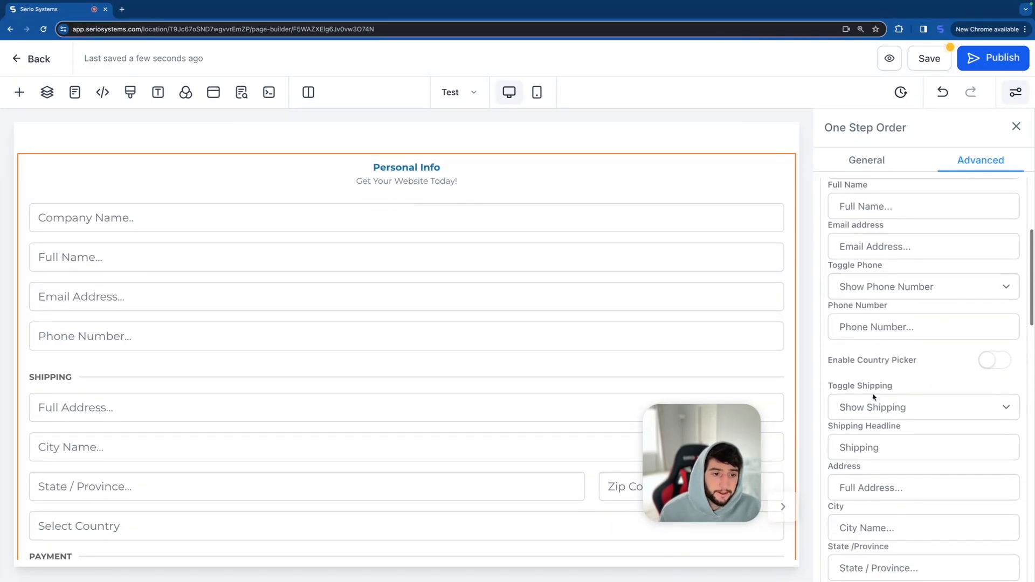
{"action": "left_click", "coordinate": [863, 368]}
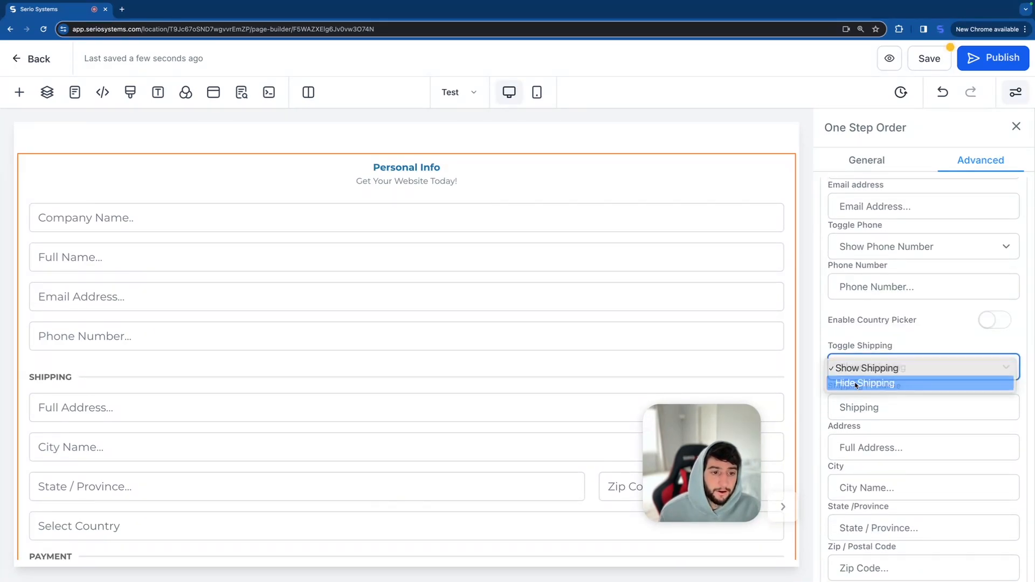
{"action": "left_click", "coordinate": [863, 381]}
{"action": "scroll", "coordinate": [871, 432], "scroll_direction": "down", "scroll_amount": 7}
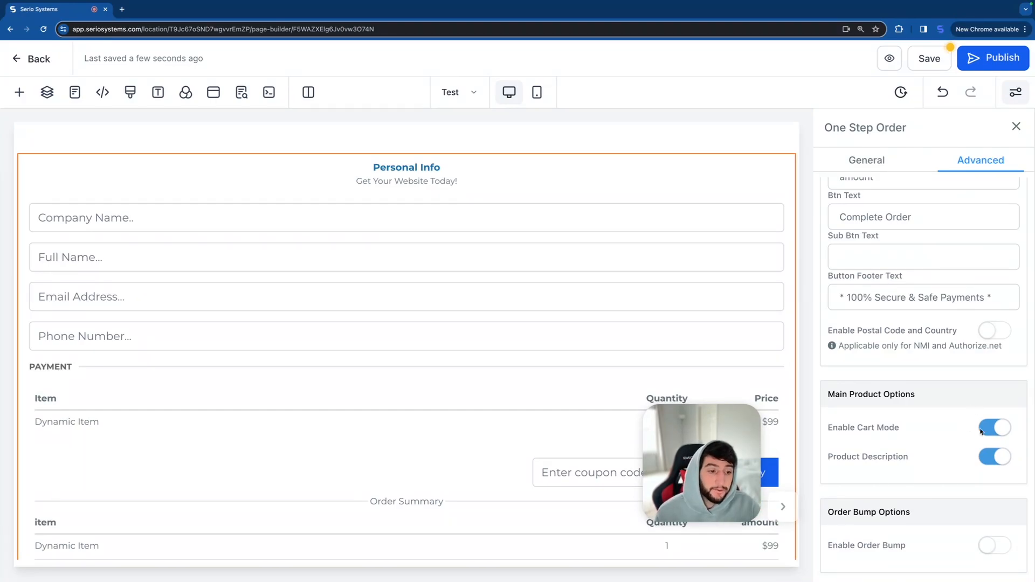
- Review the order form's remaining advanced options and enable Terms and Conditions
{"action": "scroll", "coordinate": [959, 437], "scroll_direction": "down", "scroll_amount": 1}
{"action": "scroll", "coordinate": [959, 437], "scroll_direction": "down", "scroll_amount": 1}
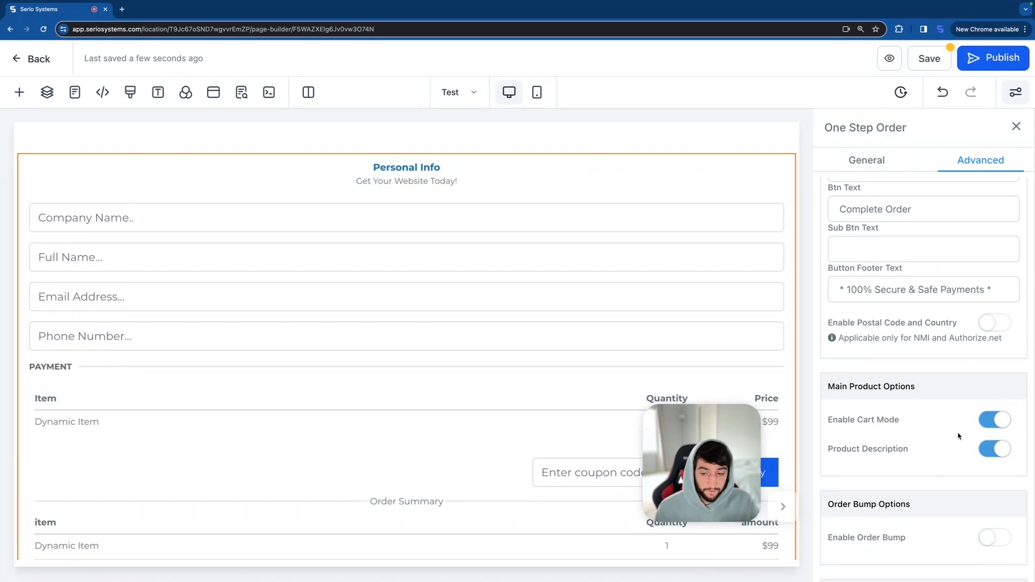
{"action": "scroll", "coordinate": [959, 437], "scroll_direction": "down", "scroll_amount": 5}
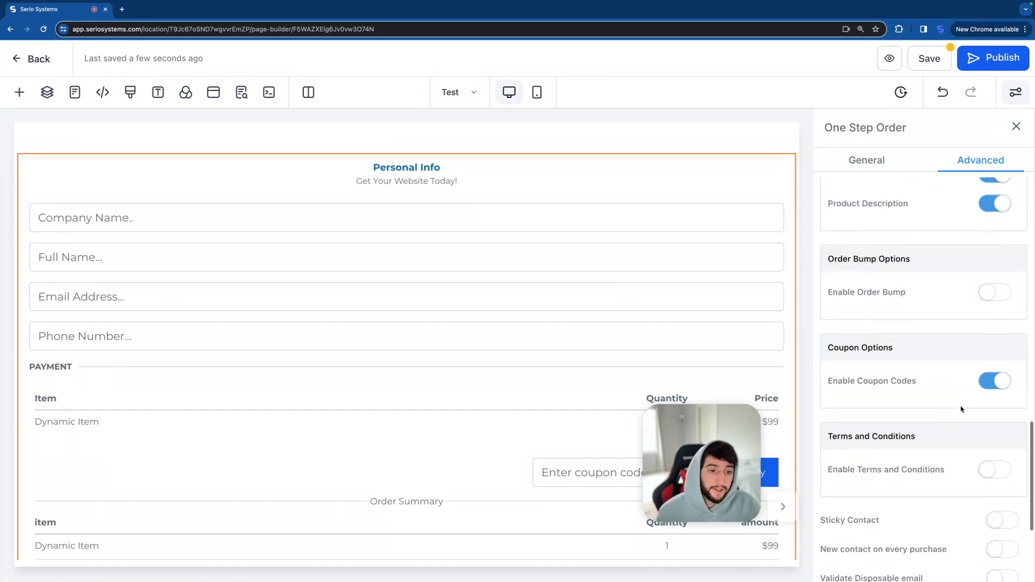
{"action": "scroll", "coordinate": [903, 383], "scroll_direction": "down", "scroll_amount": 1}
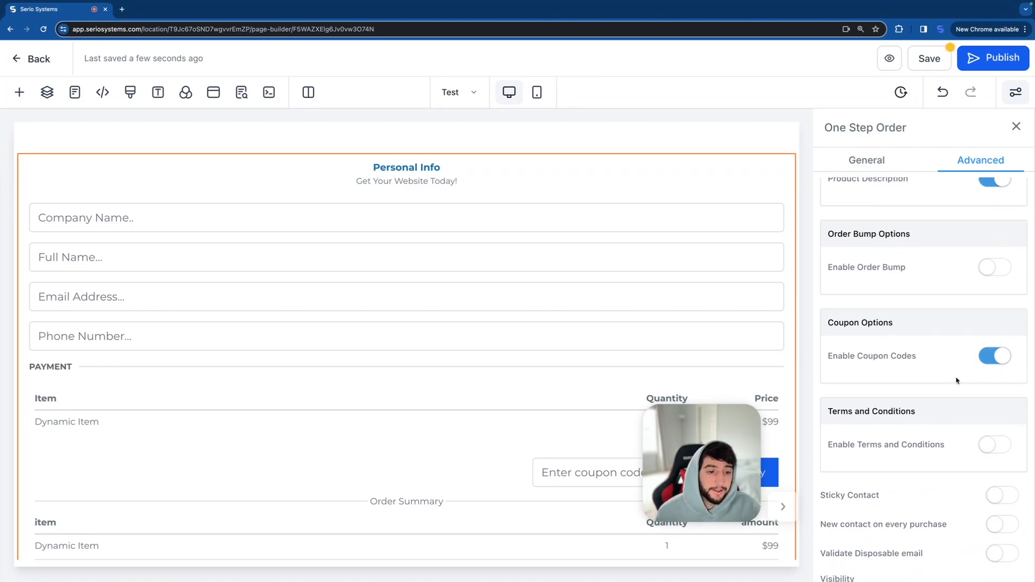
{"action": "scroll", "coordinate": [957, 380], "scroll_direction": "down", "scroll_amount": 2}
{"action": "left_click", "coordinate": [992, 407]}
{"action": "scroll", "coordinate": [908, 434], "scroll_direction": "down", "scroll_amount": 1}
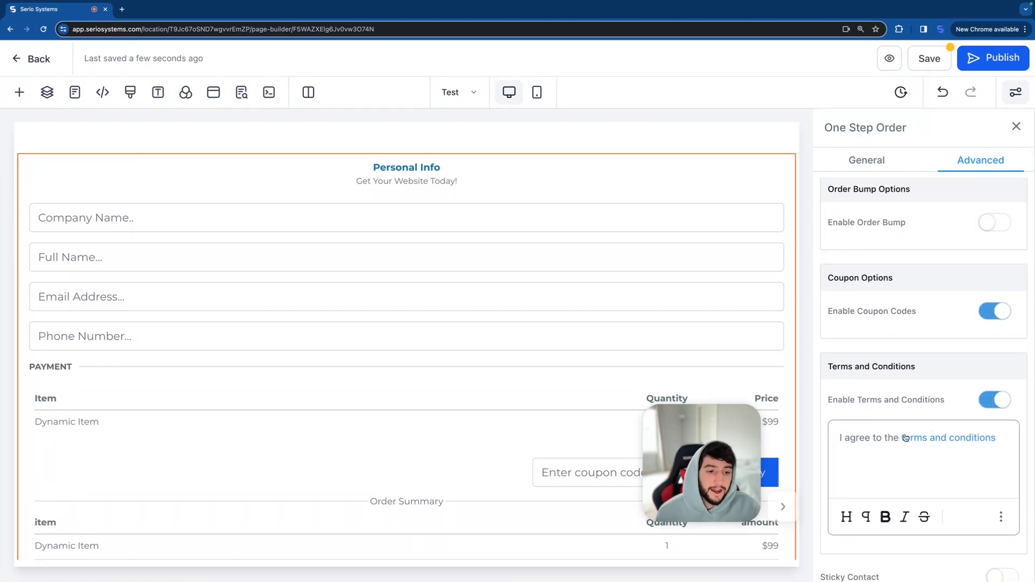
- Enable Sticky Contact for the order form and save the page
{"action": "scroll", "coordinate": [920, 453], "scroll_direction": "down", "scroll_amount": 3}
{"action": "left_click", "coordinate": [999, 427]}
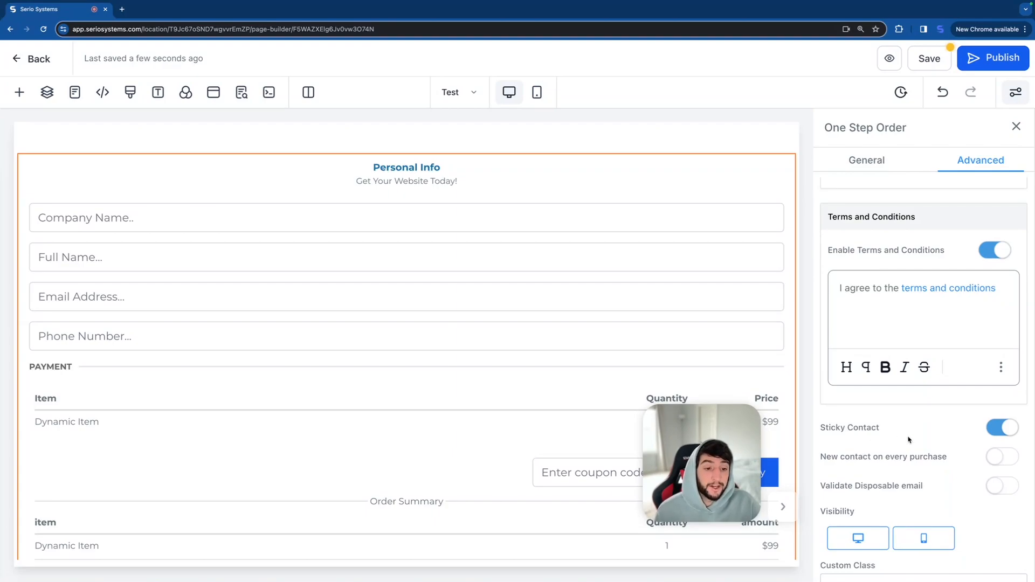
{"action": "scroll", "coordinate": [910, 440], "scroll_direction": "down", "scroll_amount": 1}
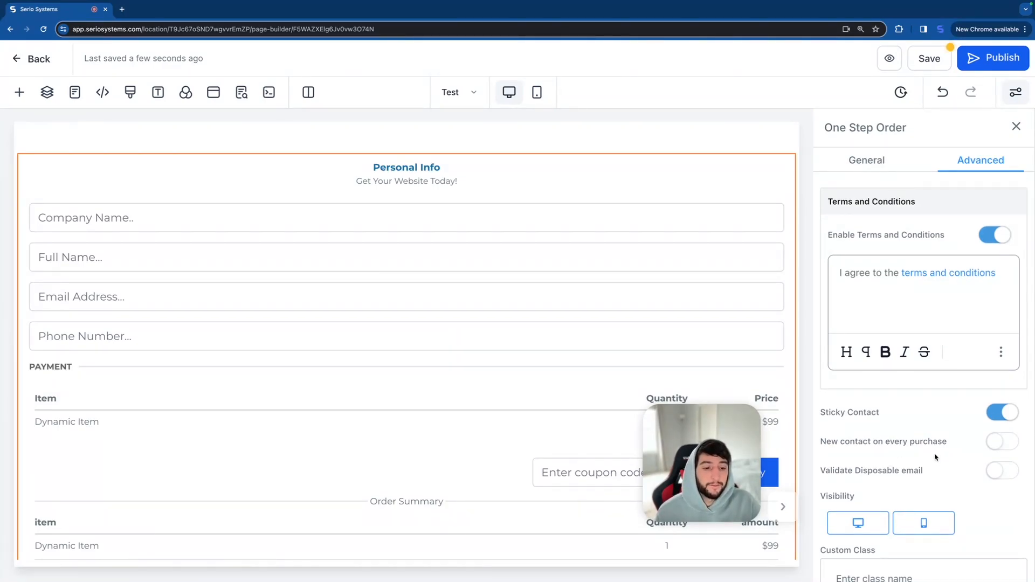
{"action": "scroll", "coordinate": [921, 472], "scroll_direction": "down", "scroll_amount": 3}
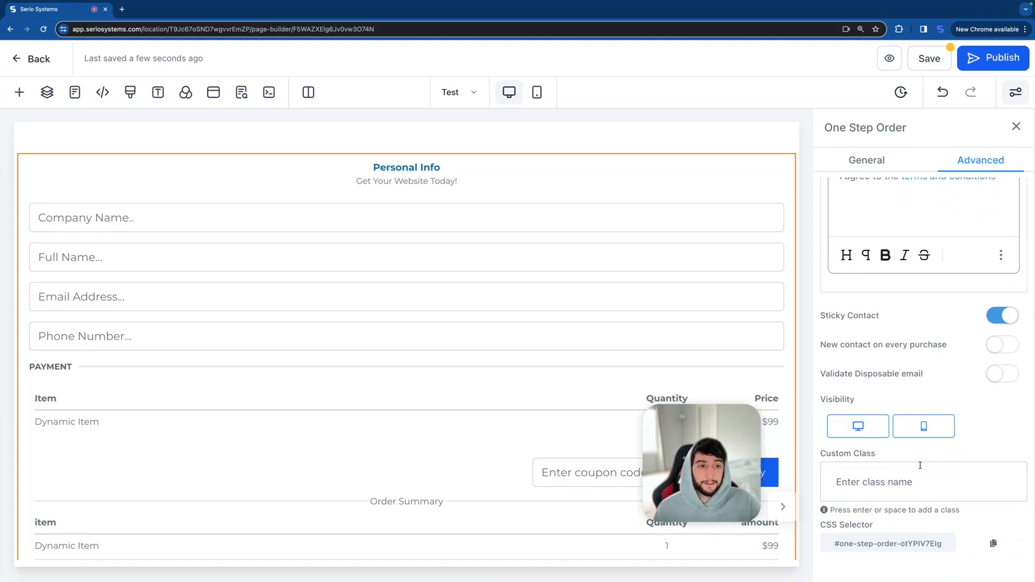
{"action": "left_click", "coordinate": [928, 60]}
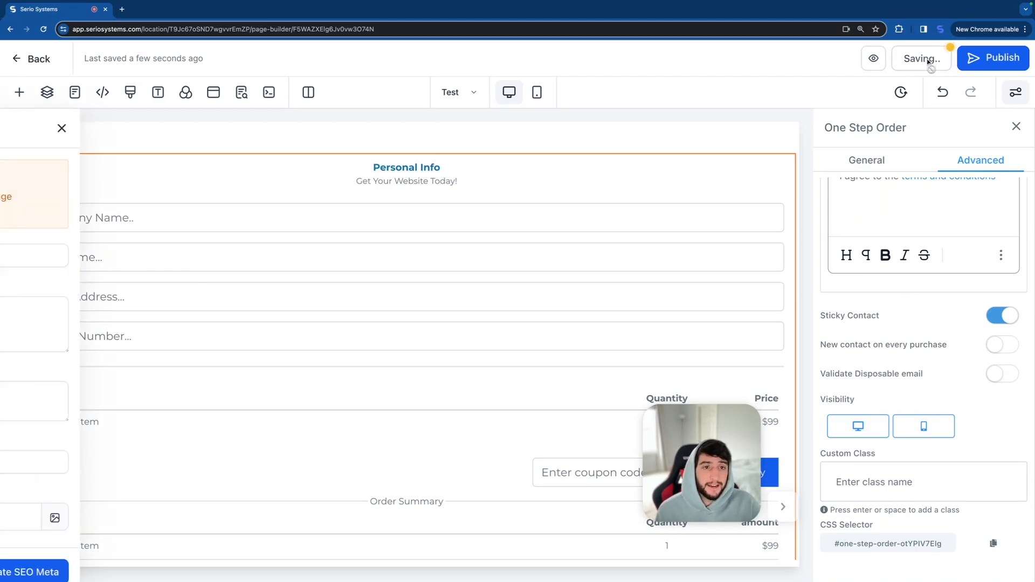
- Return to the Product Test funnel and start adding the Website Creation Fee product to the Test step
{"action": "left_click", "coordinate": [36, 62]}
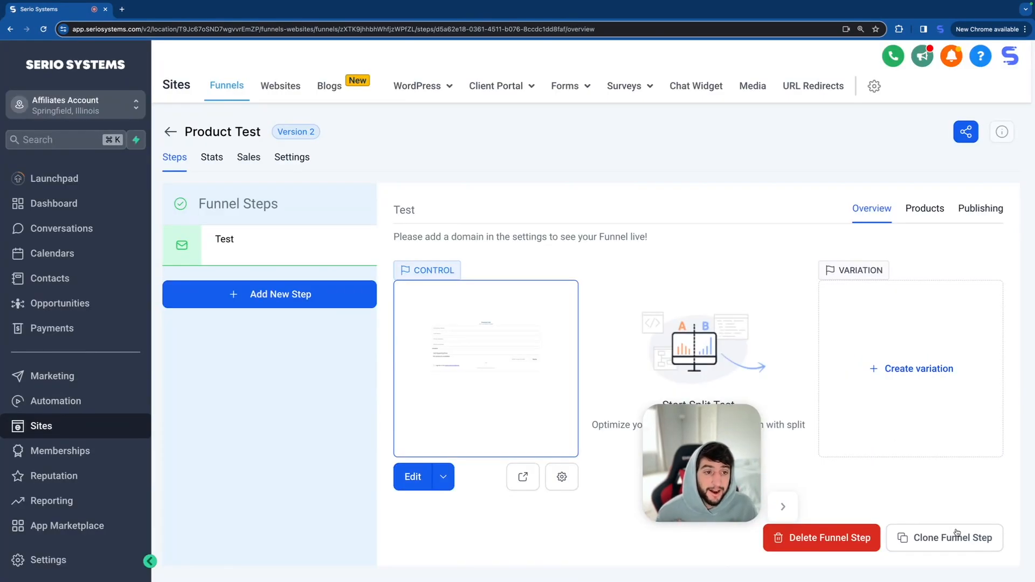
{"action": "left_click", "coordinate": [924, 212]}
{"action": "left_click", "coordinate": [958, 278]}
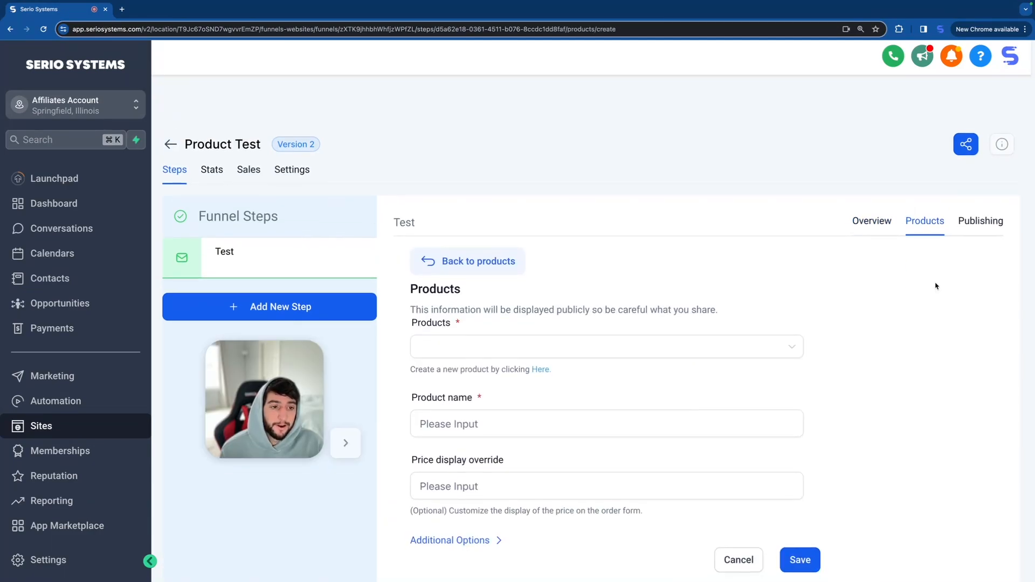
{"action": "scroll", "coordinate": [936, 286], "scroll_direction": "down", "scroll_amount": 1}
{"action": "left_click", "coordinate": [485, 317]}
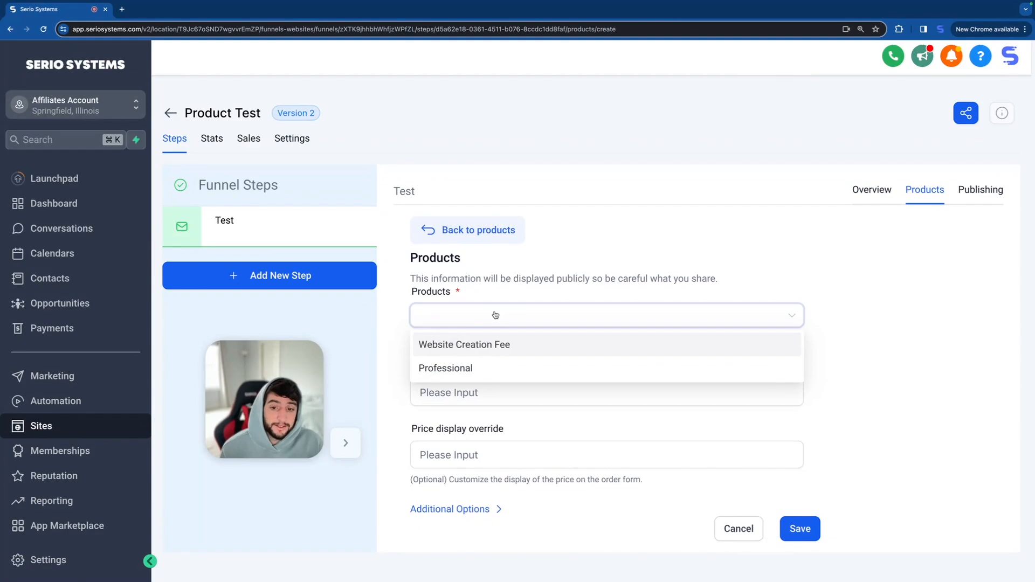
{"action": "left_click", "coordinate": [481, 346]}
- Choose the price Website Creation Fee @ 500 for the funnel product and save it
{"action": "left_click", "coordinate": [469, 390]}
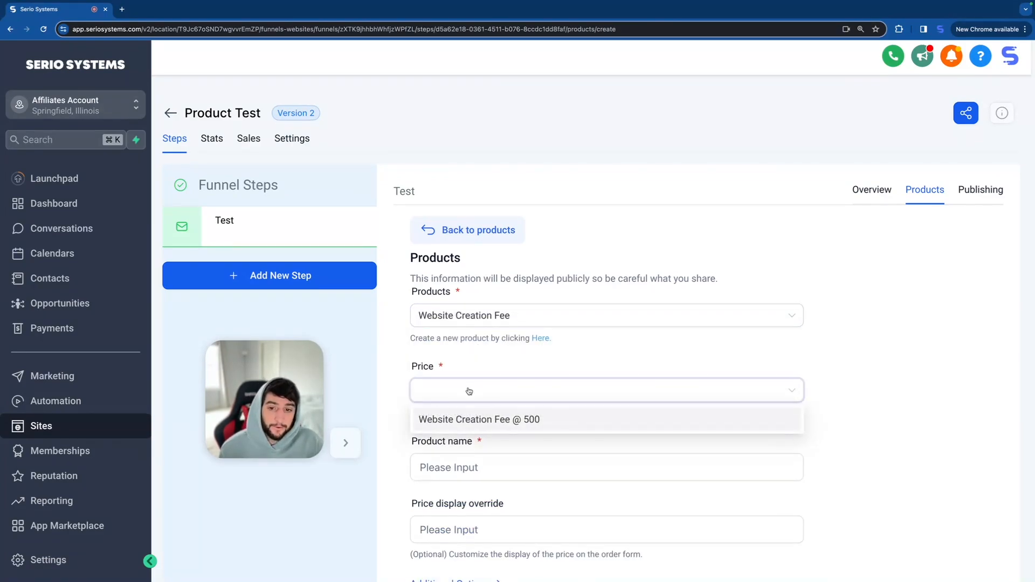
{"action": "left_click", "coordinate": [468, 421]}
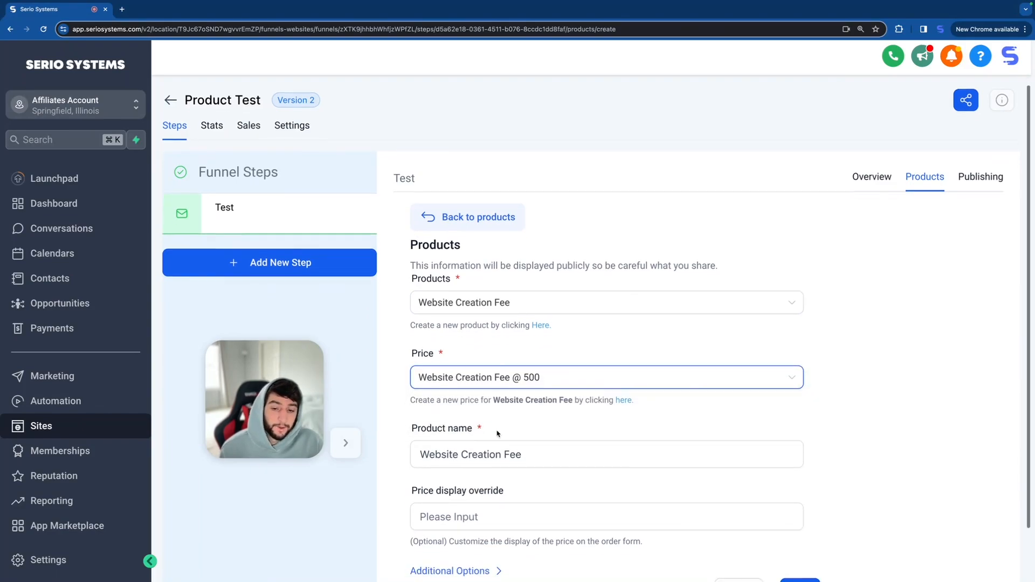
{"action": "scroll", "coordinate": [486, 421], "scroll_direction": "down", "scroll_amount": 2}
{"action": "left_click", "coordinate": [502, 397]}
{"action": "left_click", "coordinate": [479, 457]}
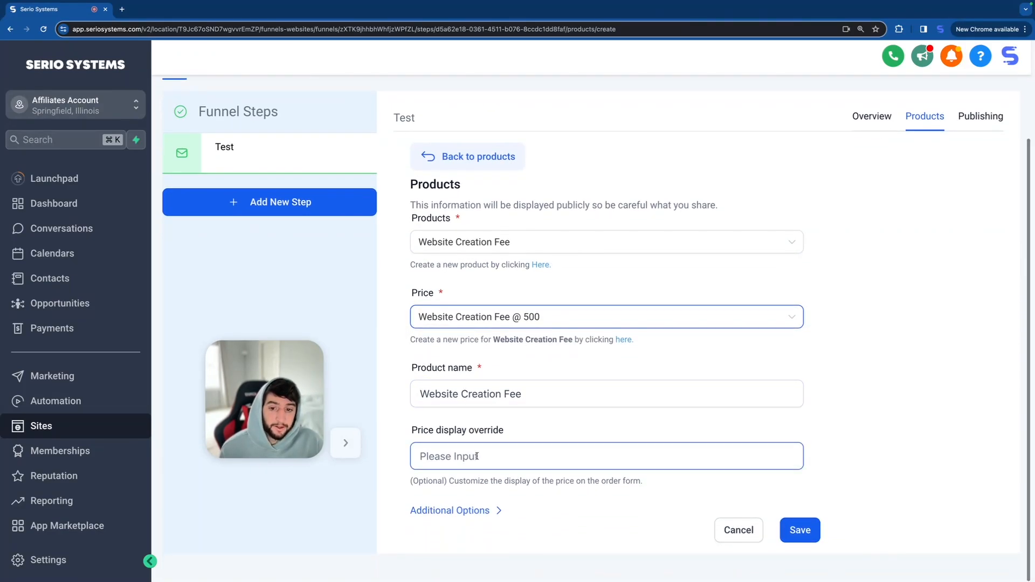
{"action": "left_click", "coordinate": [800, 531]}
- Open the Test step's page preview and examine the order form's fields, product and order summary
{"action": "left_click", "coordinate": [863, 215]}
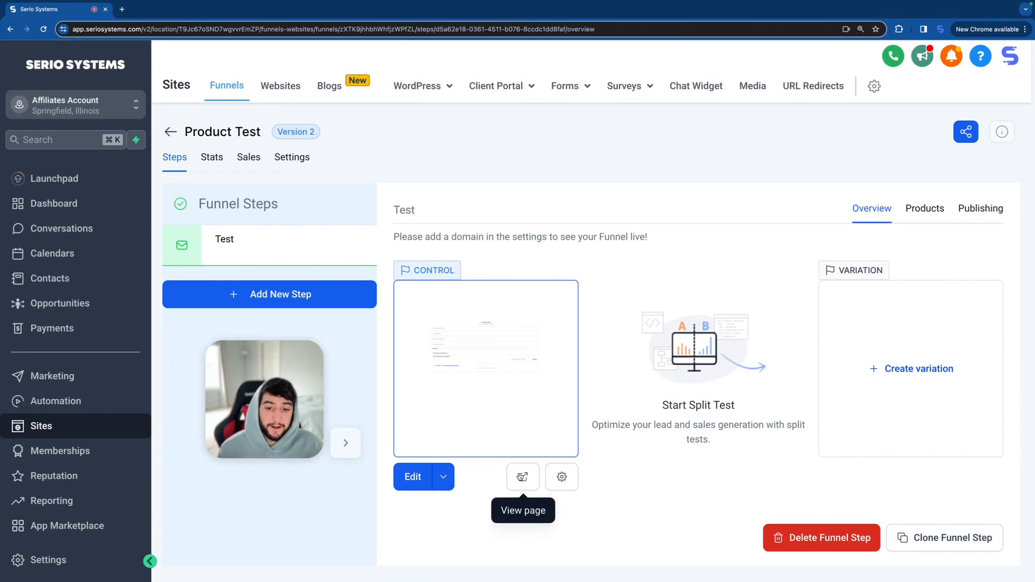
{"action": "left_click", "coordinate": [523, 477]}
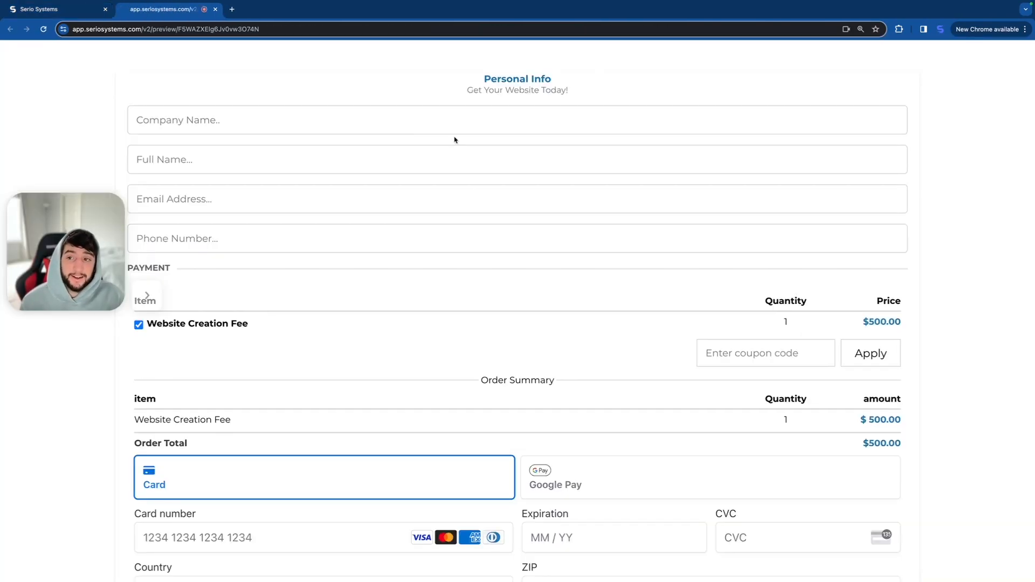
{"action": "scroll", "coordinate": [372, 280], "scroll_direction": "down", "scroll_amount": 1}
{"action": "scroll", "coordinate": [372, 280], "scroll_direction": "up", "scroll_amount": 1}
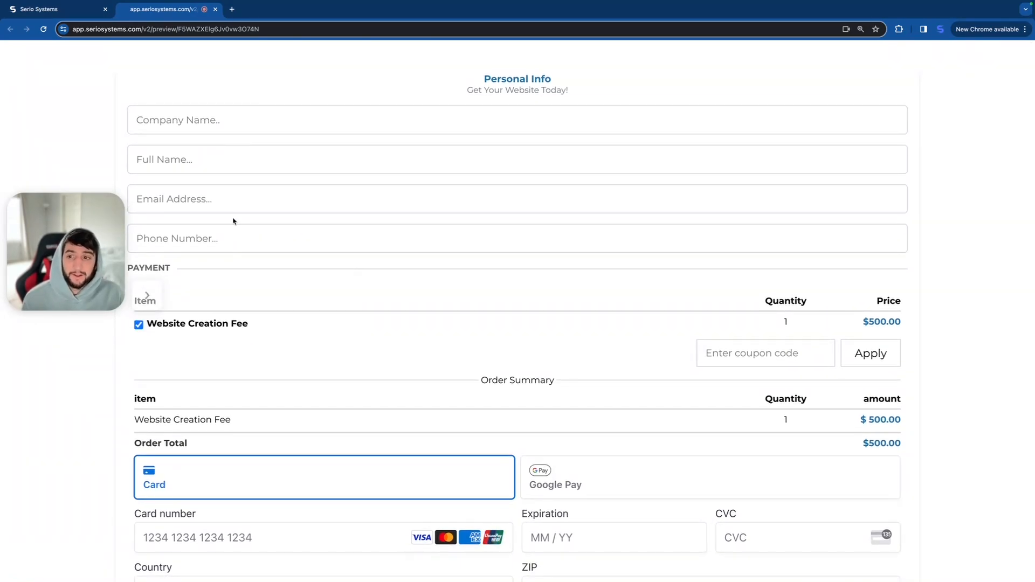
{"action": "scroll", "coordinate": [253, 276], "scroll_direction": "down", "scroll_amount": 1}
{"action": "scroll", "coordinate": [253, 276], "scroll_direction": "down", "scroll_amount": 1}
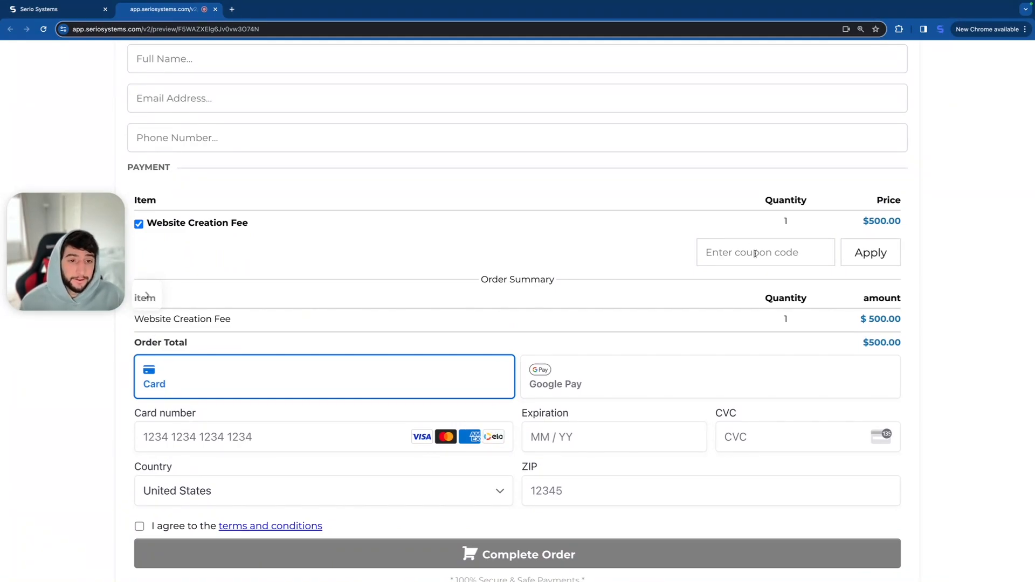
- Try Google Pay on the previewed order form, switch back to Card, and agree to the terms and conditions
{"action": "left_click", "coordinate": [586, 379]}
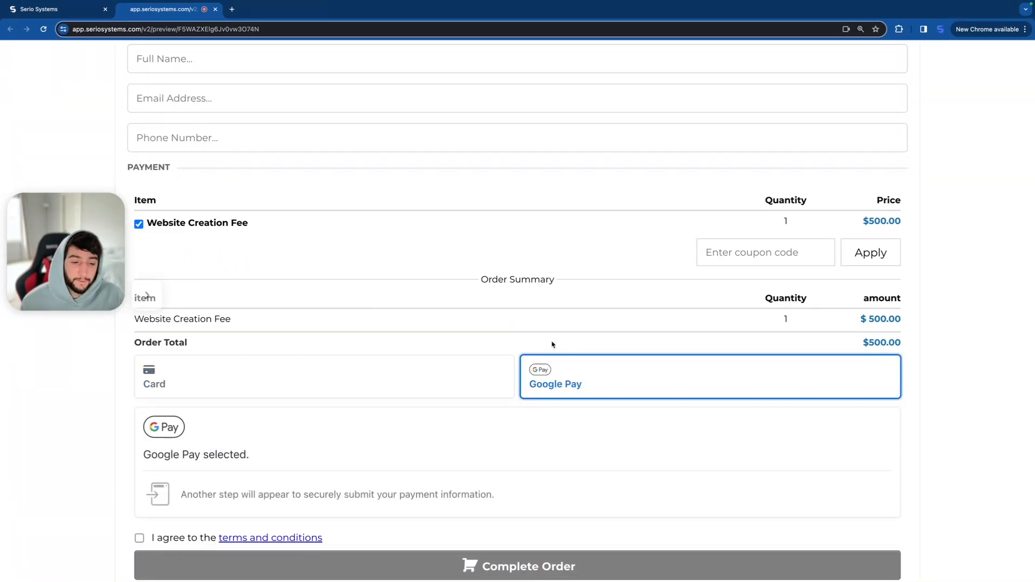
{"action": "left_click", "coordinate": [445, 380]}
{"action": "scroll", "coordinate": [302, 427], "scroll_direction": "down", "scroll_amount": 1}
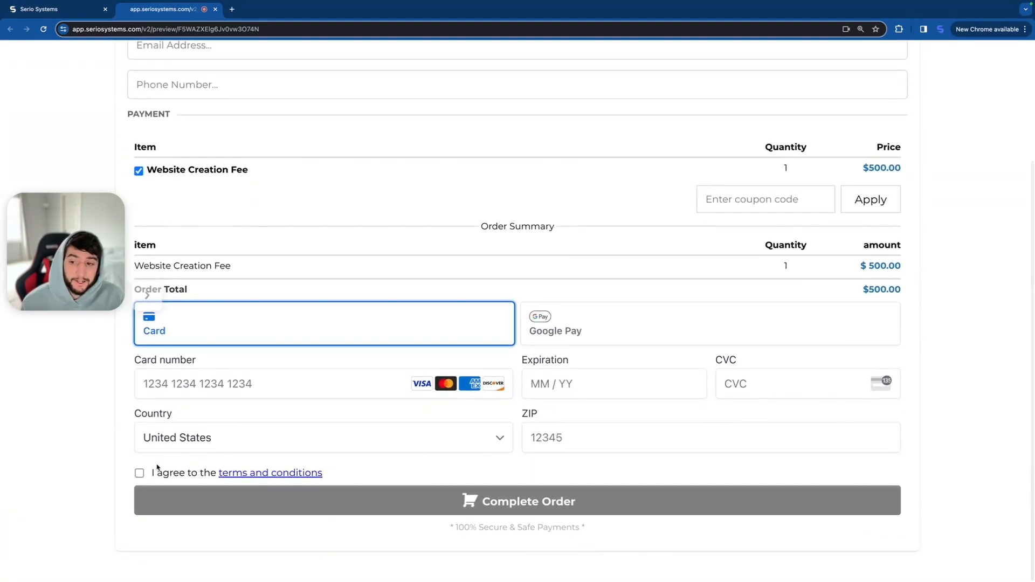
{"action": "left_click", "coordinate": [139, 474]}
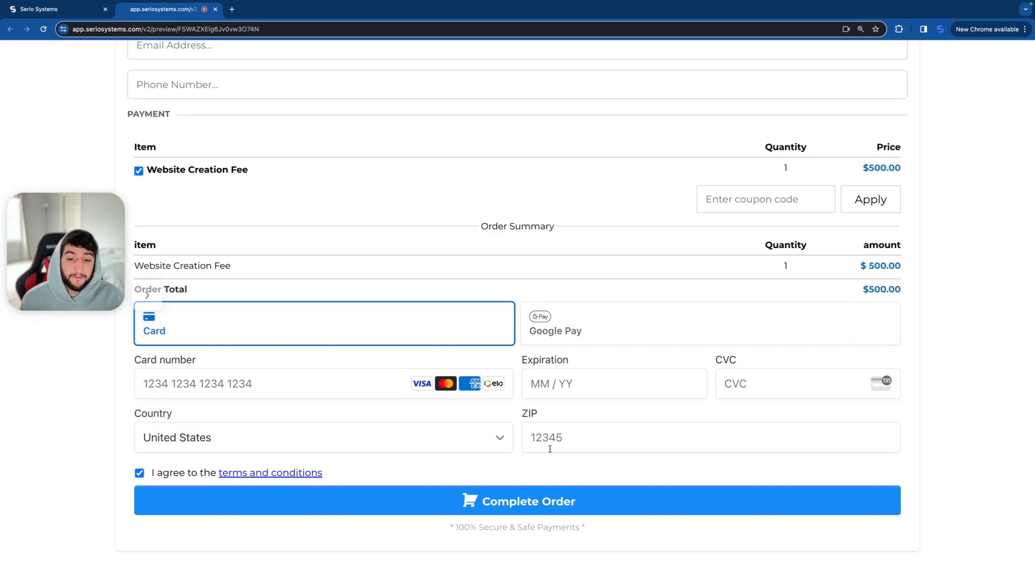
{"action": "scroll", "coordinate": [670, 429], "scroll_direction": "up", "scroll_amount": 1}
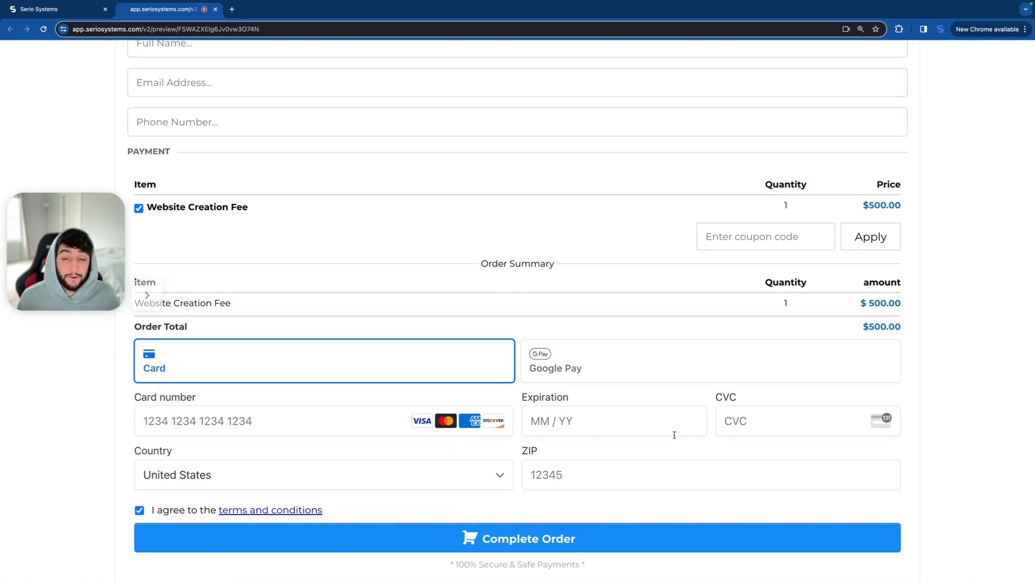
{"action": "scroll", "coordinate": [662, 305], "scroll_direction": "up", "scroll_amount": 3}
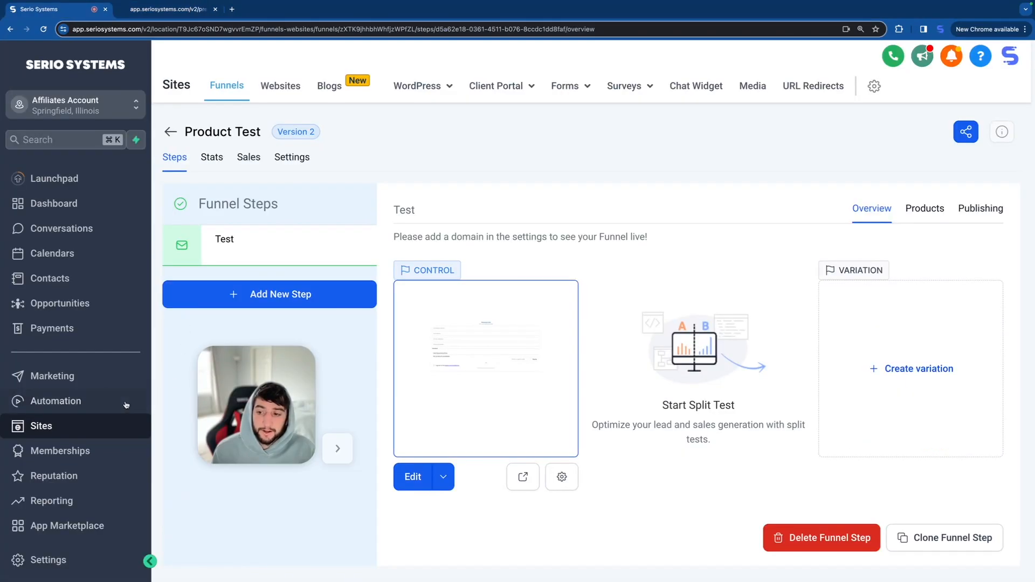
- Create a new automation workflow and name it "Product Test"
{"action": "left_click", "coordinate": [81, 401]}
{"action": "left_click", "coordinate": [945, 137]}
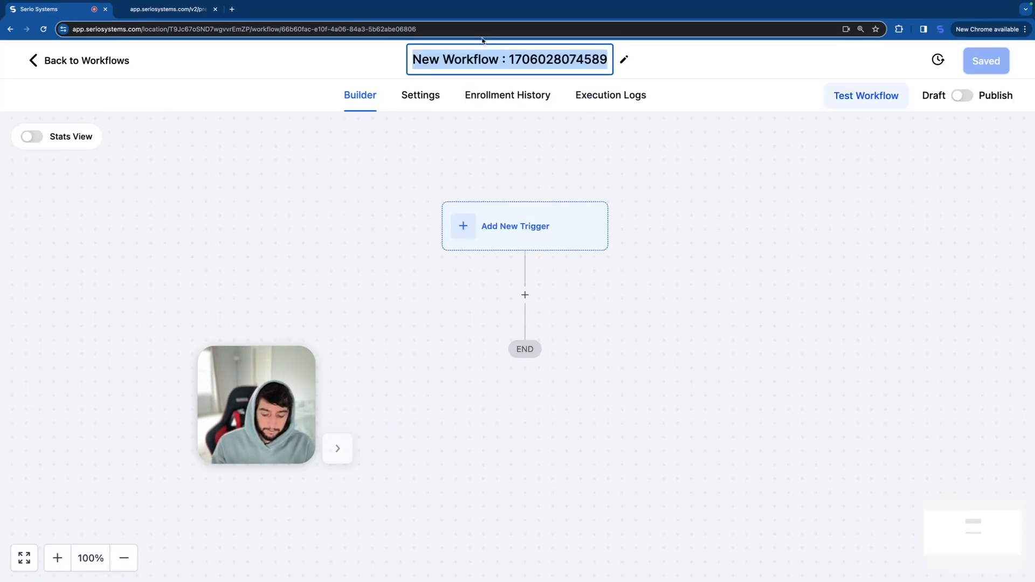
{"action": "type", "text": "Product Test"}
{"action": "left_click", "coordinate": [622, 132]}
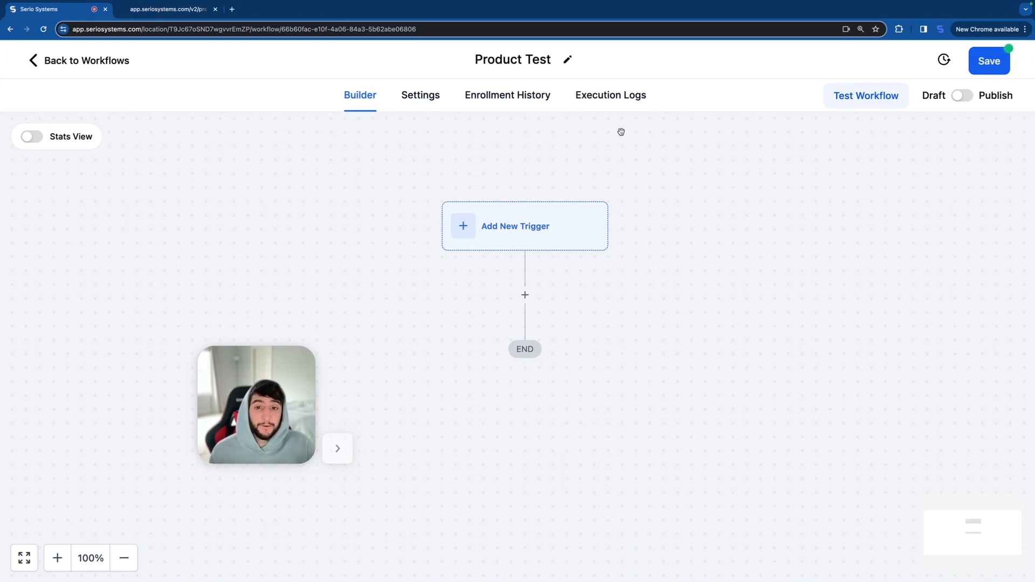
- Add an Invoice trigger to the workflow with the Invoice Status filter set to Sent, and save the trigger
{"action": "left_click", "coordinate": [513, 225]}
{"action": "scroll", "coordinate": [794, 239], "scroll_direction": "down", "scroll_amount": 15}
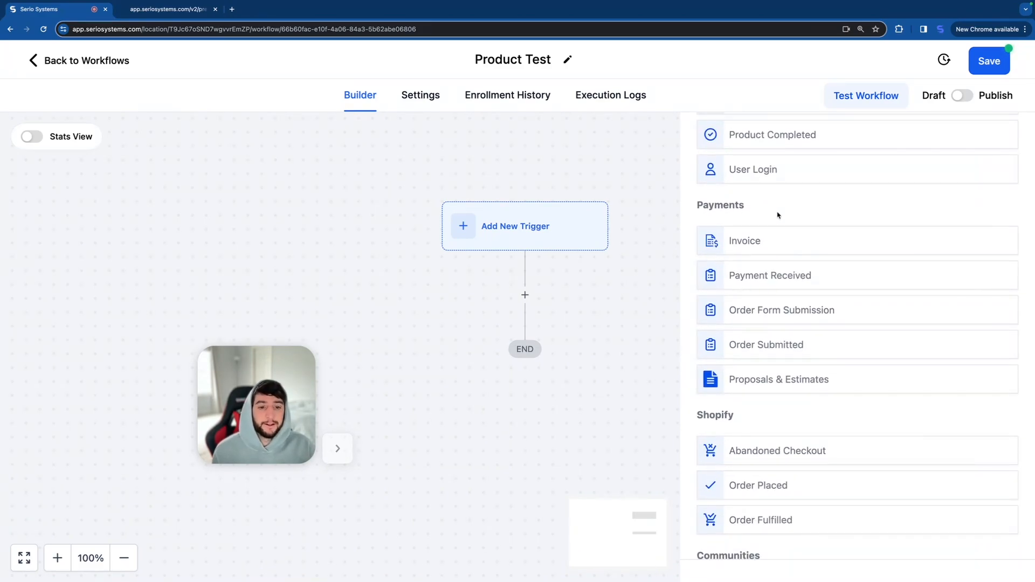
{"action": "scroll", "coordinate": [718, 406], "scroll_direction": "up", "scroll_amount": 12}
{"action": "scroll", "coordinate": [722, 410], "scroll_direction": "down", "scroll_amount": 12}
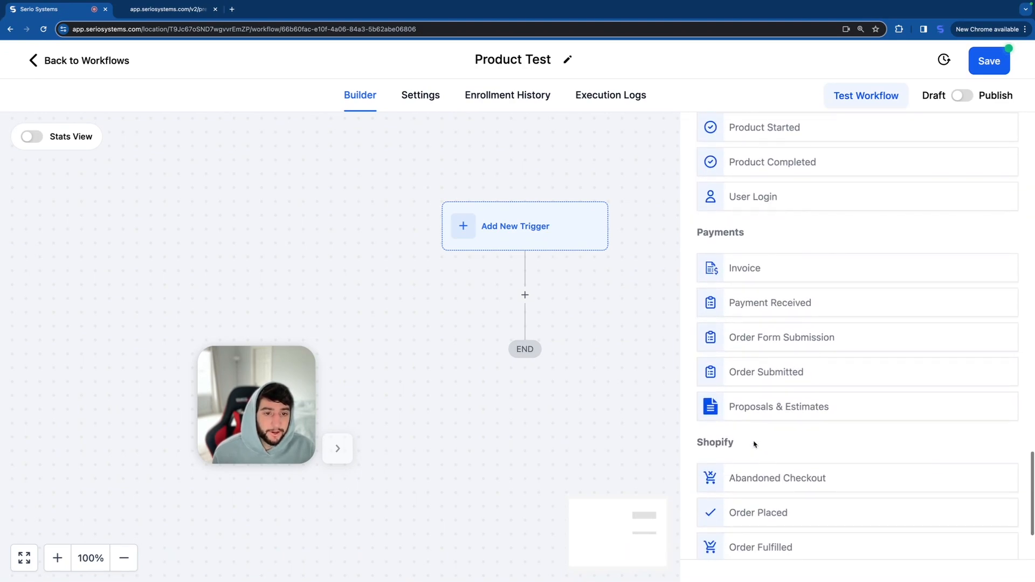
{"action": "left_click", "coordinate": [745, 267]}
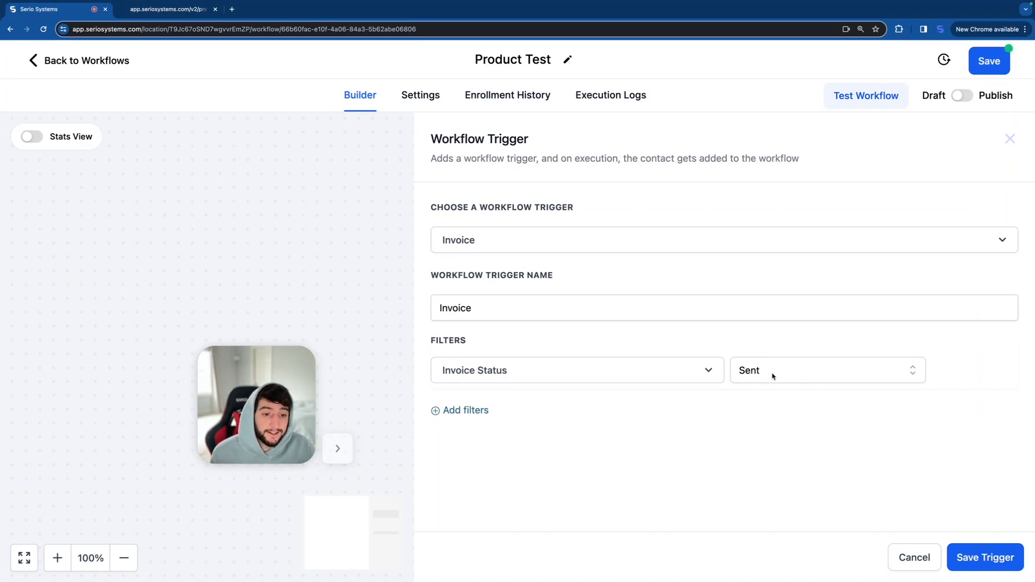
{"action": "left_click", "coordinate": [768, 370]}
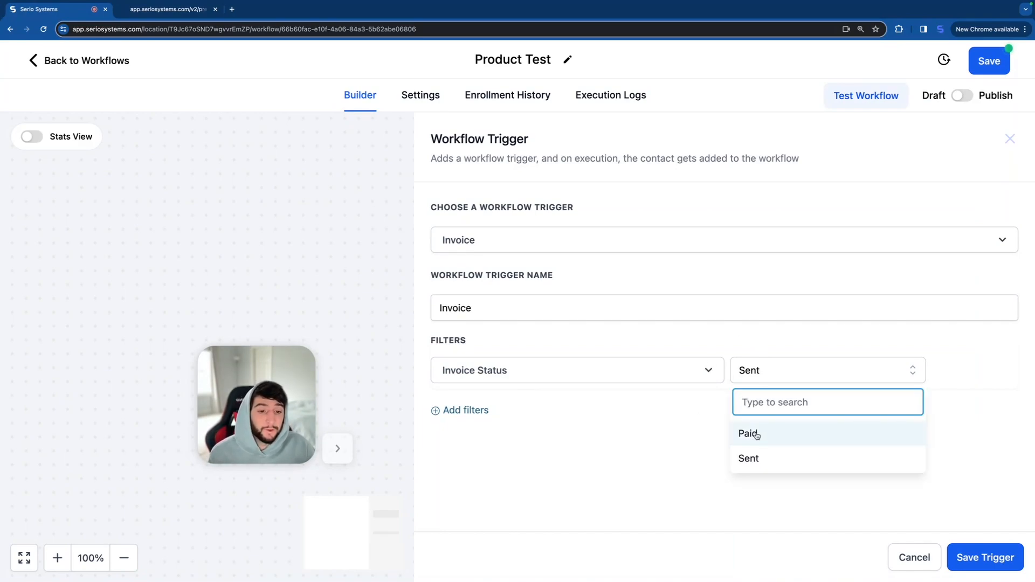
{"action": "left_click", "coordinate": [769, 336]}
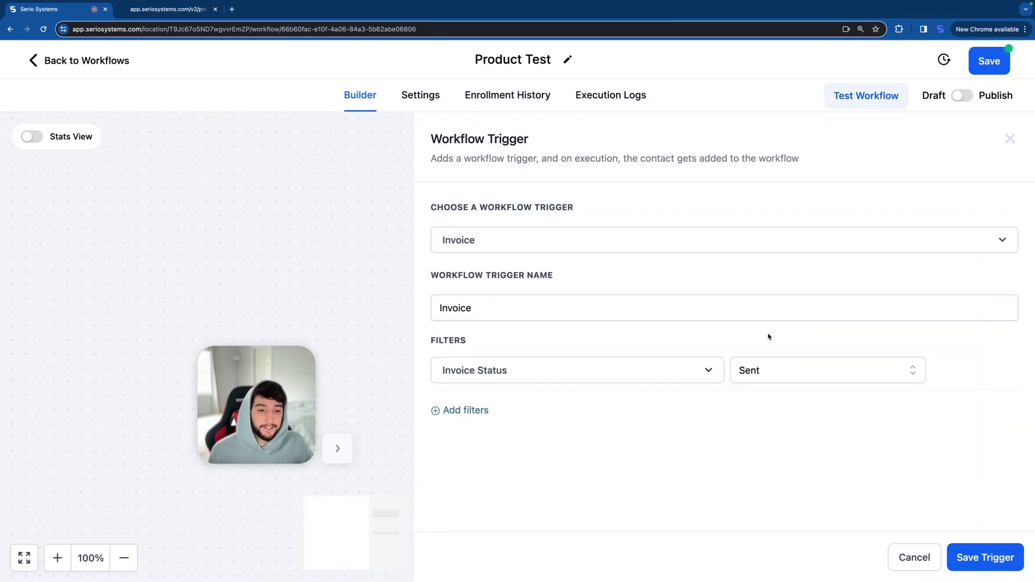
{"action": "left_click", "coordinate": [986, 559]}
- Add an SMS action with the message "We just sent you your invoice!" and save it
{"action": "left_click", "coordinate": [526, 326]}
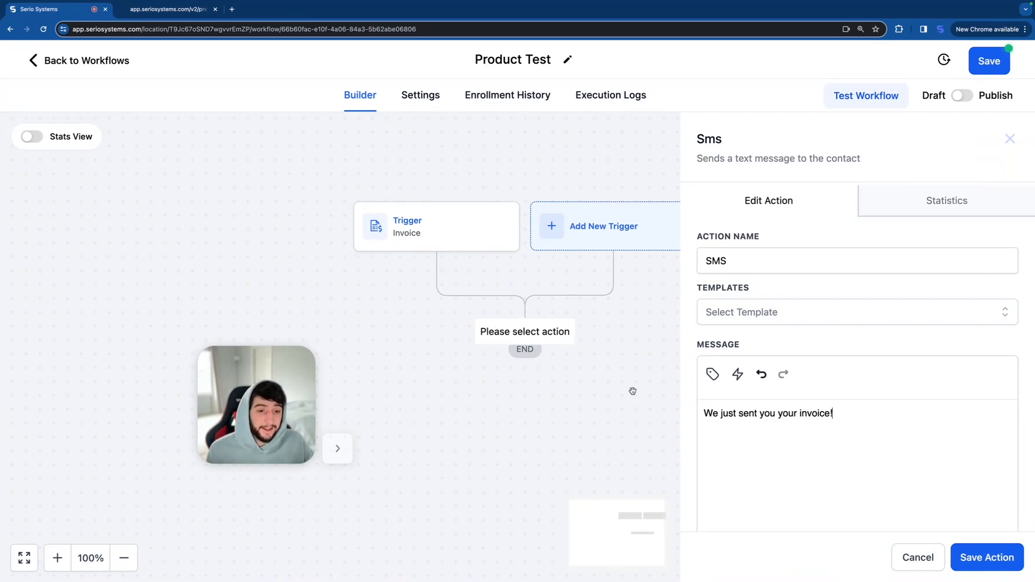
{"action": "left_click", "coordinate": [974, 552]}
- Add a second Invoice trigger with the Invoice Status filter set to Paid, review the additional filter fields, and save the trigger
{"action": "left_click", "coordinate": [598, 230]}
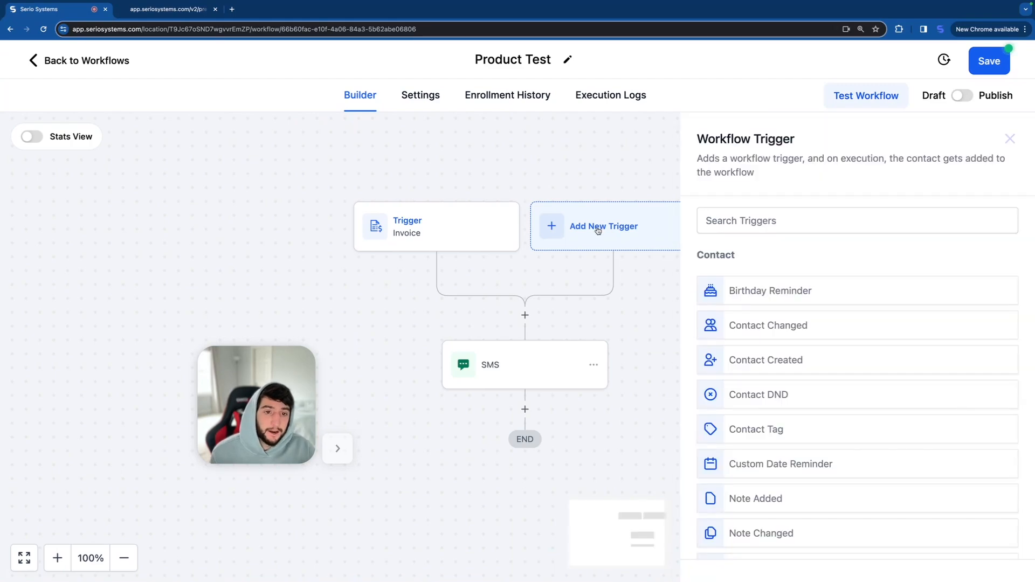
{"action": "left_click", "coordinate": [771, 220]}
{"action": "left_click", "coordinate": [777, 372]}
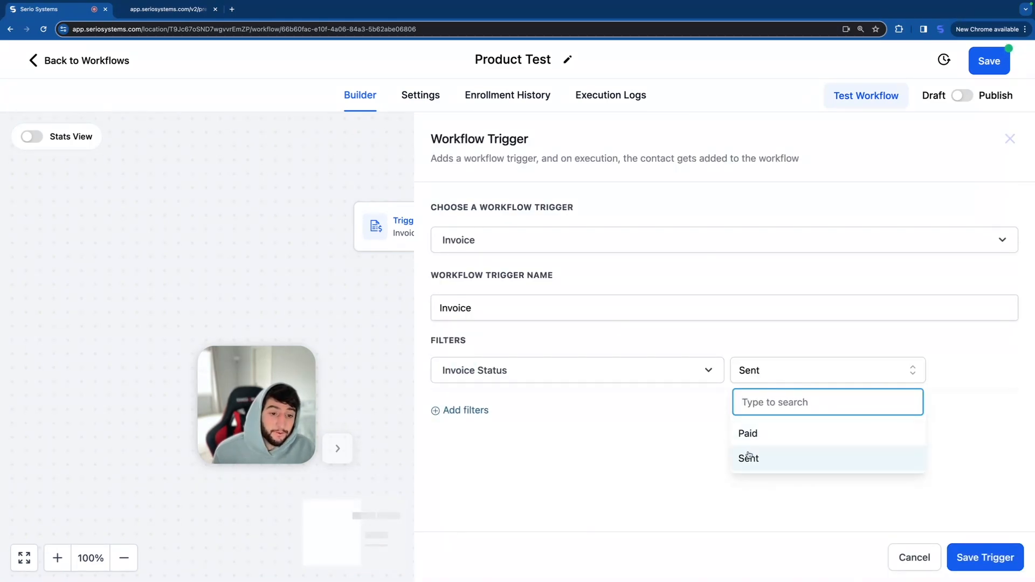
{"action": "left_click", "coordinate": [748, 433]}
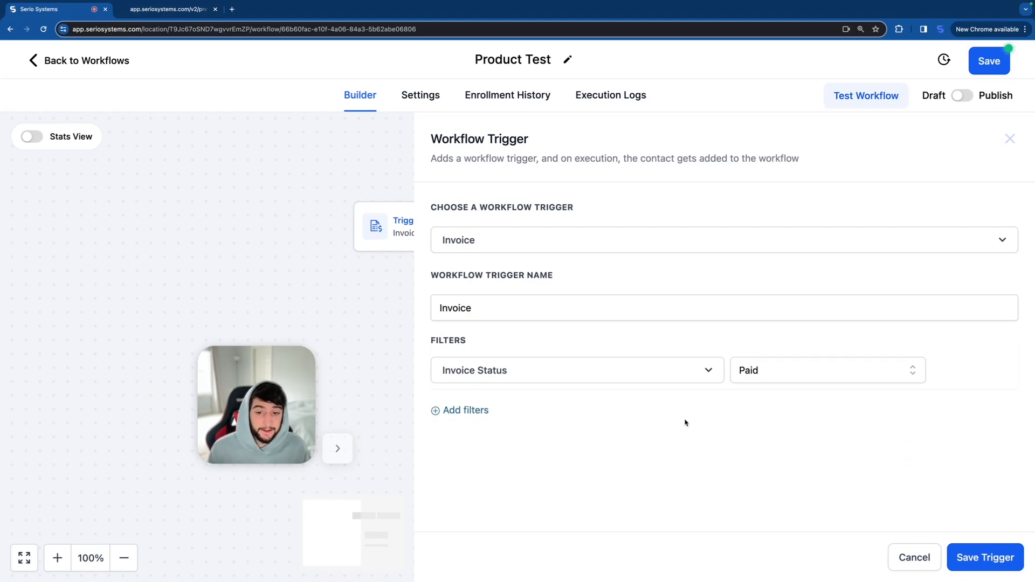
{"action": "left_click", "coordinate": [458, 412]}
{"action": "left_click", "coordinate": [513, 414]}
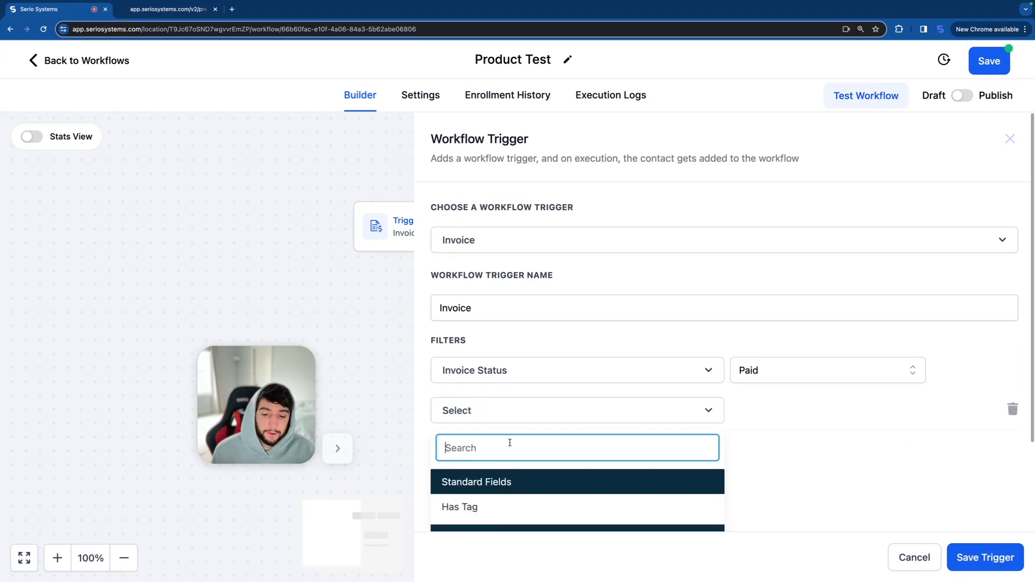
{"action": "scroll", "coordinate": [509, 443], "scroll_direction": "down", "scroll_amount": 10}
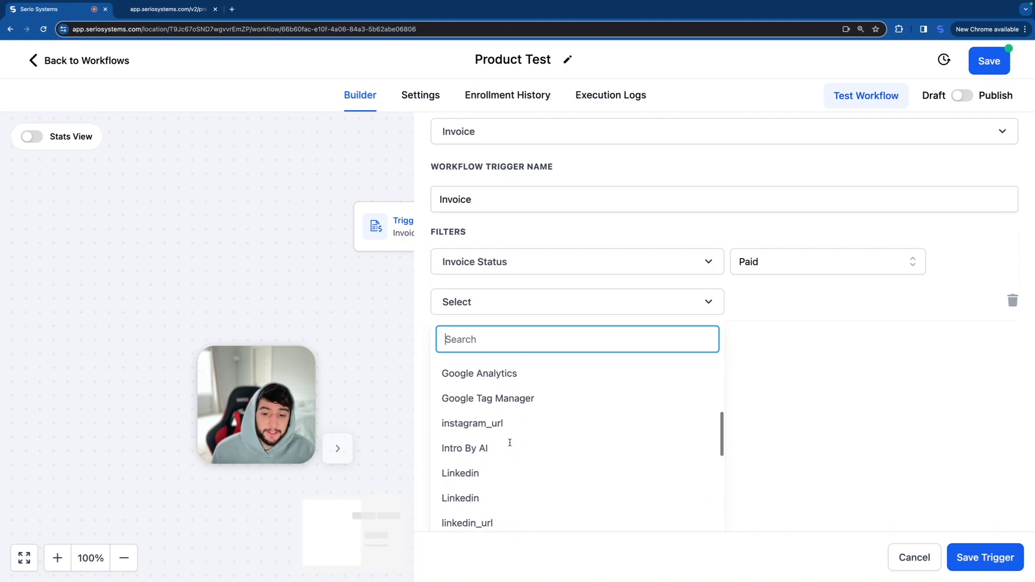
{"action": "scroll", "coordinate": [510, 442], "scroll_direction": "down", "scroll_amount": 1}
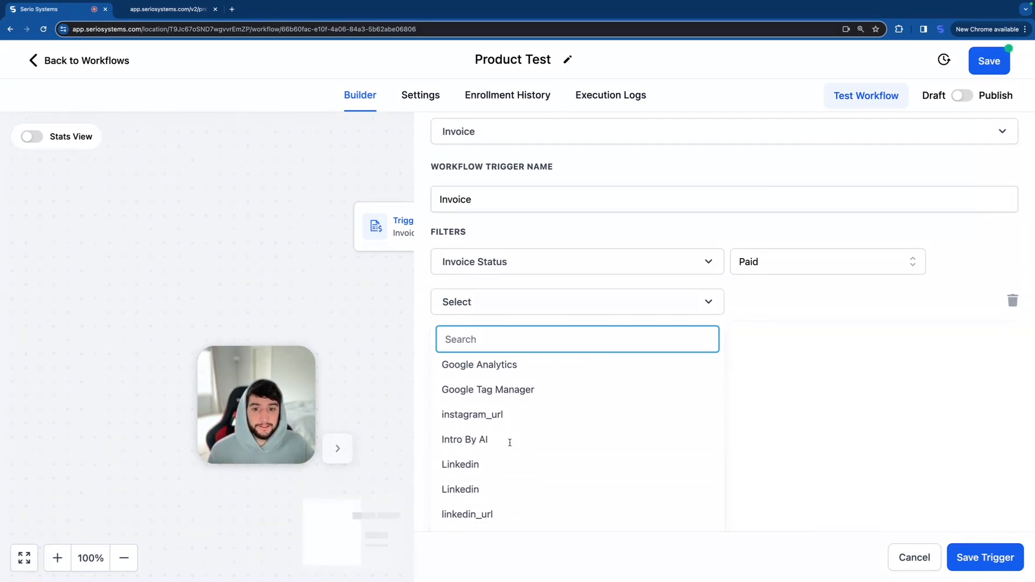
{"action": "scroll", "coordinate": [509, 443], "scroll_direction": "up", "scroll_amount": 5}
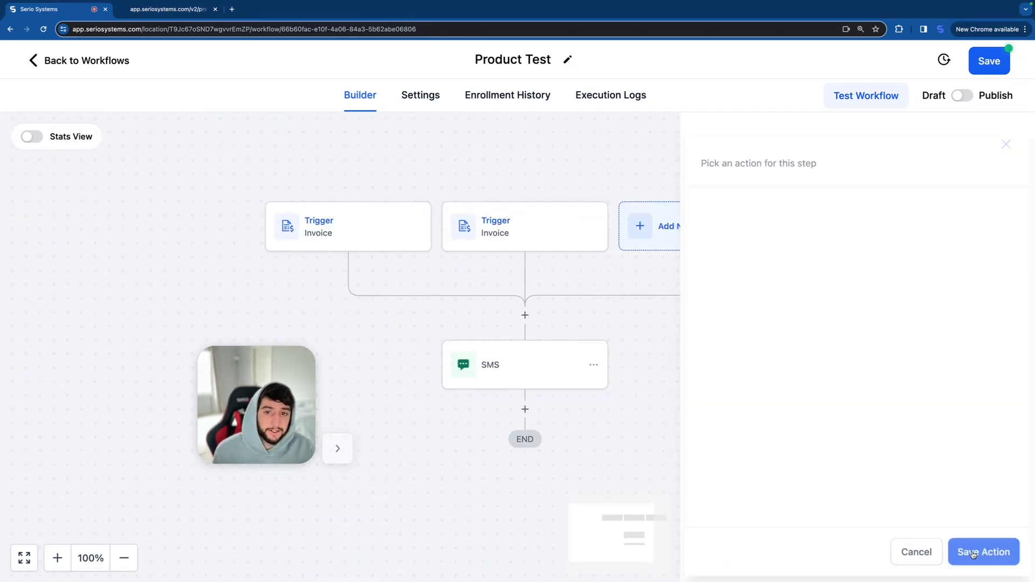
{"action": "left_click", "coordinate": [682, 358]}
- Examine the filter fields offered by a Payment Received trigger, including the payment status and source options
{"action": "left_click", "coordinate": [667, 240]}
{"action": "scroll", "coordinate": [856, 348], "scroll_direction": "down", "scroll_amount": 6}
{"action": "scroll", "coordinate": [856, 347], "scroll_direction": "up", "scroll_amount": 4}
{"action": "scroll", "coordinate": [856, 348], "scroll_direction": "down", "scroll_amount": 14}
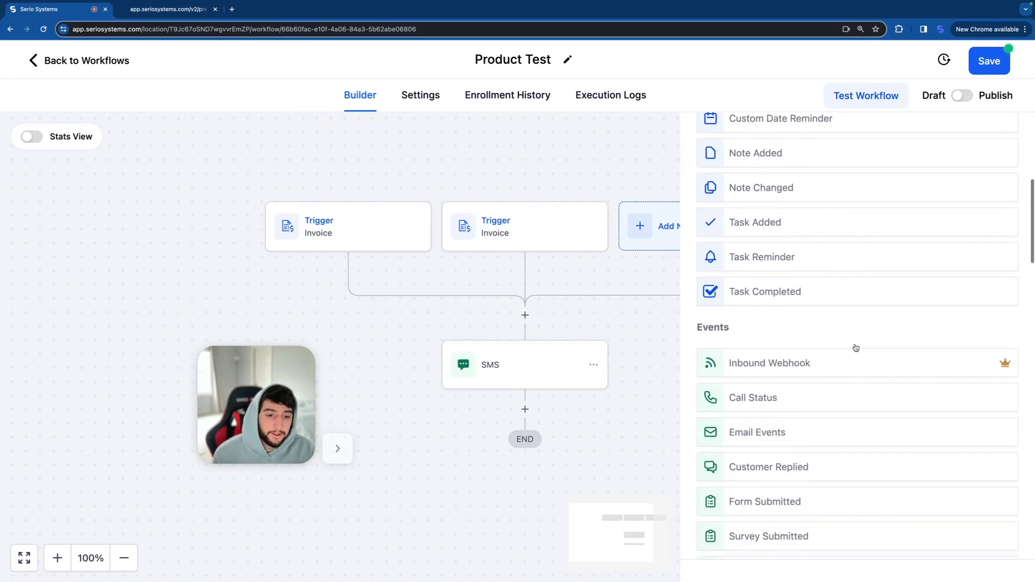
{"action": "scroll", "coordinate": [856, 347], "scroll_direction": "down", "scroll_amount": 8}
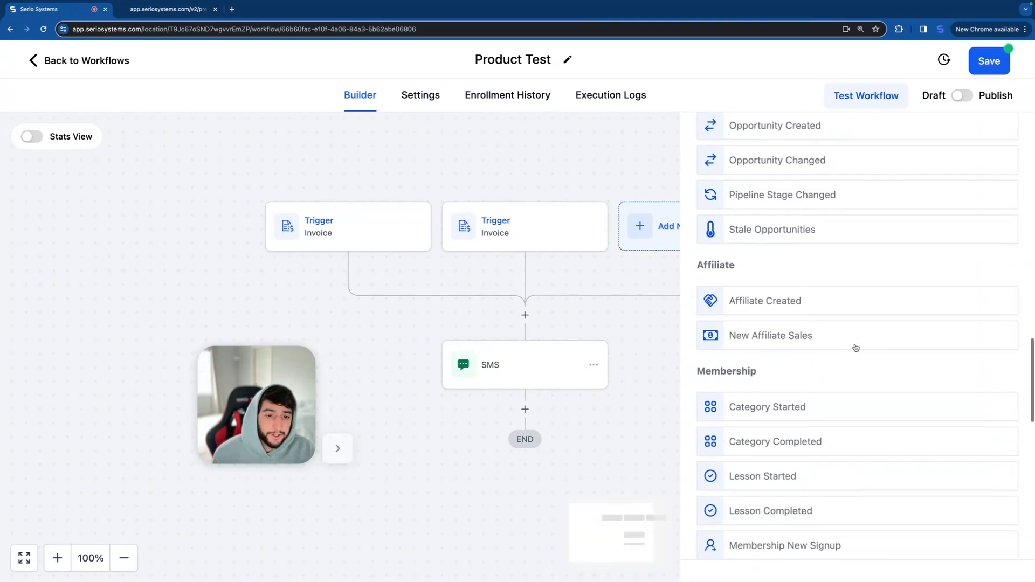
{"action": "left_click", "coordinate": [749, 257]}
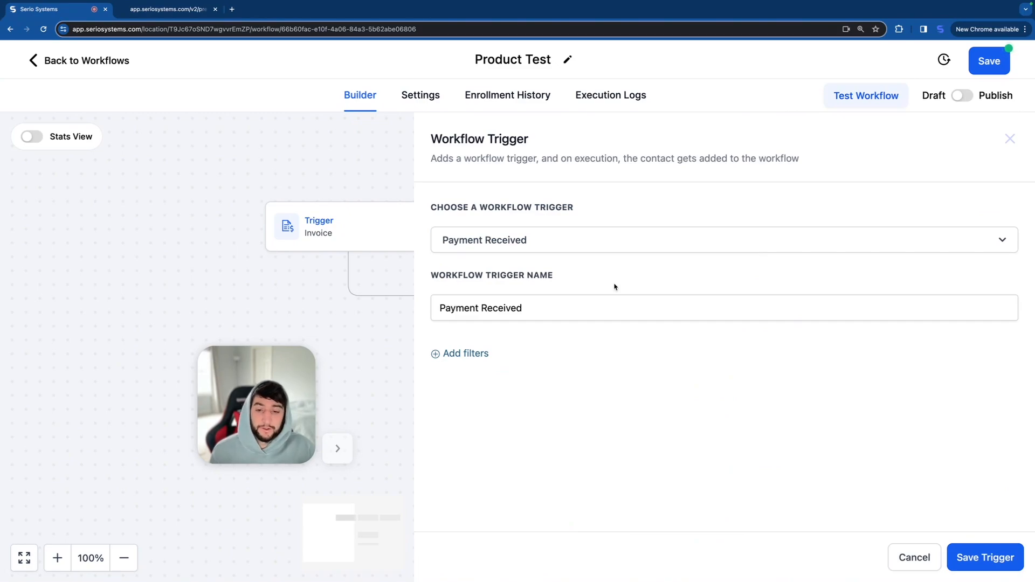
{"action": "left_click", "coordinate": [475, 356]}
{"action": "scroll", "coordinate": [505, 445], "scroll_direction": "down", "scroll_amount": 3}
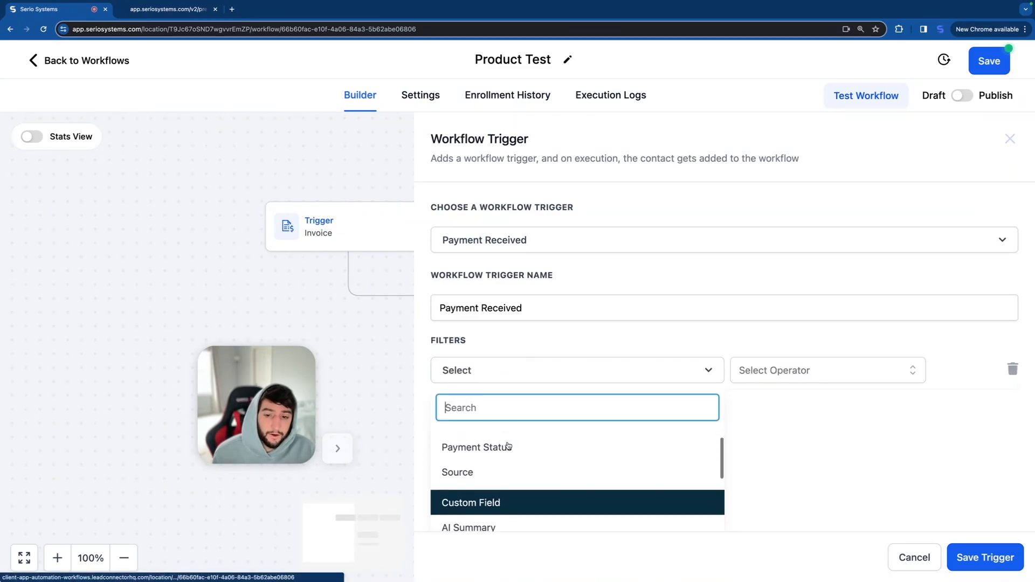
{"action": "scroll", "coordinate": [502, 444], "scroll_direction": "up", "scroll_amount": 1}
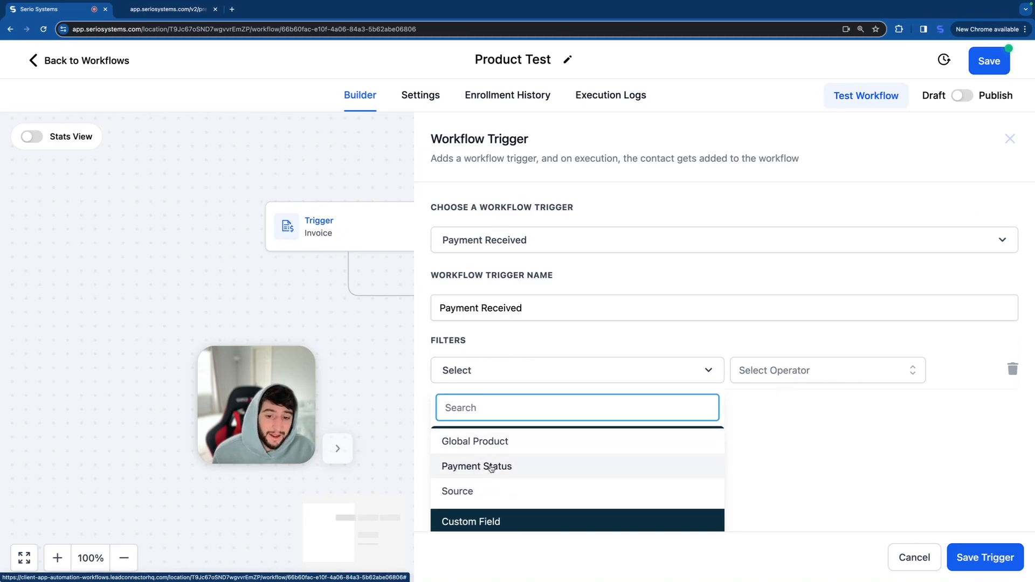
{"action": "scroll", "coordinate": [458, 492], "scroll_direction": "down", "scroll_amount": 2}
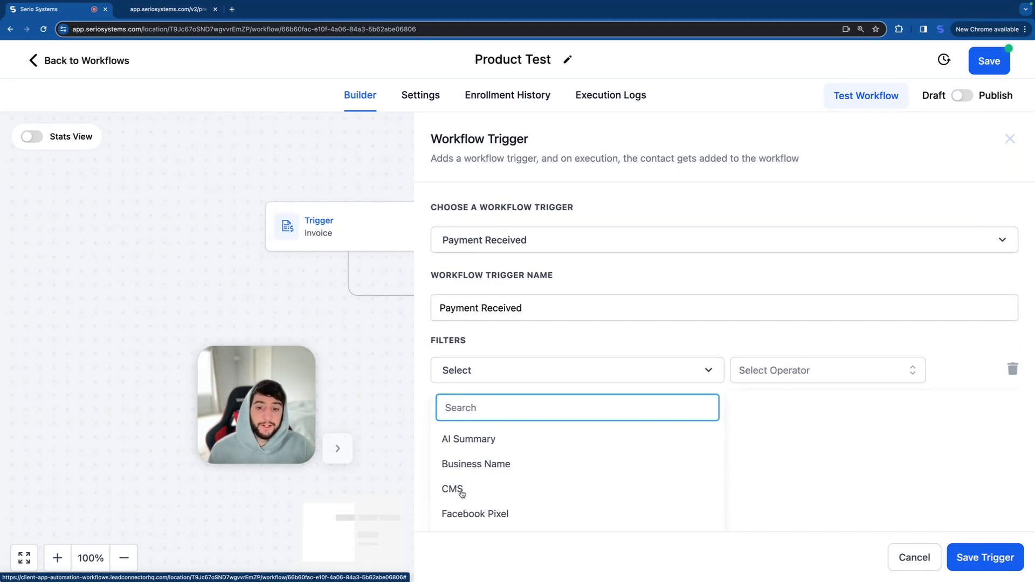
{"action": "scroll", "coordinate": [469, 485], "scroll_direction": "up", "scroll_amount": 5}
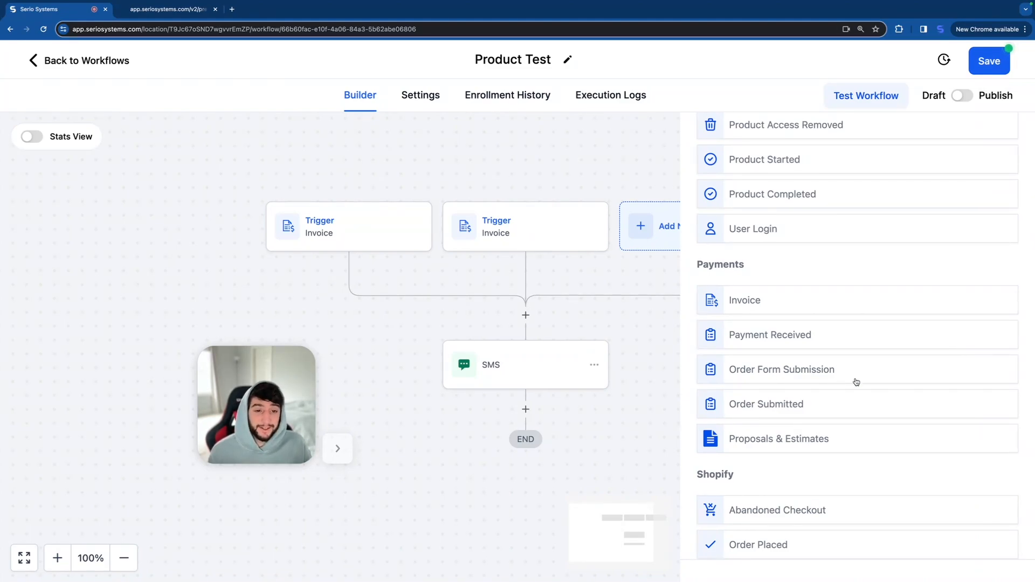
- Add an Order Form Submission trigger with the In funnel/website filter set to Product Test
{"action": "left_click", "coordinate": [778, 372]}
{"action": "left_click", "coordinate": [465, 357]}
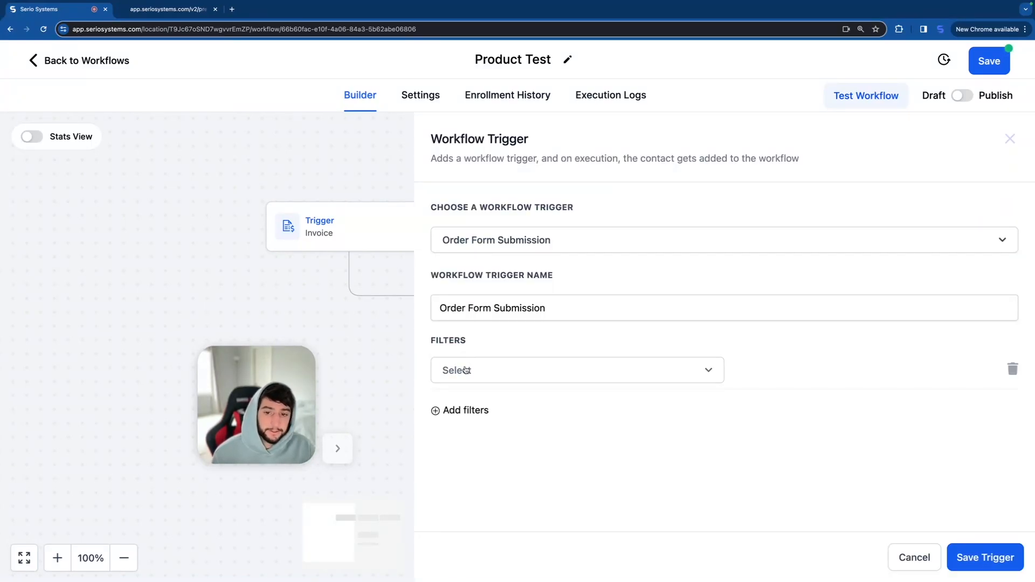
{"action": "left_click", "coordinate": [467, 371]}
{"action": "scroll", "coordinate": [466, 371], "scroll_direction": "down", "scroll_amount": 2}
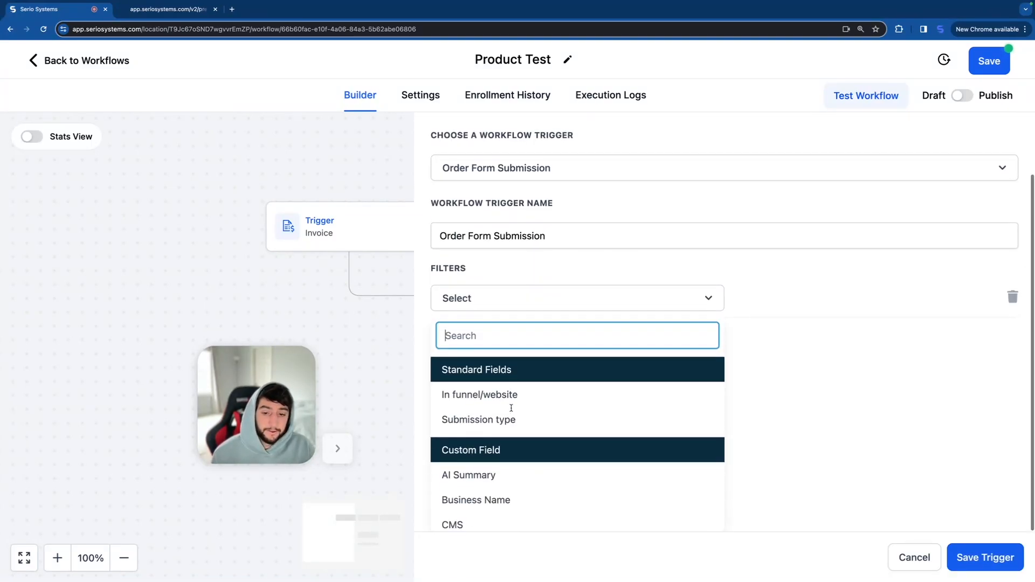
{"action": "left_click", "coordinate": [466, 396]}
{"action": "left_click", "coordinate": [786, 371]}
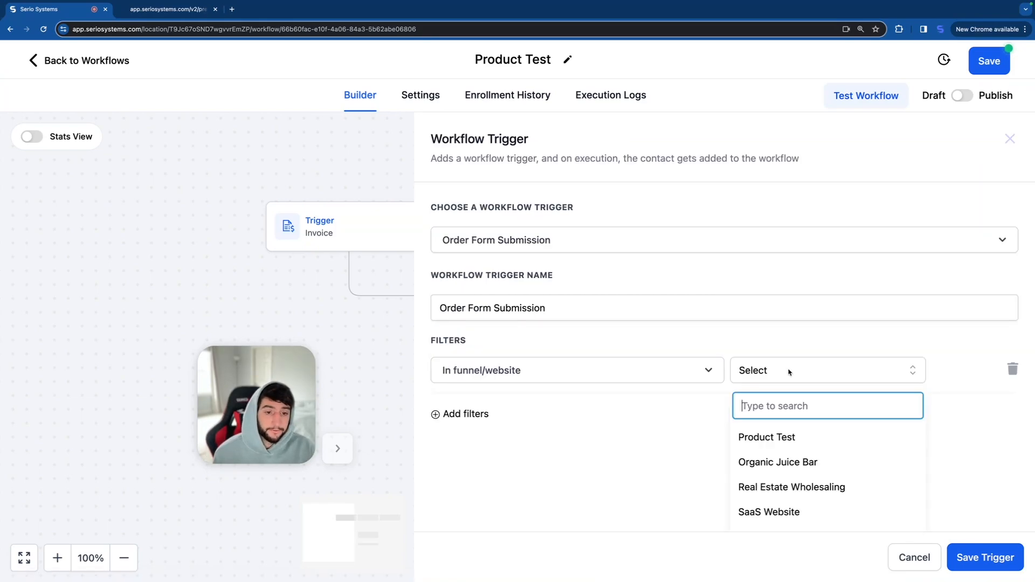
{"action": "left_click", "coordinate": [759, 439]}
- Add a Page is filter set to Test to the Order Form Submission trigger
{"action": "left_click", "coordinate": [465, 414]}
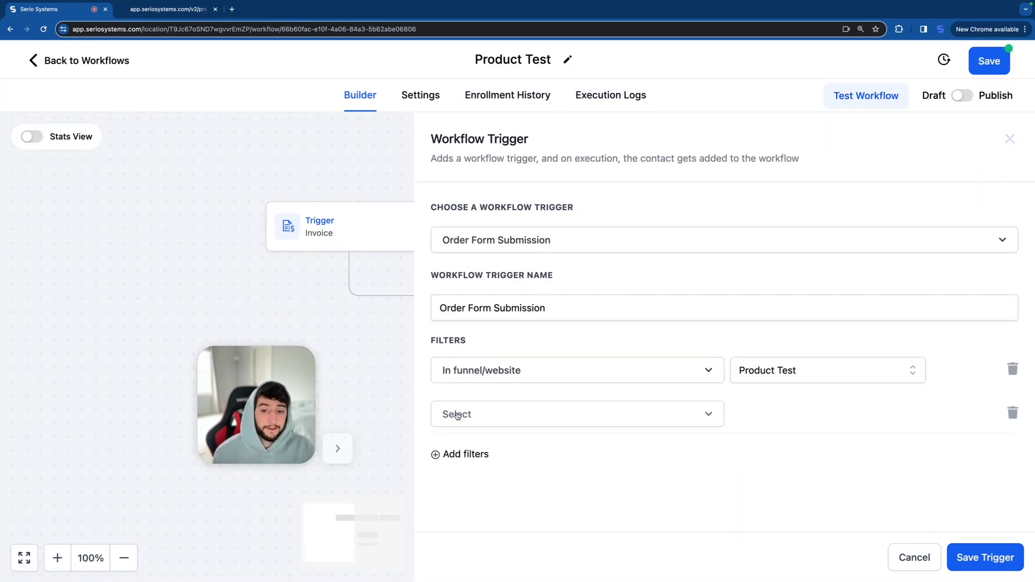
{"action": "left_click", "coordinate": [466, 415]}
{"action": "scroll", "coordinate": [466, 407], "scroll_direction": "down", "scroll_amount": 2}
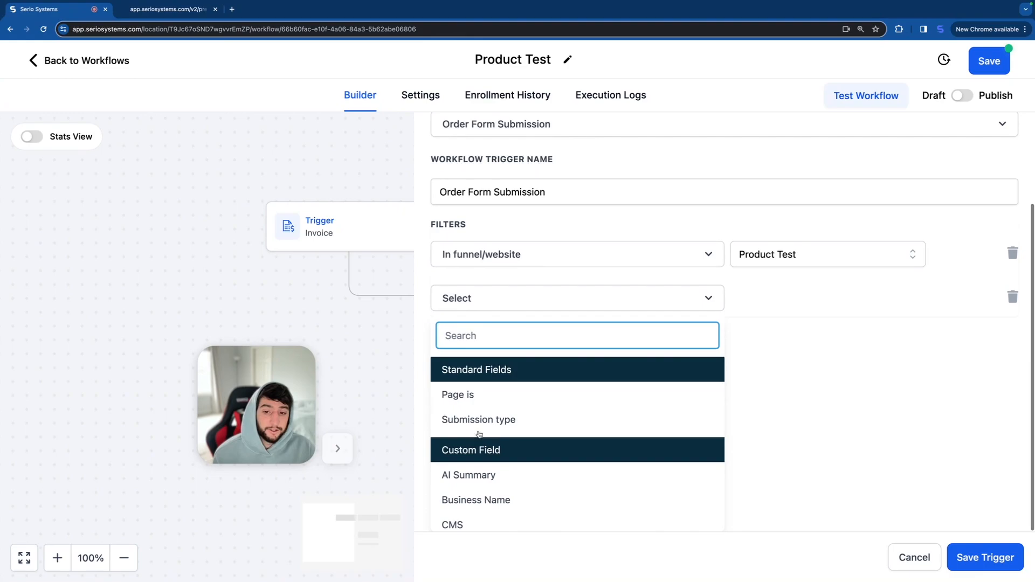
{"action": "left_click", "coordinate": [461, 395]}
{"action": "left_click", "coordinate": [755, 414]}
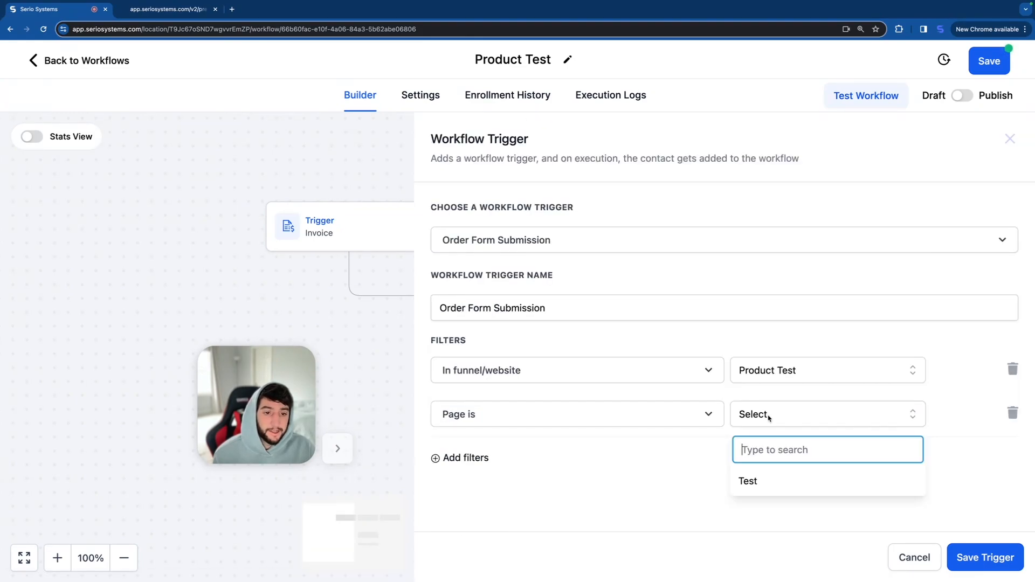
{"action": "left_click", "coordinate": [758, 482]}
- Add a Product is filter set to Website Creation Fee to the Order Form Submission trigger
{"action": "left_click", "coordinate": [476, 460]}
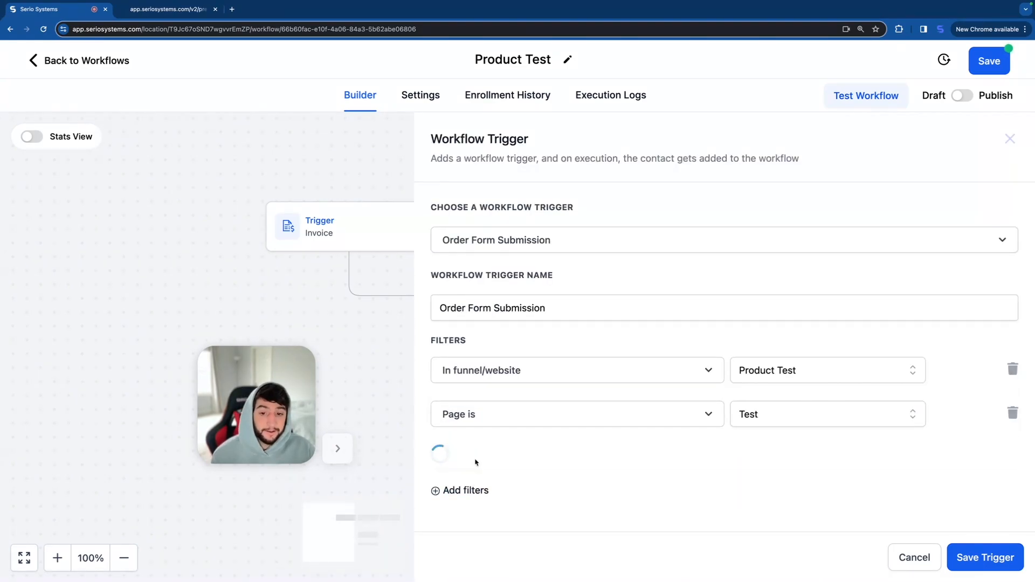
{"action": "left_click", "coordinate": [490, 465]}
{"action": "scroll", "coordinate": [493, 481], "scroll_direction": "down", "scroll_amount": 2}
{"action": "left_click", "coordinate": [478, 405]}
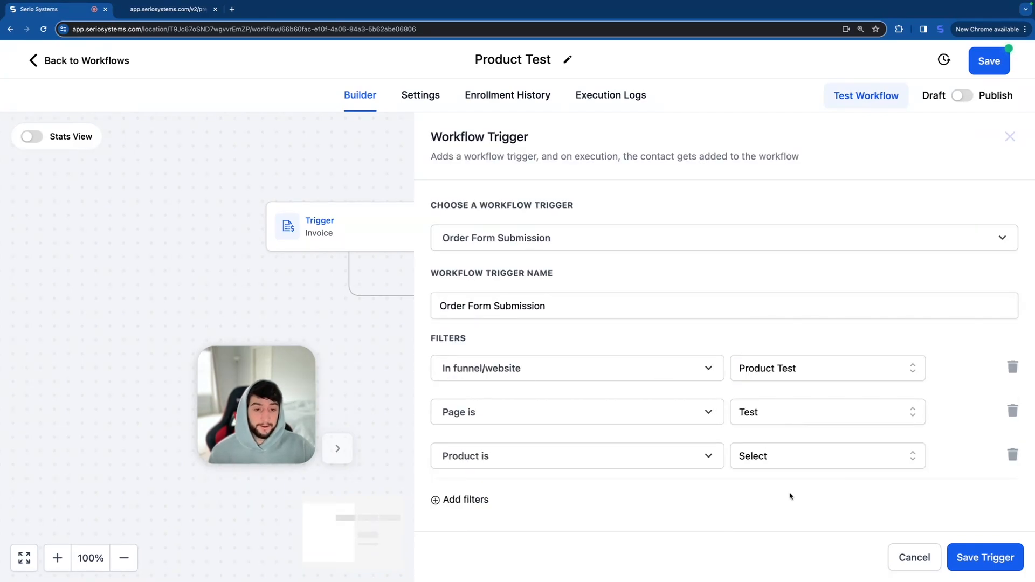
{"action": "left_click", "coordinate": [777, 461]}
{"action": "left_click", "coordinate": [768, 516]}
- Add a Submission type filter set to Sale and save the Order Form Submission trigger
{"action": "left_click", "coordinate": [467, 499]}
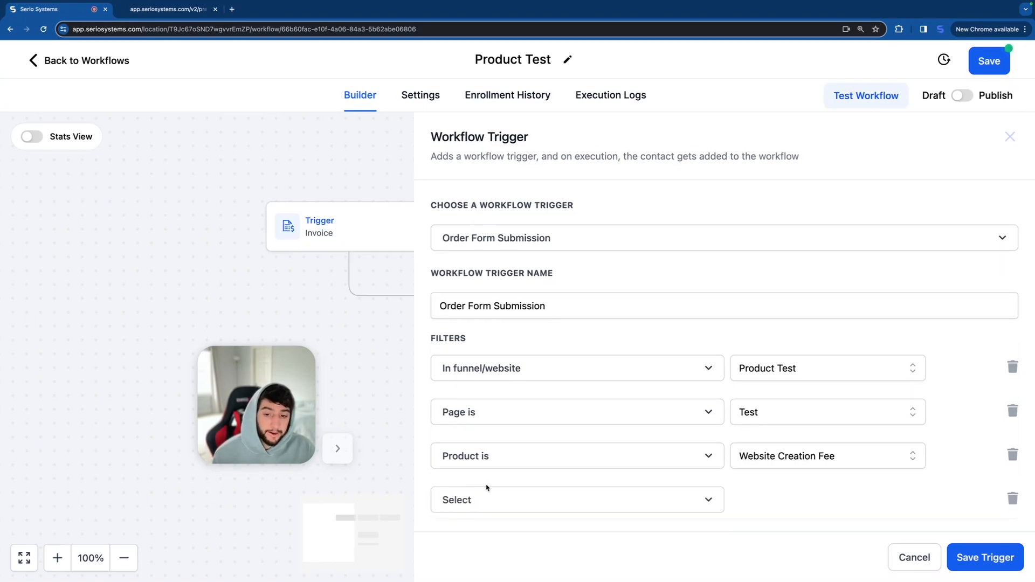
{"action": "left_click", "coordinate": [478, 501]}
{"action": "left_click", "coordinate": [485, 428]}
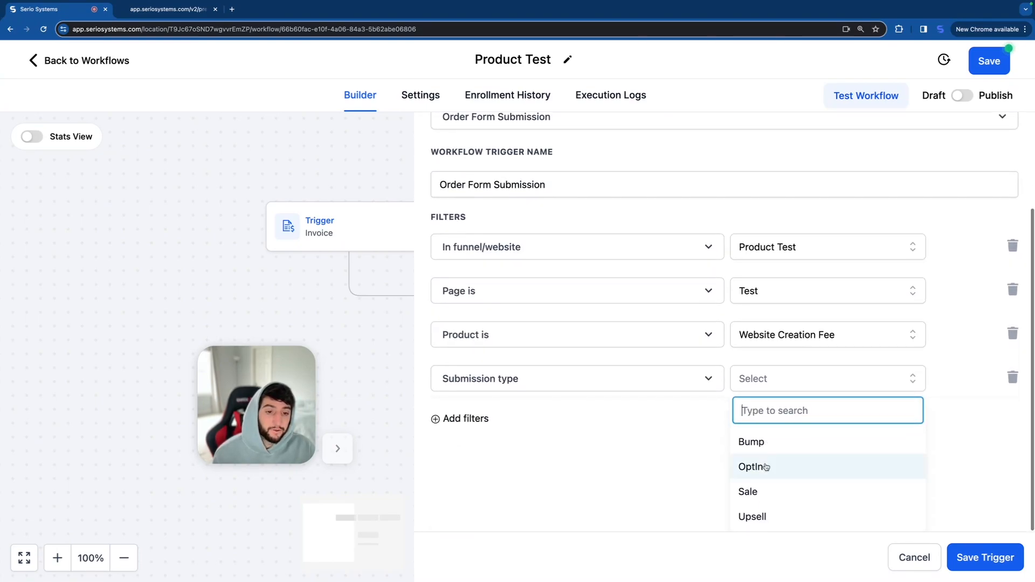
{"action": "left_click", "coordinate": [749, 491]}
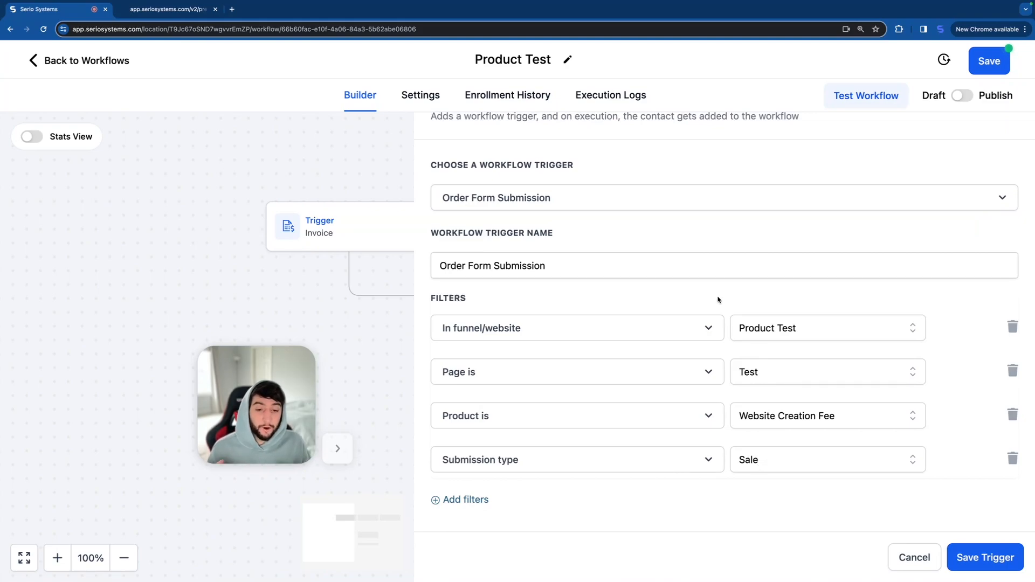
{"action": "left_click", "coordinate": [984, 564]}
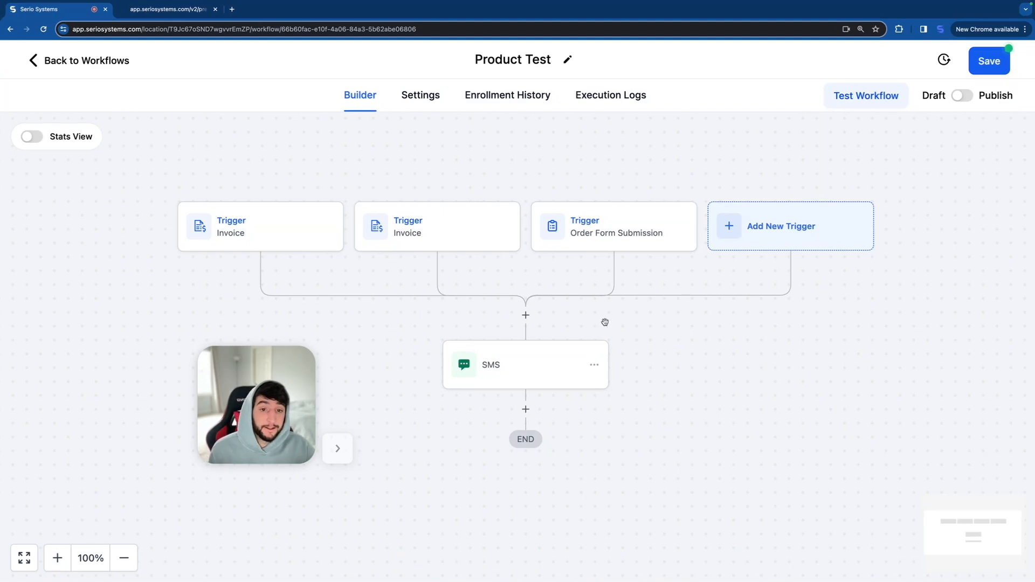
- Start another workflow trigger using the Proposals & Estimates type from the Payments group
{"action": "left_click", "coordinate": [762, 230]}
{"action": "scroll", "coordinate": [792, 432], "scroll_direction": "down", "scroll_amount": 5}
{"action": "scroll", "coordinate": [795, 345], "scroll_direction": "up", "scroll_amount": 5}
{"action": "scroll", "coordinate": [772, 356], "scroll_direction": "down", "scroll_amount": 15}
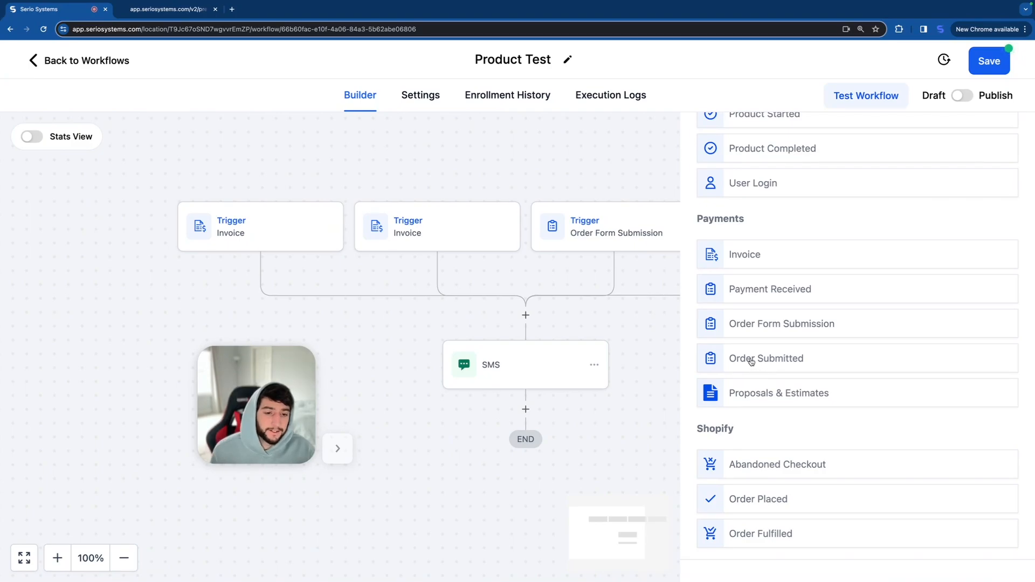
{"action": "left_click", "coordinate": [756, 394]}
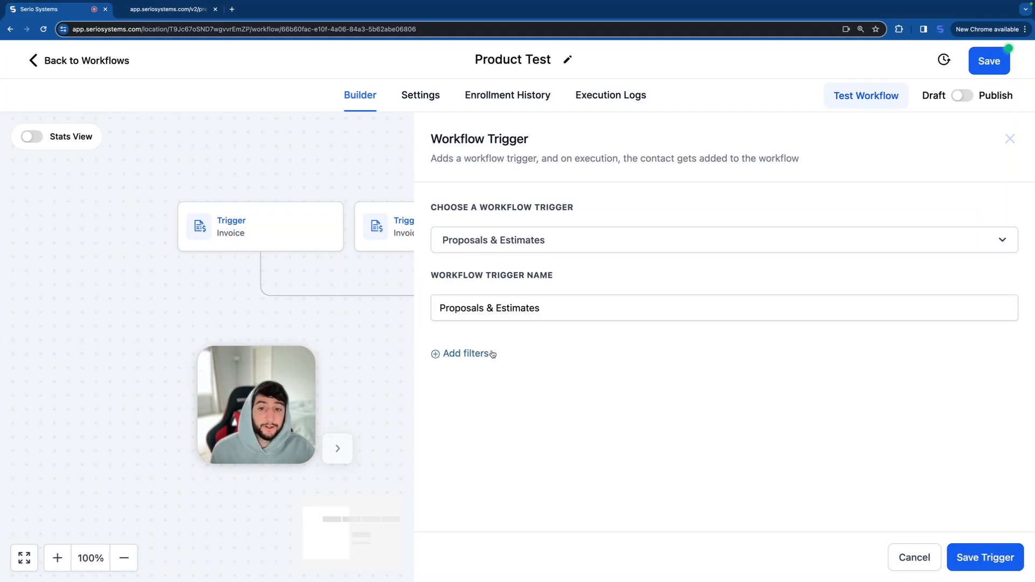
- Add a filter to the Proposals & Estimates trigger requiring that Status Is Signed/Accepted
{"action": "left_click", "coordinate": [457, 358]}
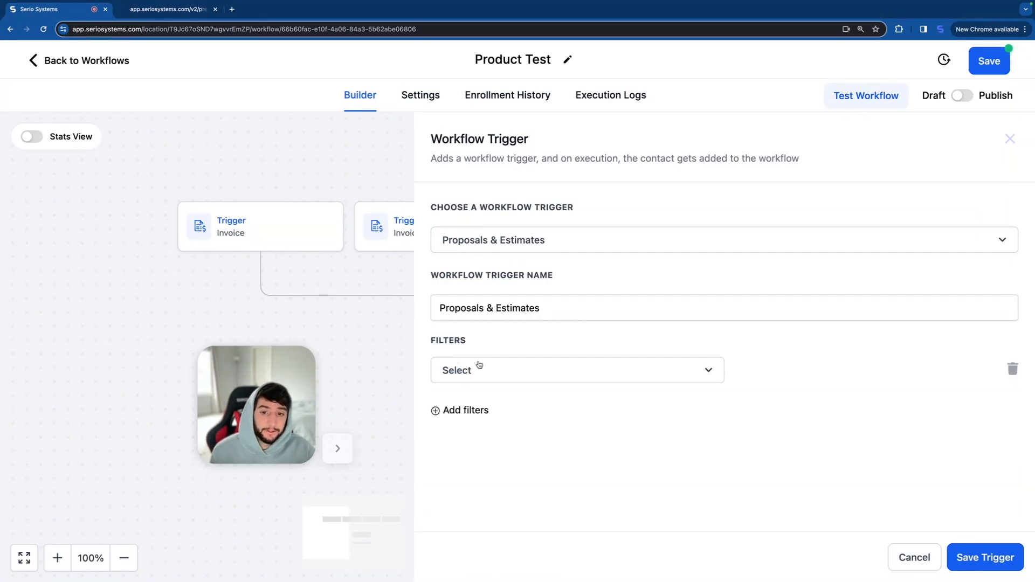
{"action": "left_click", "coordinate": [477, 370]}
{"action": "scroll", "coordinate": [496, 453], "scroll_direction": "down", "scroll_amount": 1}
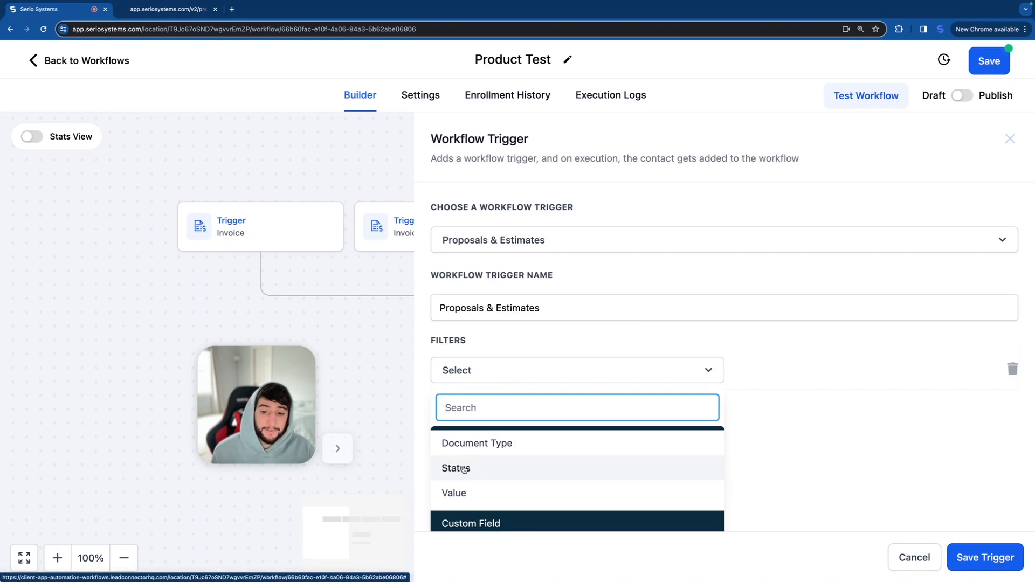
{"action": "left_click", "coordinate": [537, 467]}
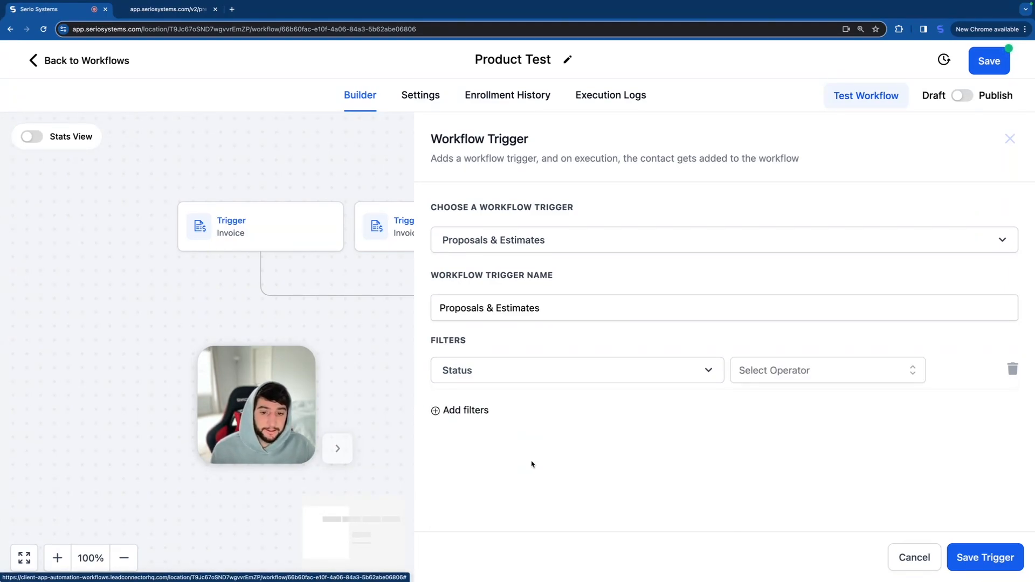
{"action": "left_click", "coordinate": [798, 371]}
{"action": "left_click", "coordinate": [746, 400]}
{"action": "left_click", "coordinate": [864, 378]}
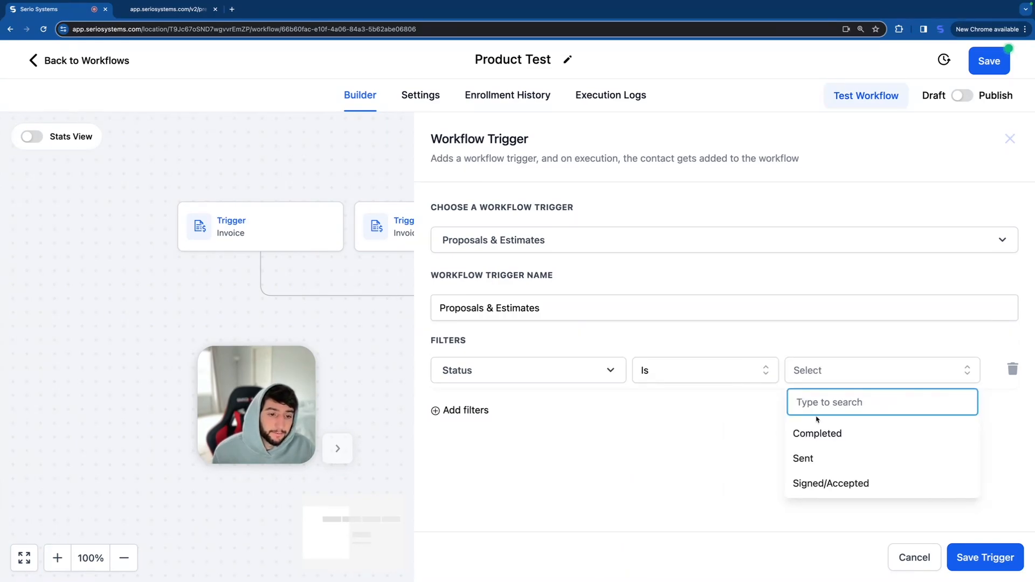
{"action": "left_click", "coordinate": [816, 484]}
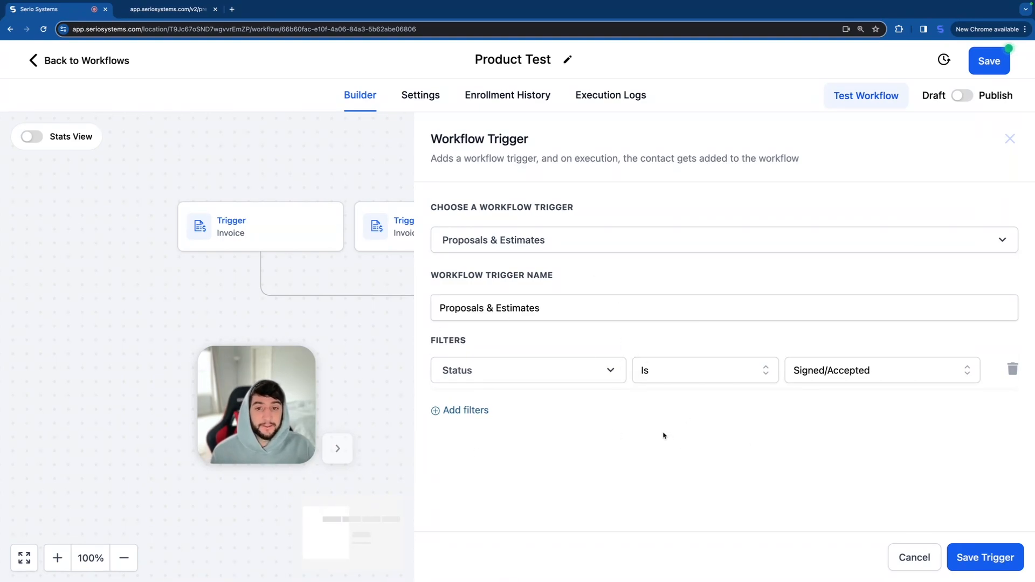
- Add a second filter requiring that Document Type Is Estimate to the Proposals & Estimates trigger, and save the trigger
{"action": "left_click", "coordinate": [460, 411]}
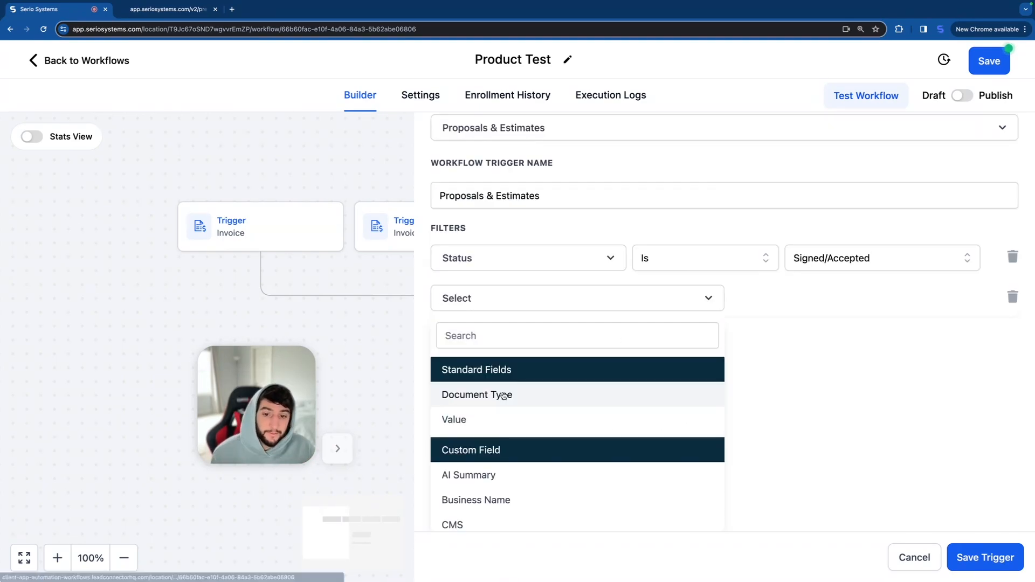
{"action": "left_click", "coordinate": [476, 396]}
{"action": "left_click", "coordinate": [744, 410]}
{"action": "left_click", "coordinate": [766, 450]}
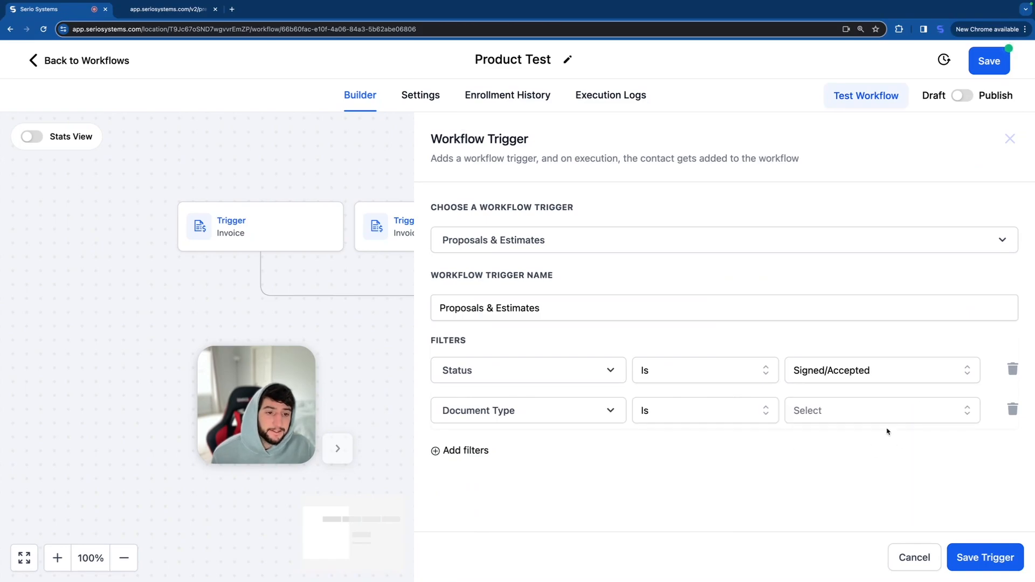
{"action": "left_click", "coordinate": [863, 419]}
{"action": "left_click", "coordinate": [812, 481]}
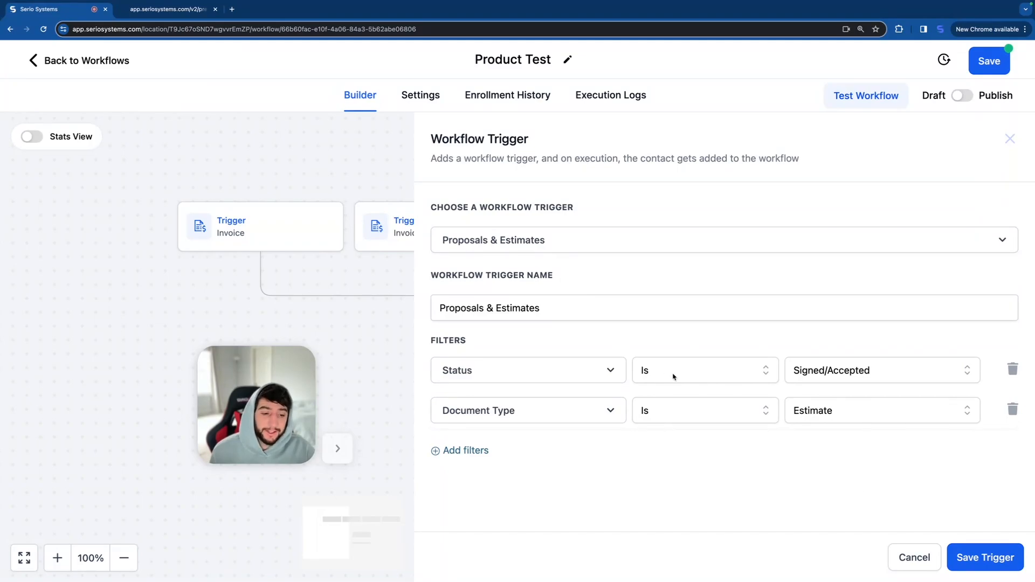
{"action": "left_click", "coordinate": [971, 556]}
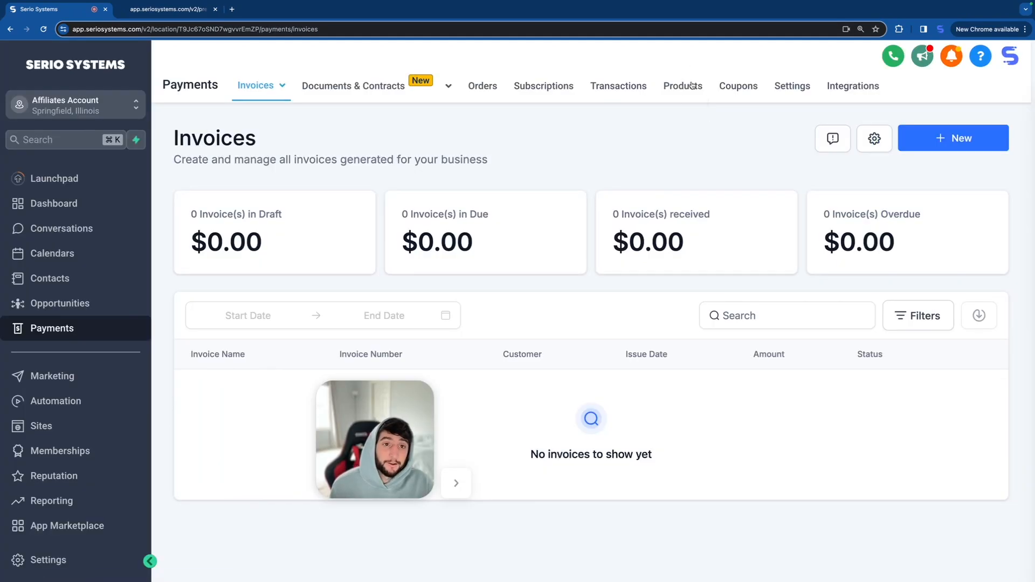
- Start a new coupon in the Payments area with the name Coupon and the code SAVE15
{"action": "left_click", "coordinate": [744, 91]}
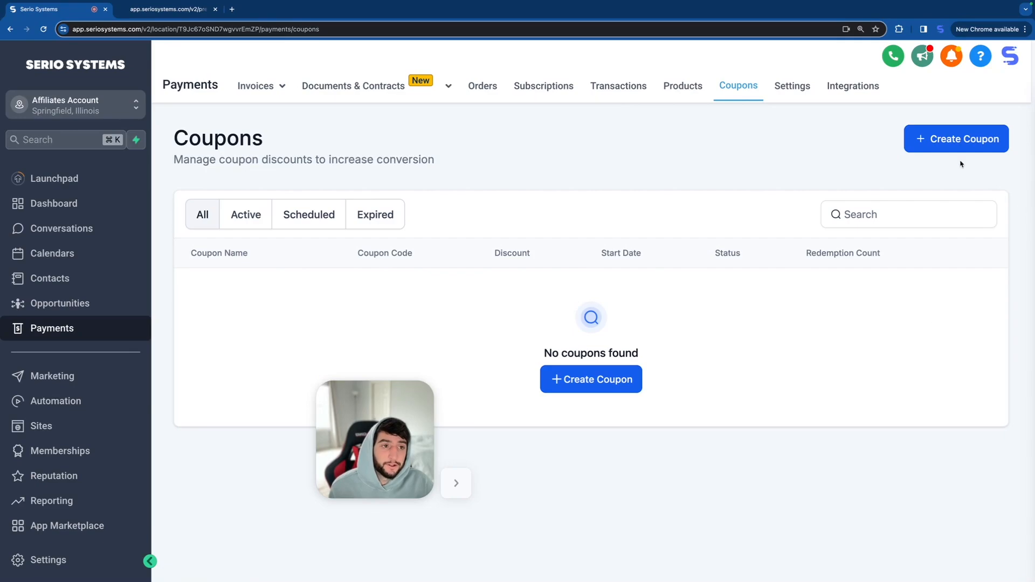
{"action": "left_click", "coordinate": [939, 140]}
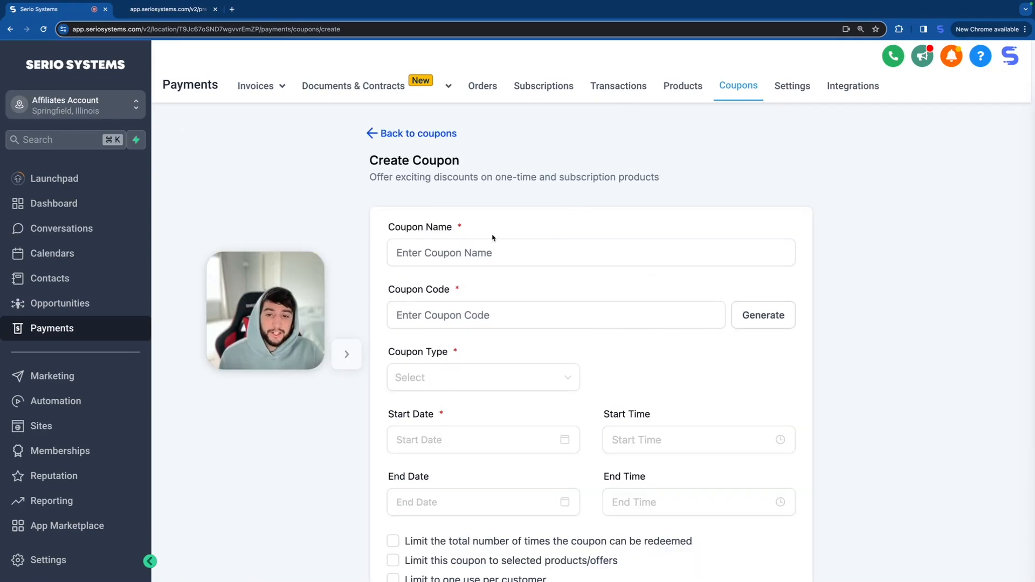
{"action": "left_click", "coordinate": [502, 249]}
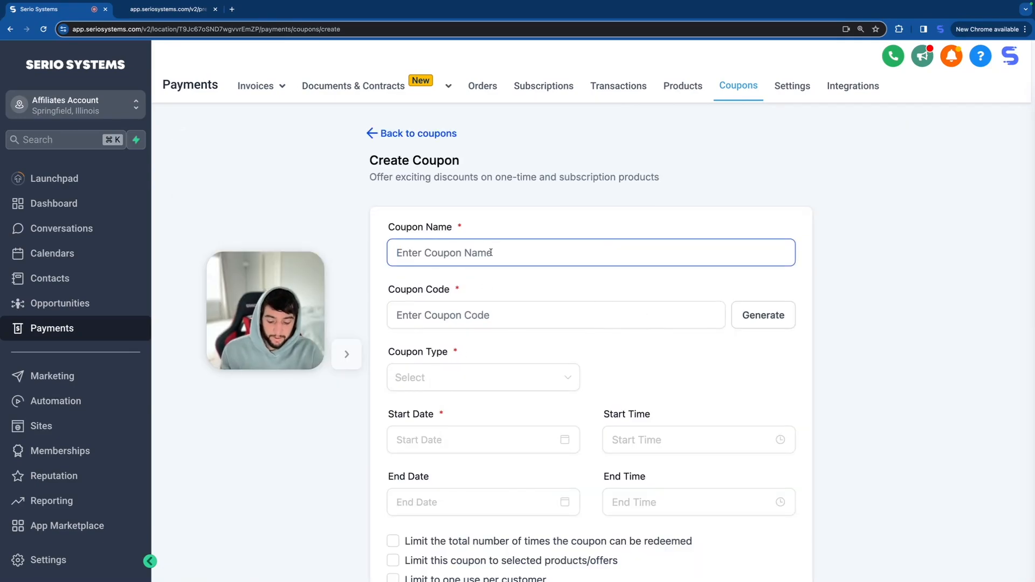
{"action": "type", "text": "Coupon"}
{"action": "left_click", "coordinate": [495, 316]}
{"action": "type", "text": "SAVE15"}
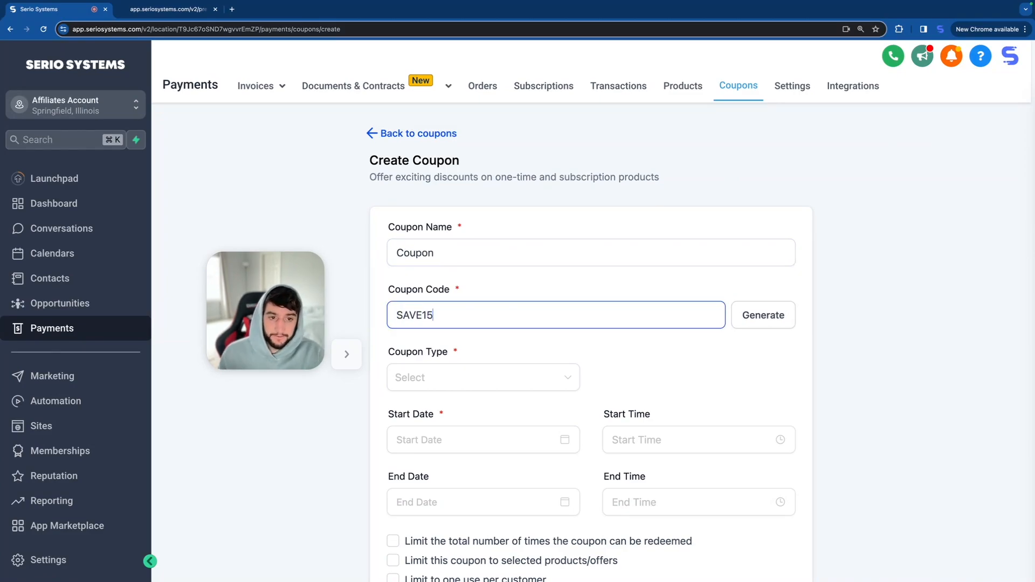
- Make the coupon a Percentage Coupon offering a 15% discount
{"action": "key", "text": "Tab"}
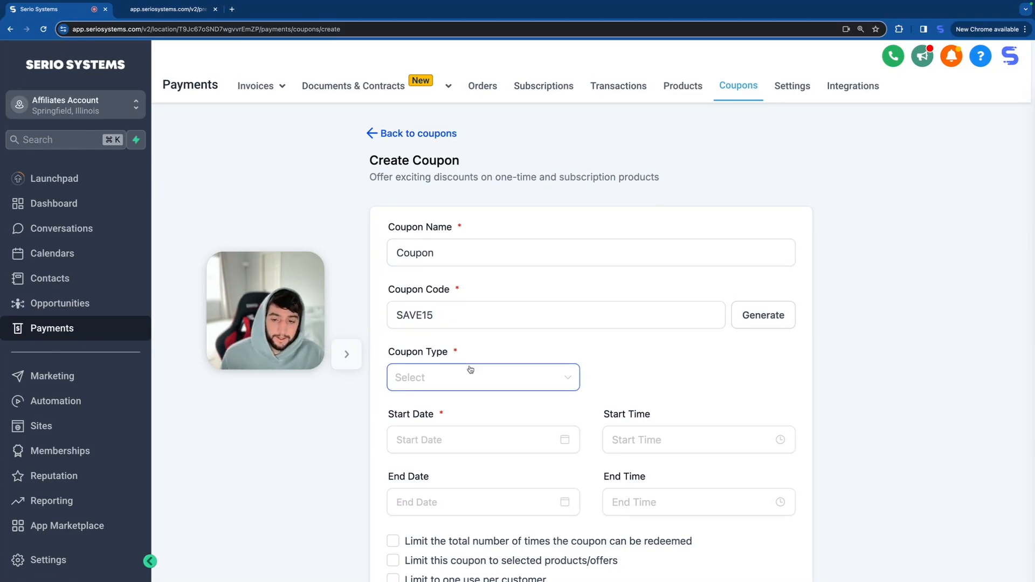
{"action": "left_click", "coordinate": [450, 376]}
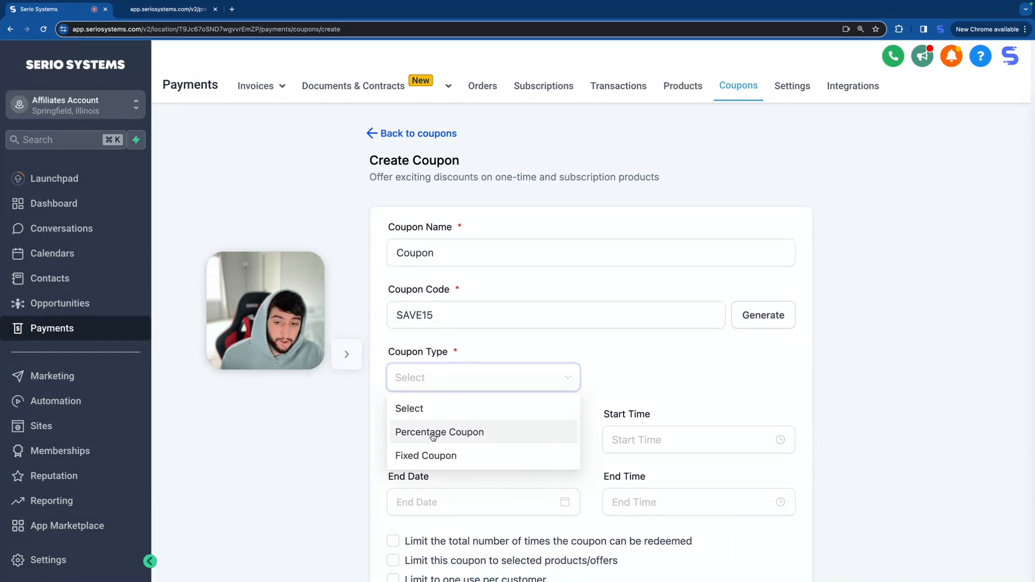
{"action": "left_click", "coordinate": [434, 433]}
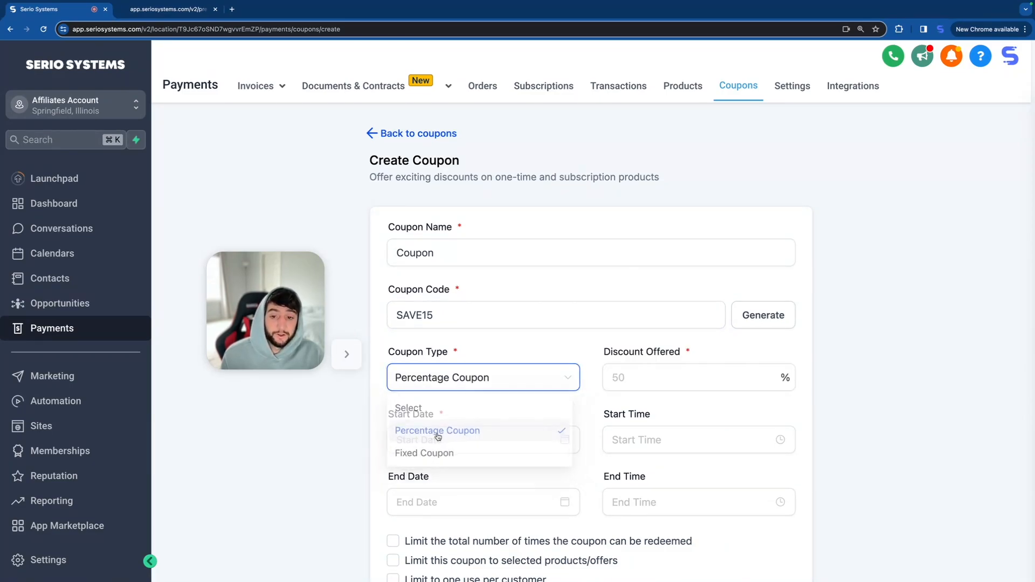
{"action": "key", "text": "Tab"}
{"action": "type", "text": "15"}
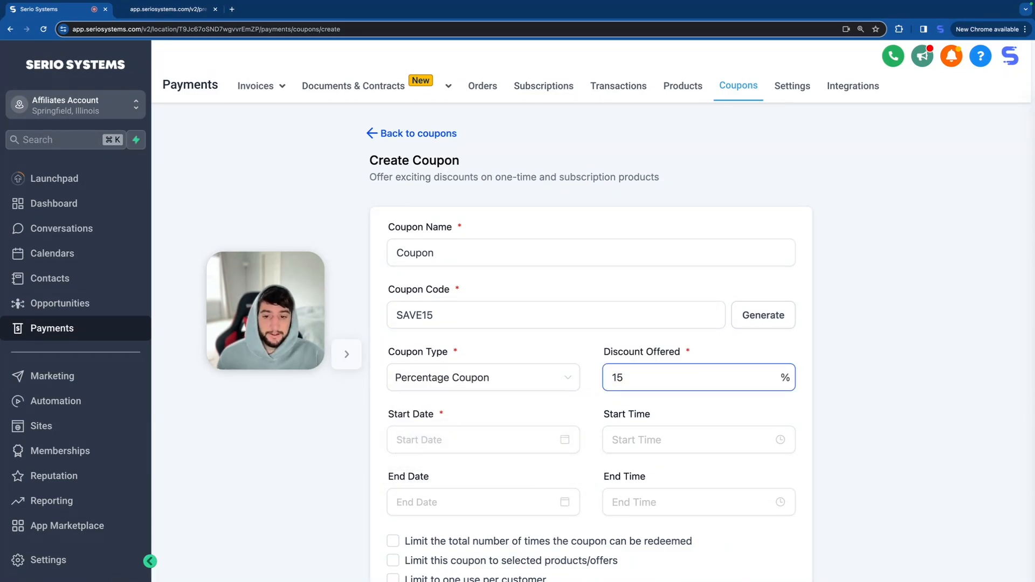
- Set the coupon's validity from January 23, 2024 at 7:00 AM to January 27, 2024 at 7:00 AM
{"action": "left_click", "coordinate": [434, 440]}
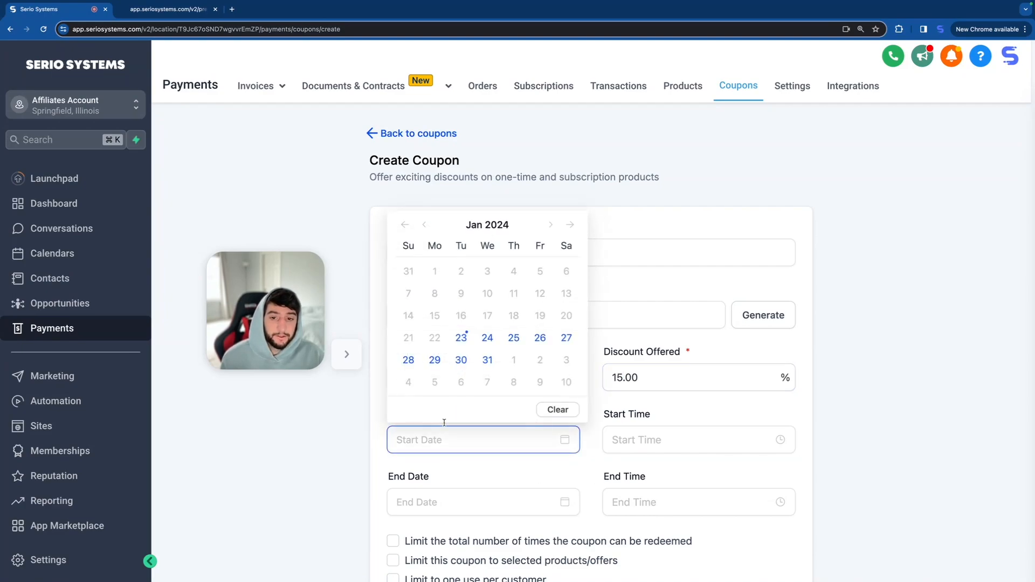
{"action": "left_click", "coordinate": [462, 338]}
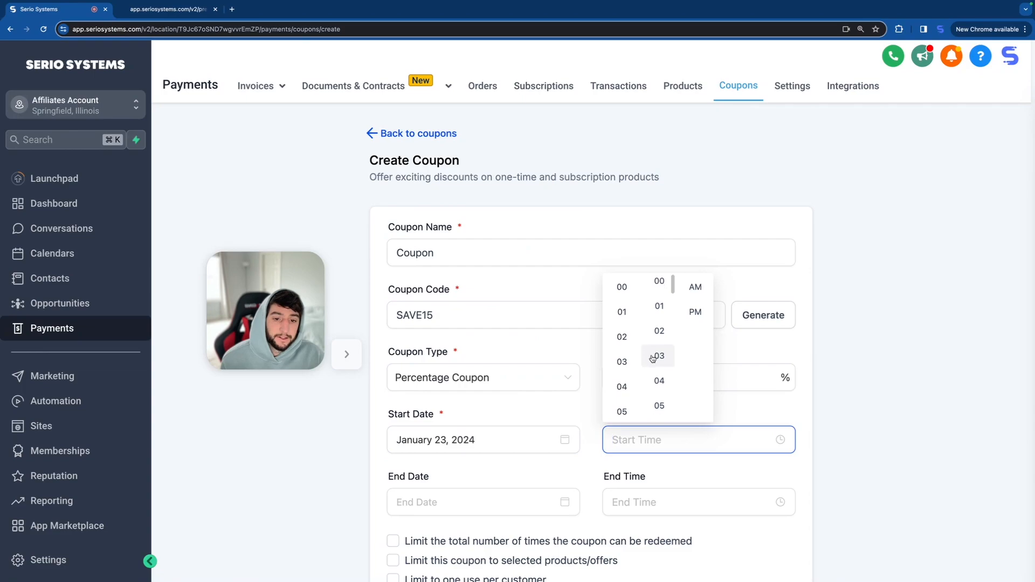
{"action": "scroll", "coordinate": [622, 388], "scroll_direction": "down", "scroll_amount": 2}
{"action": "left_click", "coordinate": [622, 385]}
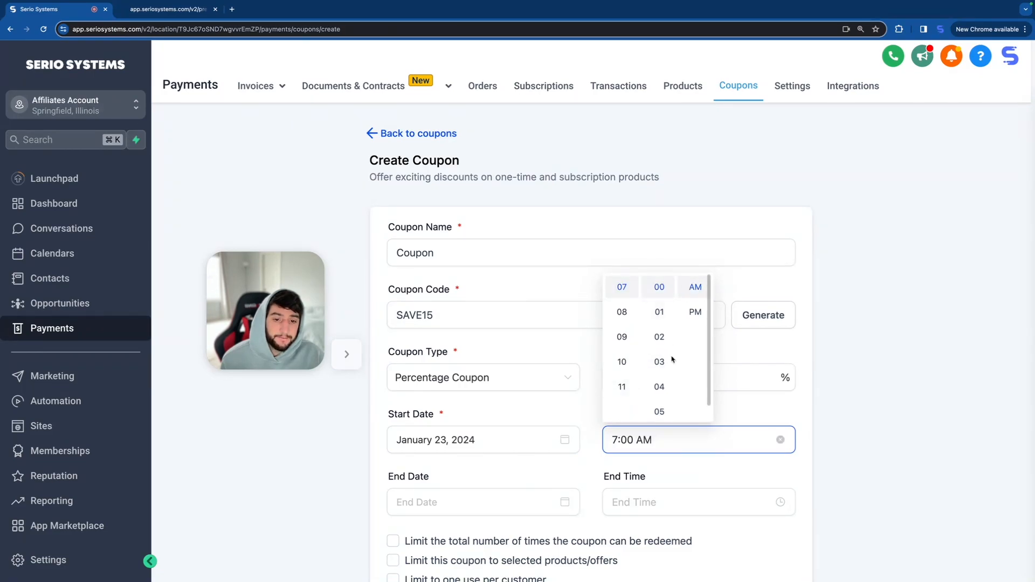
{"action": "left_click", "coordinate": [462, 502]}
{"action": "left_click", "coordinate": [563, 402]}
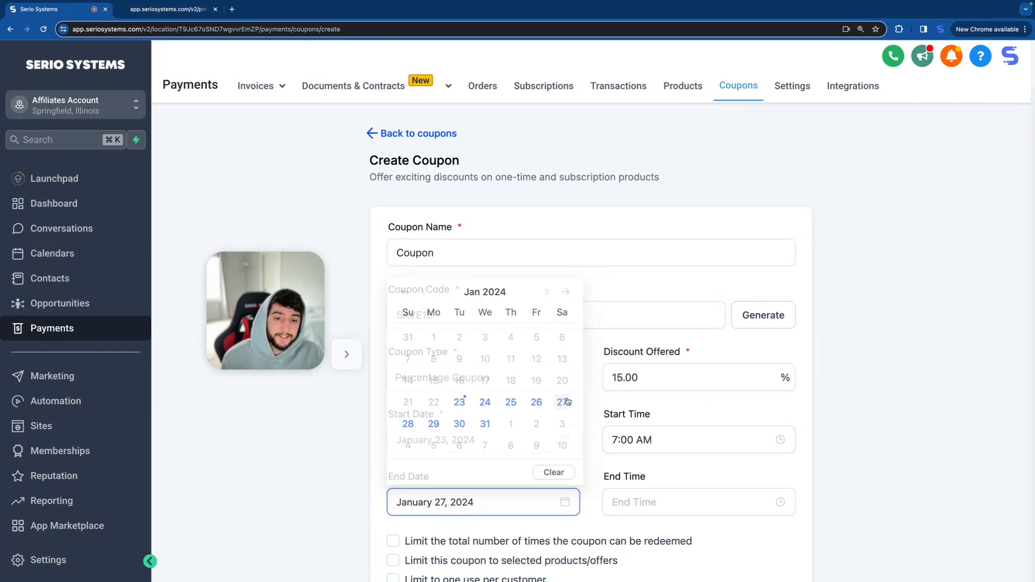
{"action": "left_click", "coordinate": [674, 502]}
{"action": "left_click", "coordinate": [621, 424]}
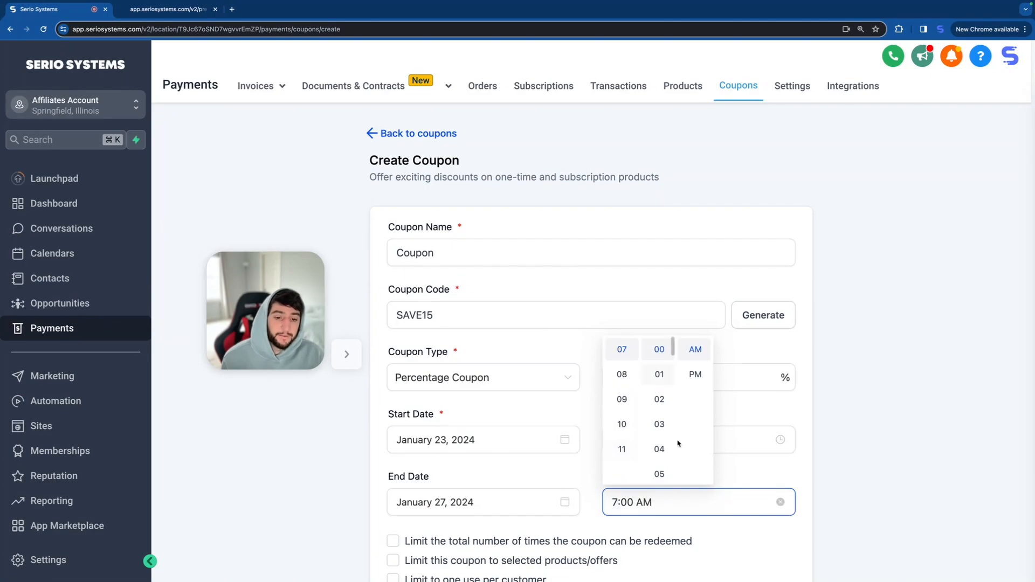
- Limit the total number of times the coupon can be redeemed to 1
{"action": "scroll", "coordinate": [534, 437], "scroll_direction": "down", "scroll_amount": 2}
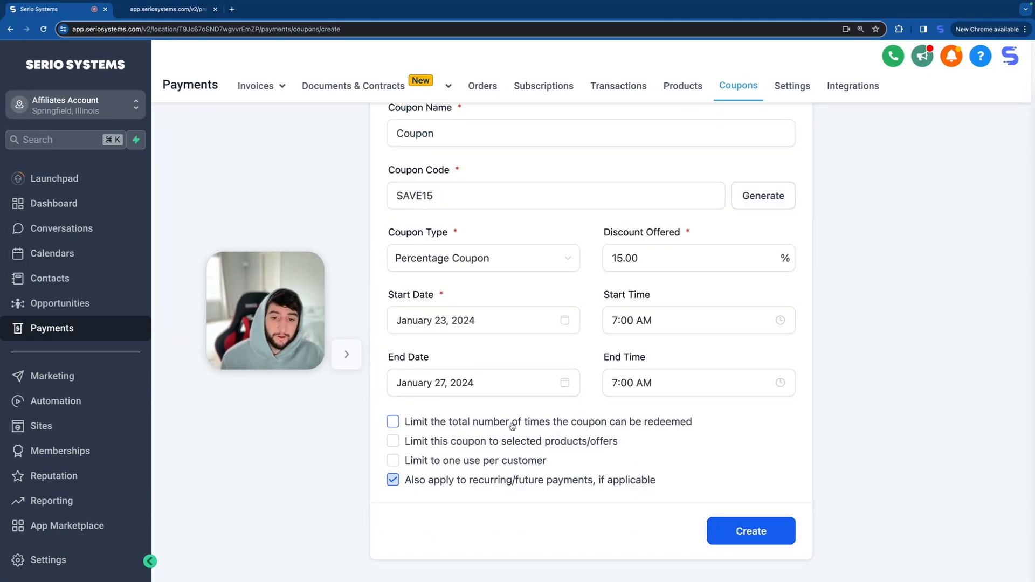
{"action": "left_click", "coordinate": [394, 422]}
{"action": "left_click", "coordinate": [421, 449]}
{"action": "type", "text": "1"}
- Limit the coupon to selected products and choose Website Creation Fee
{"action": "scroll", "coordinate": [421, 470], "scroll_direction": "down", "scroll_amount": 1}
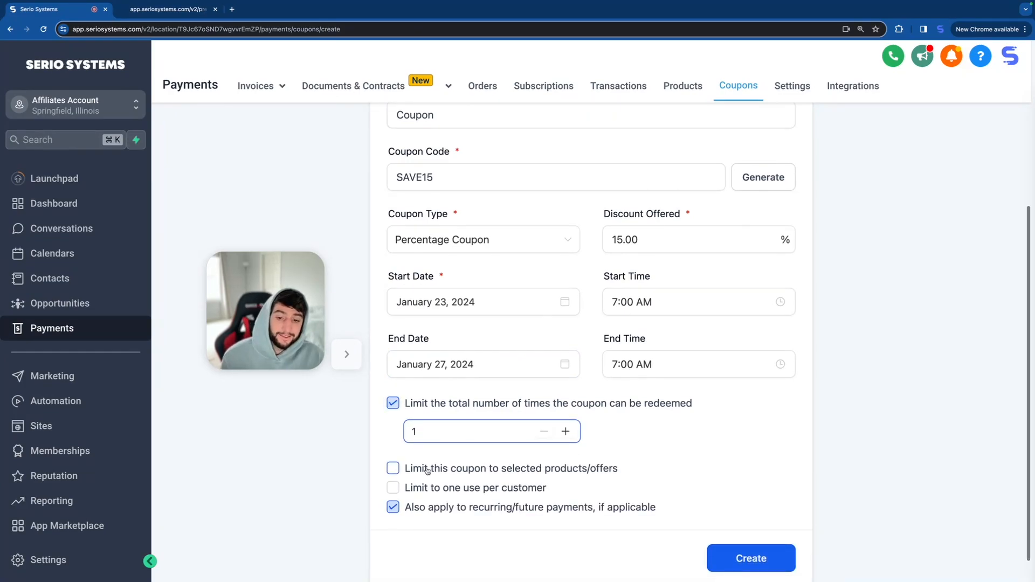
{"action": "left_click", "coordinate": [394, 469]}
{"action": "left_click", "coordinate": [451, 494]}
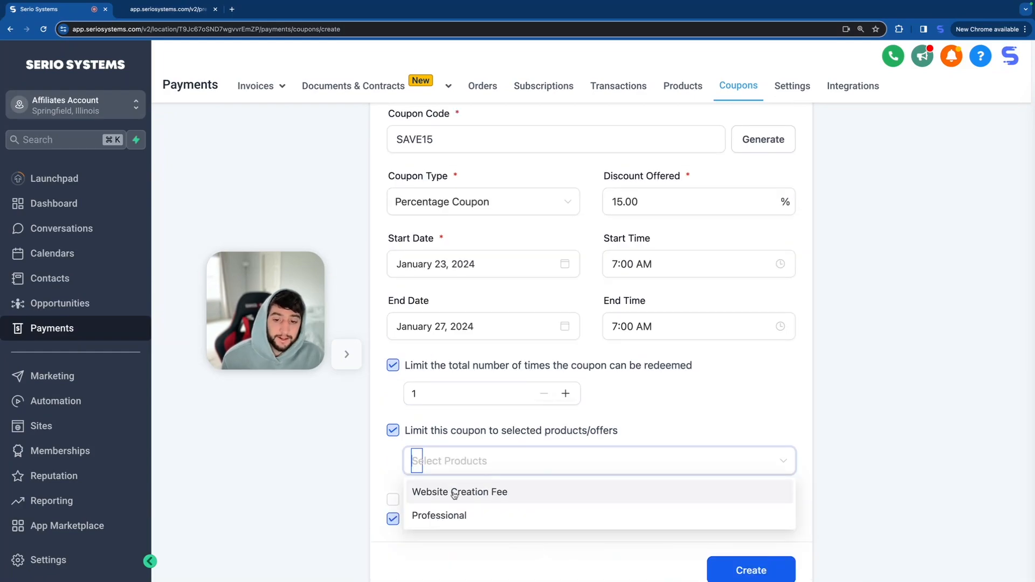
{"action": "left_click", "coordinate": [454, 492]}
{"action": "scroll", "coordinate": [394, 473], "scroll_direction": "down", "scroll_amount": 1}
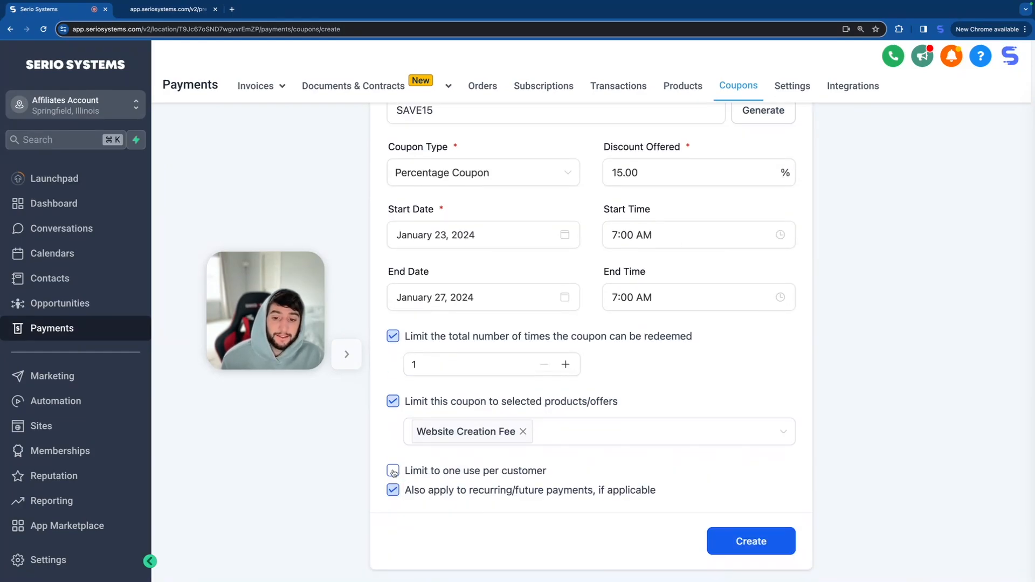
- Restrict the coupon to one use per customer and create it
{"action": "left_click", "coordinate": [393, 471]}
{"action": "scroll", "coordinate": [394, 471], "scroll_direction": "down", "scroll_amount": 1}
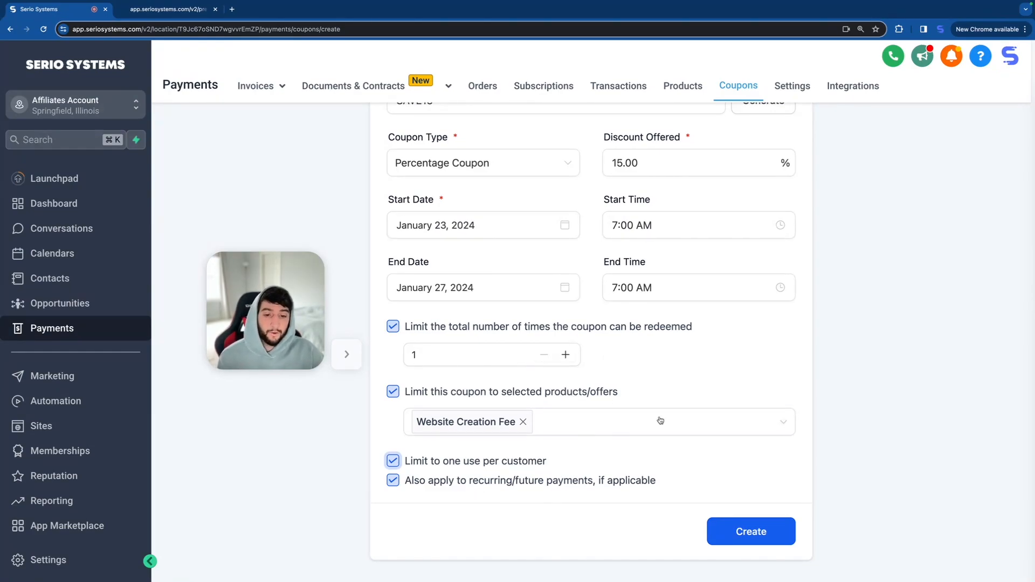
{"action": "scroll", "coordinate": [577, 339], "scroll_direction": "up", "scroll_amount": 1}
{"action": "scroll", "coordinate": [577, 339], "scroll_direction": "down", "scroll_amount": 1}
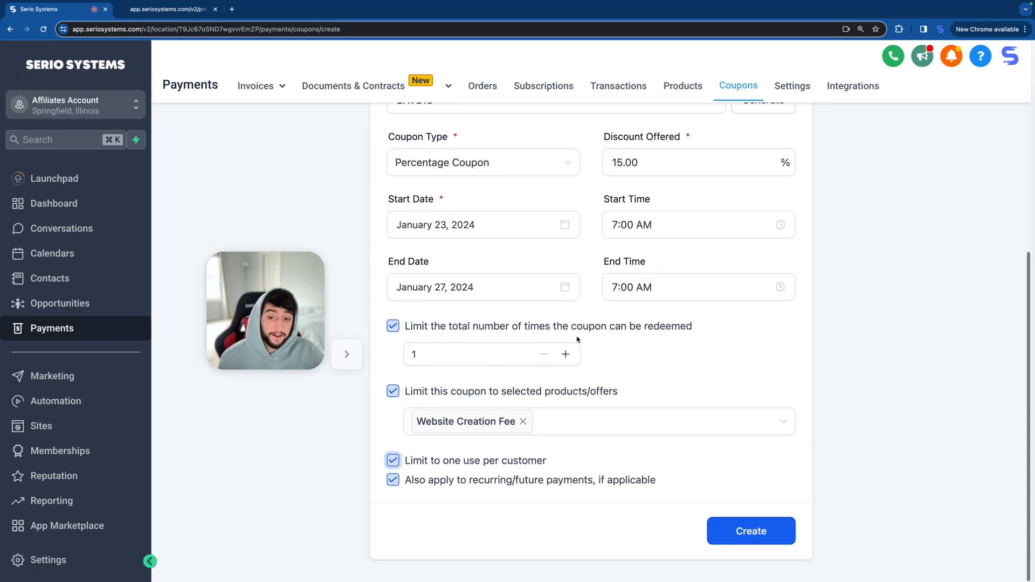
{"action": "left_click", "coordinate": [746, 532]}
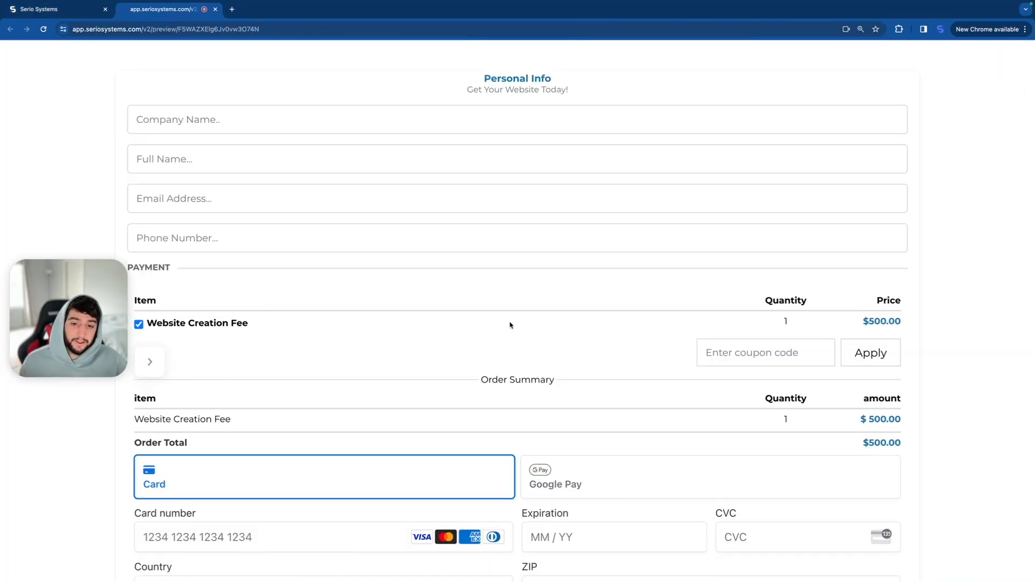
- Apply coupon code SAVE15 to the Website Creation Fee order in the order form preview
{"action": "scroll", "coordinate": [511, 326], "scroll_direction": "down", "scroll_amount": 2}
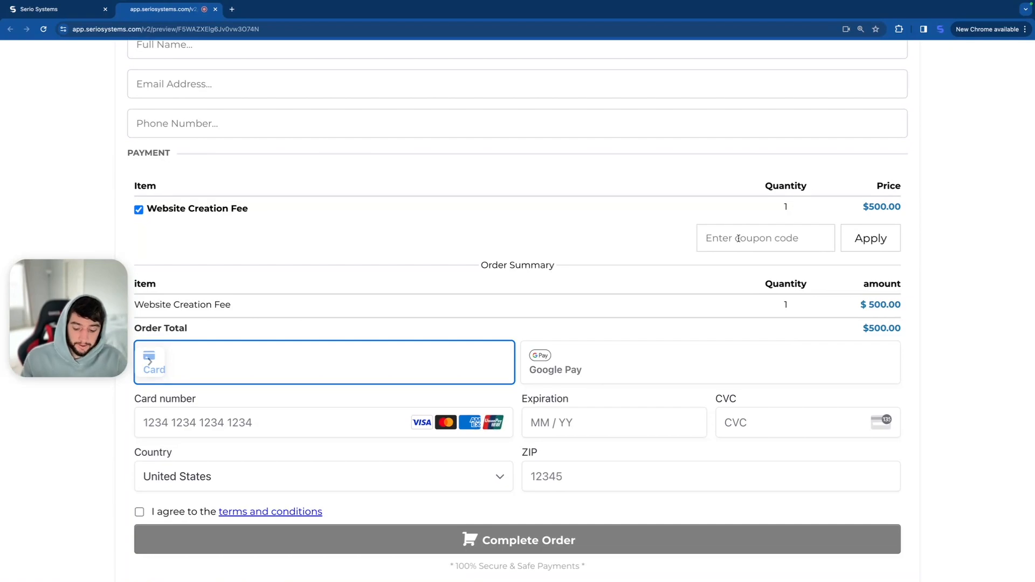
{"action": "type", "text": "SAVE15"}
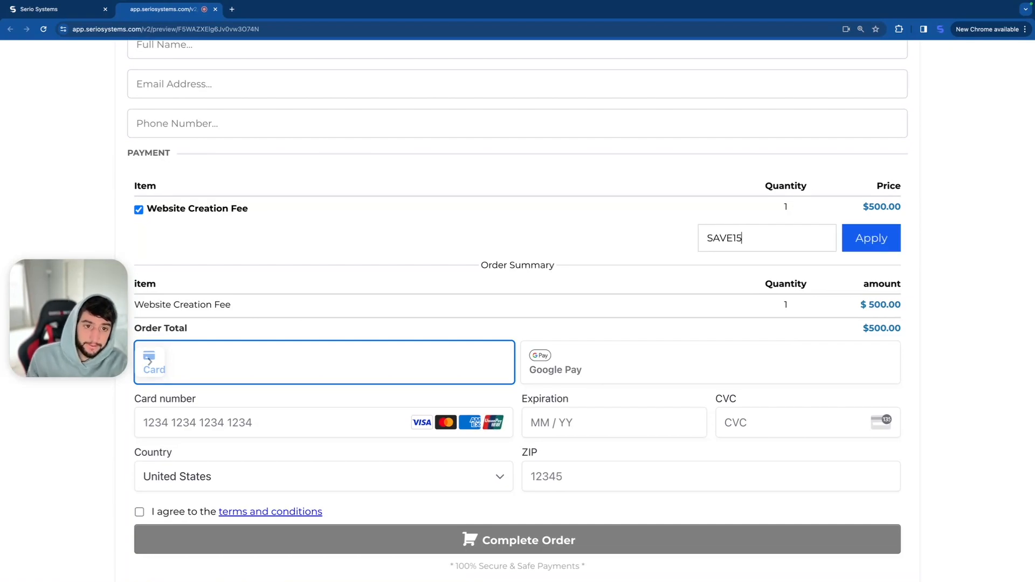
{"action": "left_click", "coordinate": [872, 239]}
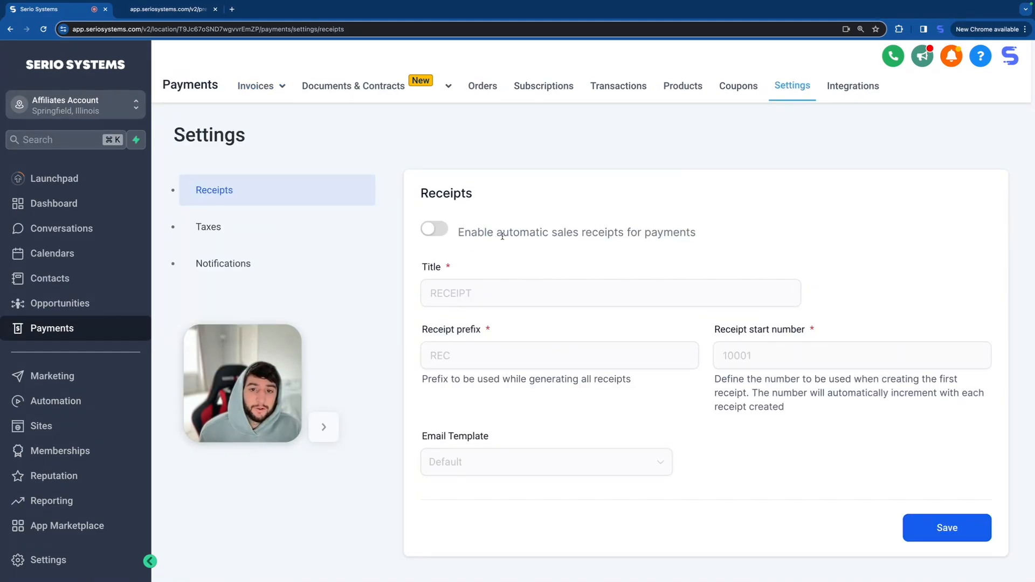
- Enable automatic sales receipts for payments and check the receipt prefix and email template options
{"action": "left_click", "coordinate": [629, 231]}
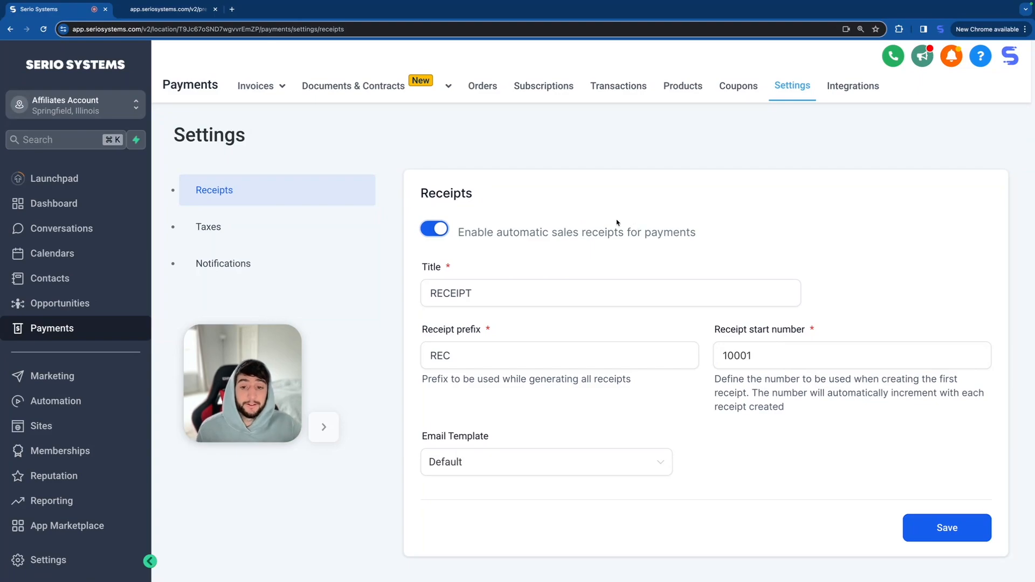
{"action": "left_click", "coordinate": [462, 343]}
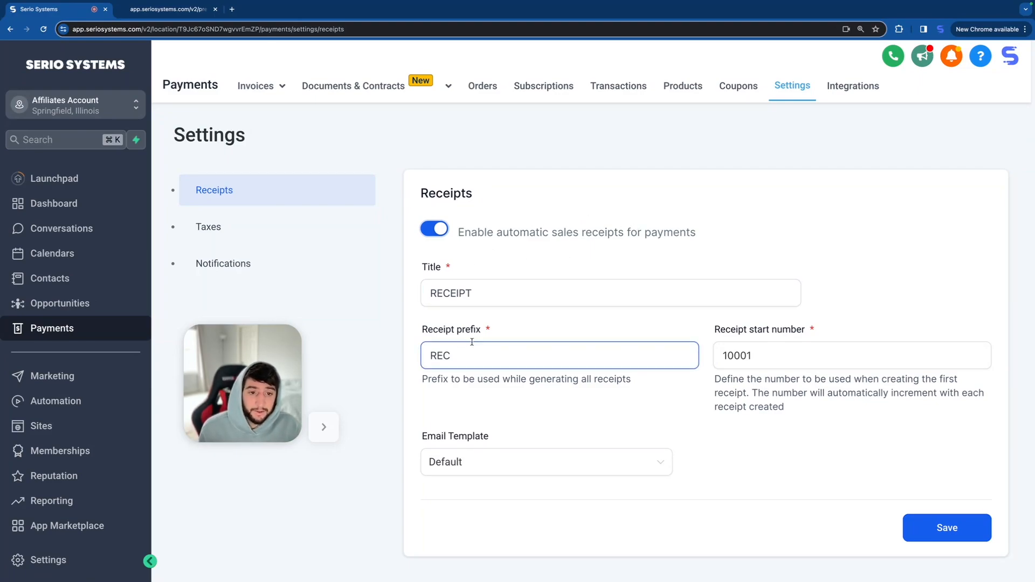
{"action": "left_click", "coordinate": [465, 457]}
{"action": "left_click", "coordinate": [506, 414]}
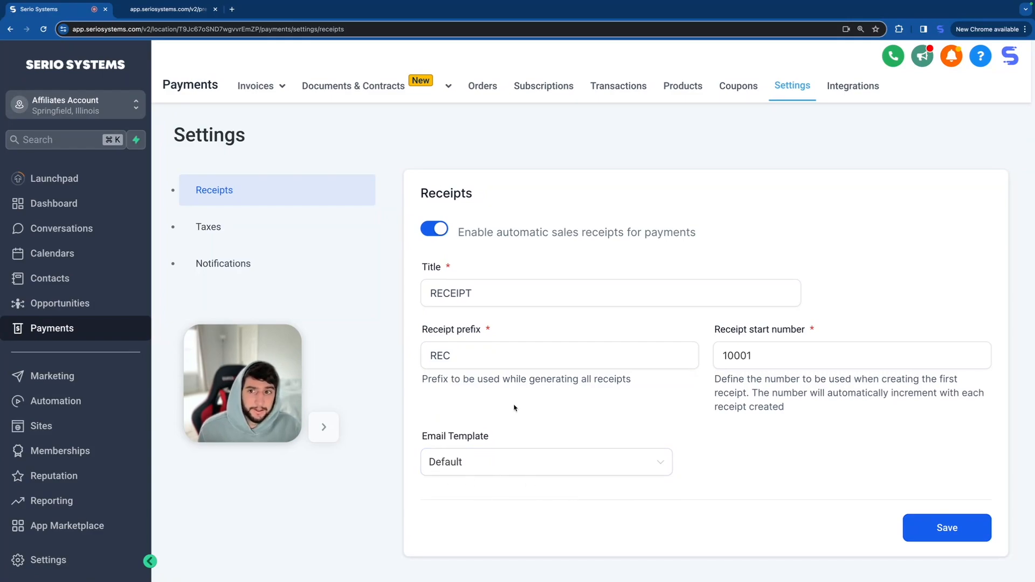
- Examine the fields for adding a tax in the payment tax settings, closing the form without adding one
{"action": "left_click", "coordinate": [220, 231]}
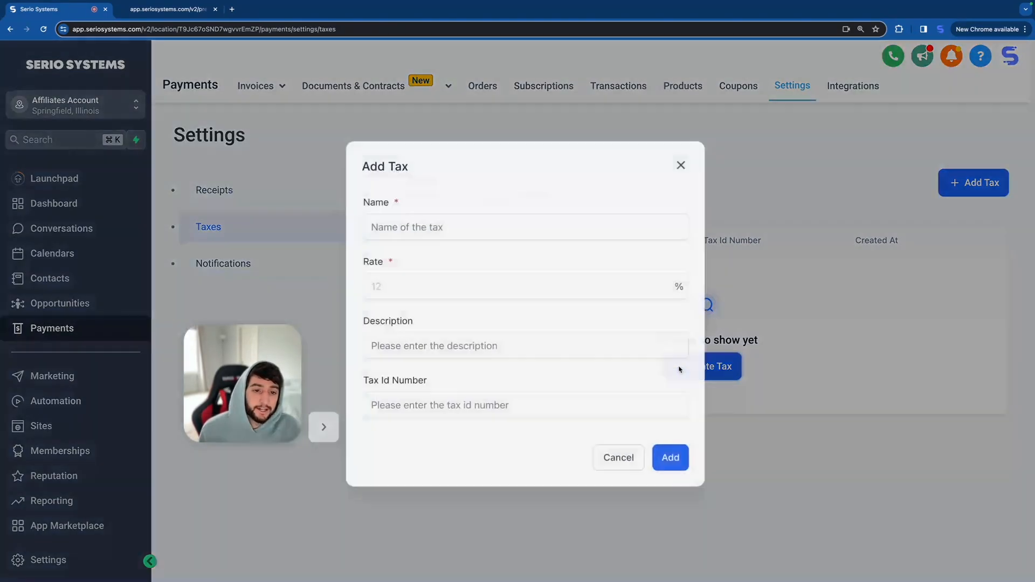
{"action": "left_click", "coordinate": [681, 368]}
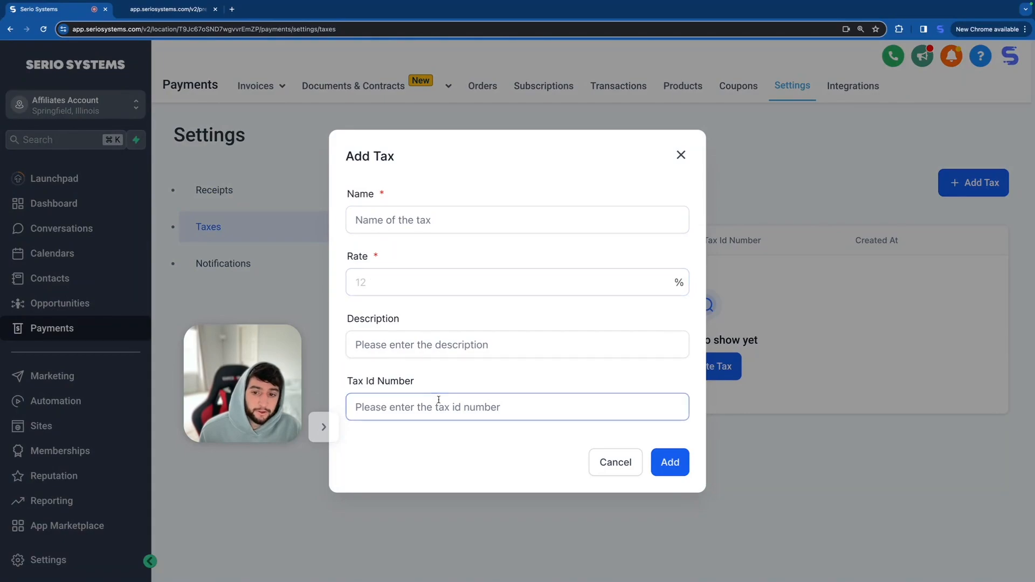
{"action": "left_click", "coordinate": [682, 155]}
- Set the abandoned cart notification to send after 15 hours and save it
{"action": "left_click", "coordinate": [223, 268]}
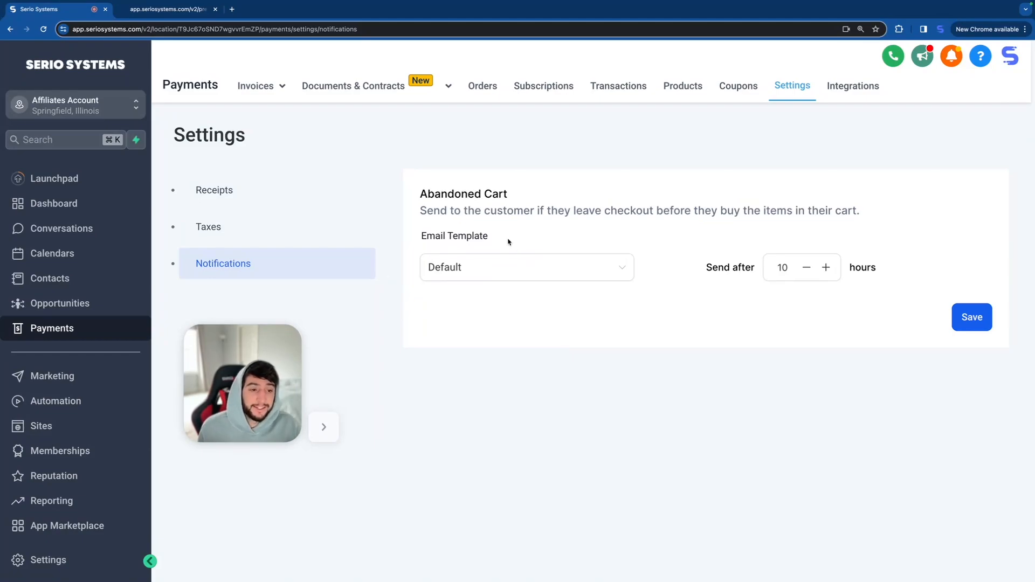
{"action": "left_click", "coordinate": [826, 268]}
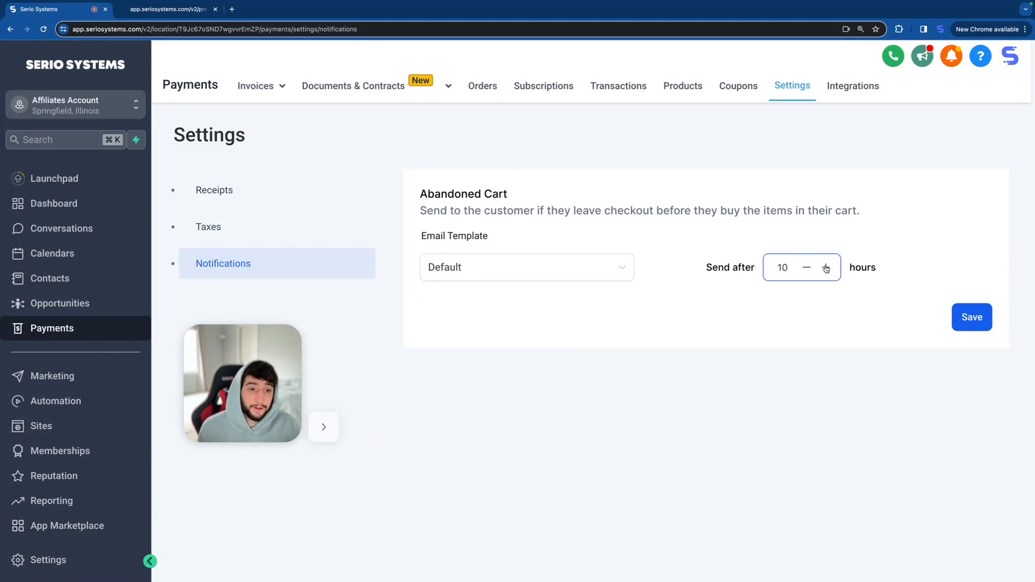
{"action": "left_click", "coordinate": [826, 268]}
{"action": "left_click", "coordinate": [826, 268]}
{"action": "left_click", "coordinate": [826, 268]}
{"action": "left_click", "coordinate": [826, 268]}
{"action": "left_click", "coordinate": [972, 317]}
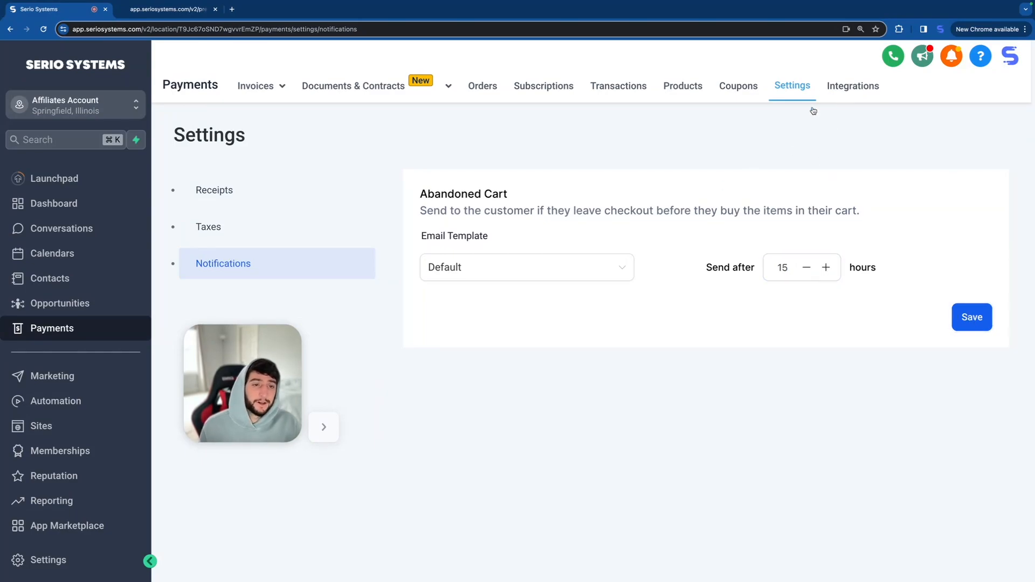
- Look through the payment provider integrations available in the Payments area
{"action": "left_click", "coordinate": [848, 90]}
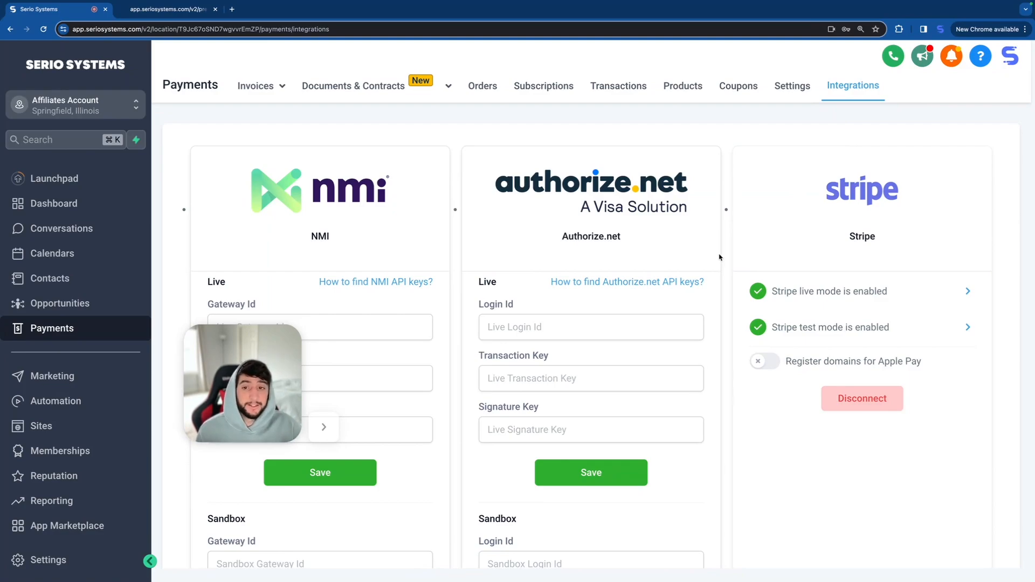
{"action": "scroll", "coordinate": [422, 408], "scroll_direction": "down", "scroll_amount": 7}
{"action": "scroll", "coordinate": [423, 408], "scroll_direction": "down", "scroll_amount": 5}
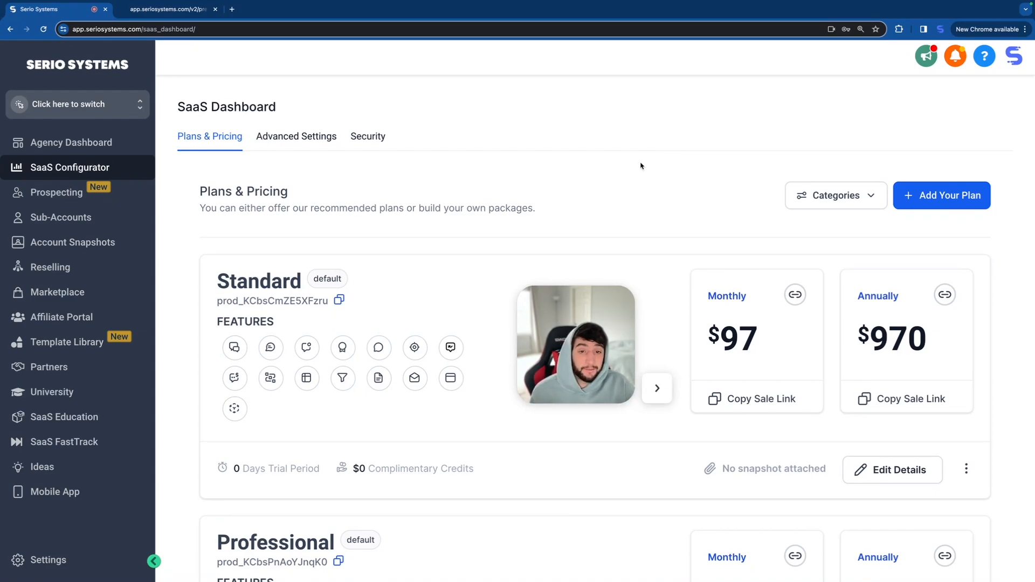
- Review the Plans & Pricing offers in the SaaS Configurator down to the Premium plan
{"action": "left_click", "coordinate": [48, 561]}
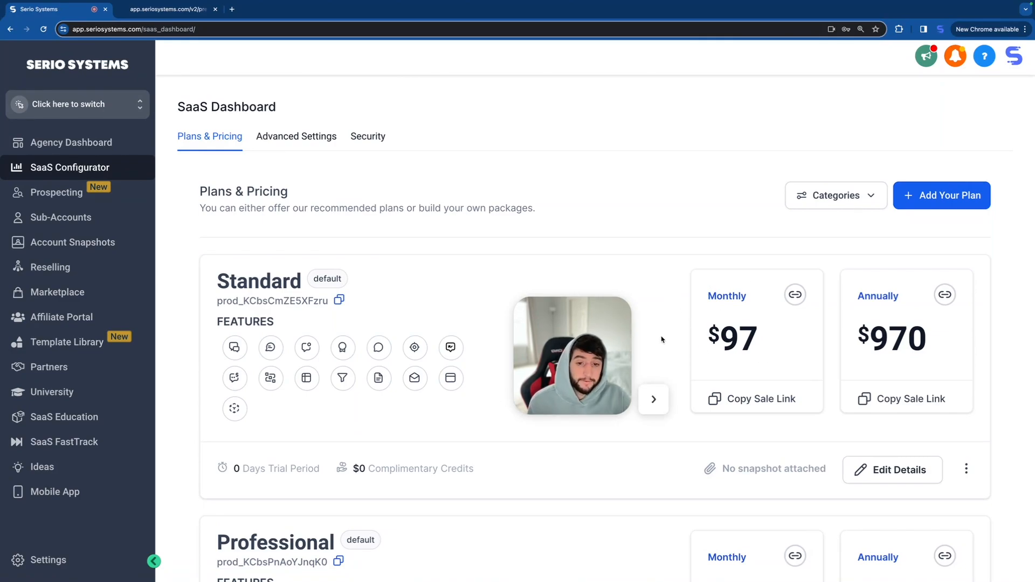
{"action": "scroll", "coordinate": [668, 325], "scroll_direction": "down", "scroll_amount": 1}
{"action": "scroll", "coordinate": [668, 325], "scroll_direction": "down", "scroll_amount": 10}
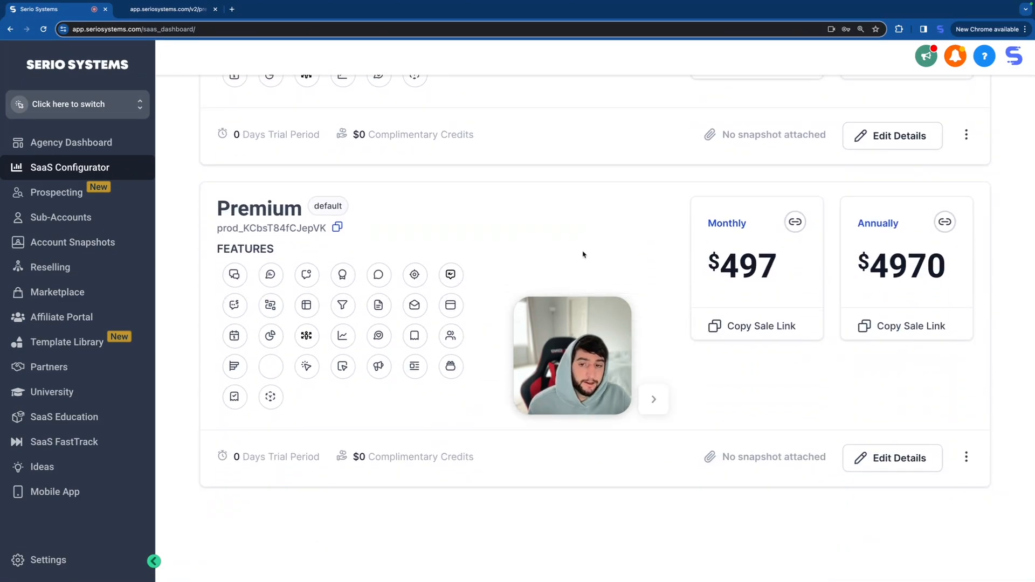